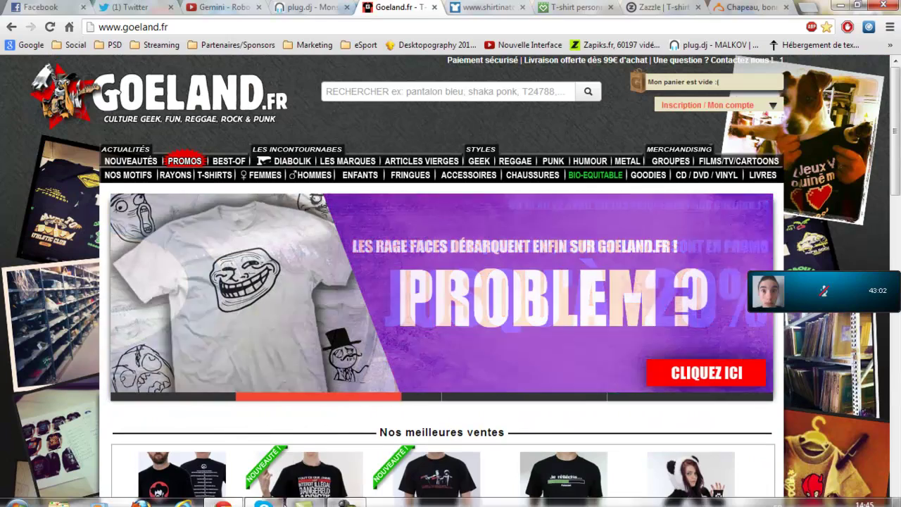
{"action": "left_click", "coordinate": [347, 494]}
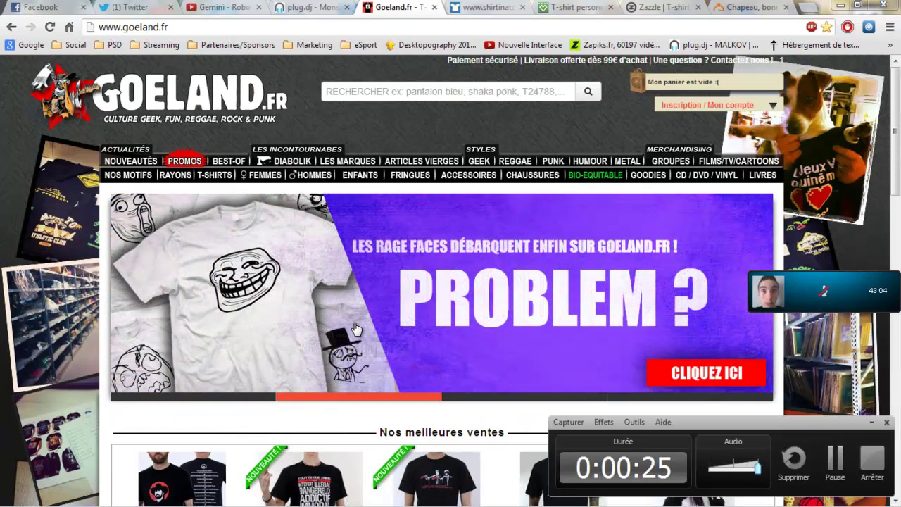
{"action": "left_click", "coordinate": [871, 422]}
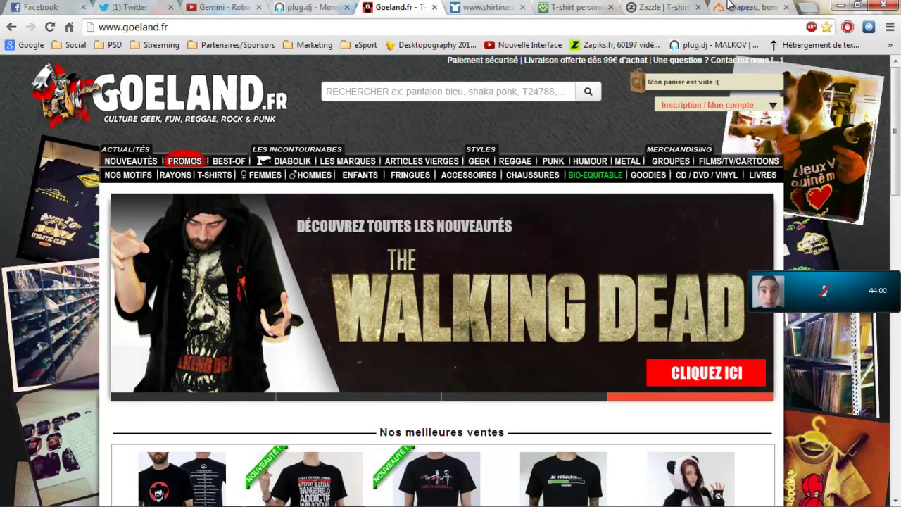
Step: Switch to the Headict site, open the mySnapback customizer and preview the cap text in the second lettering style
{"action": "left_click", "coordinate": [748, 8]}
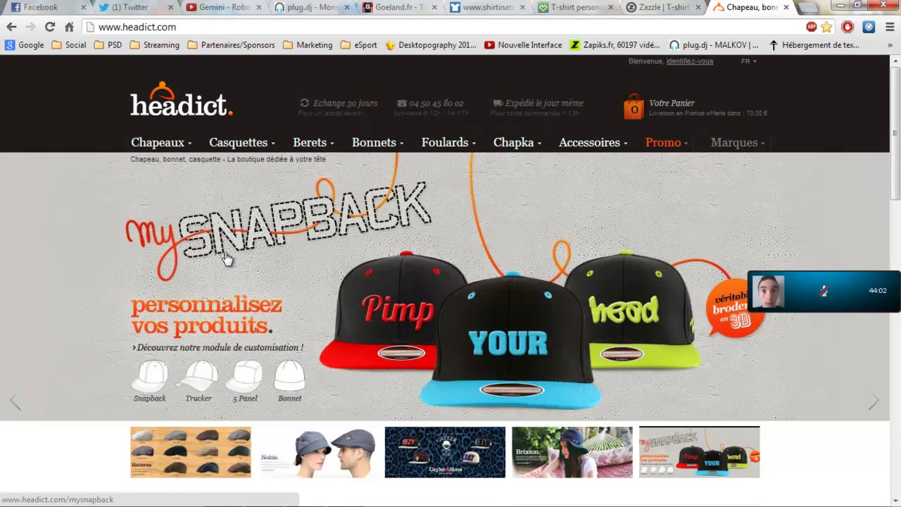
{"action": "left_click", "coordinate": [392, 252]}
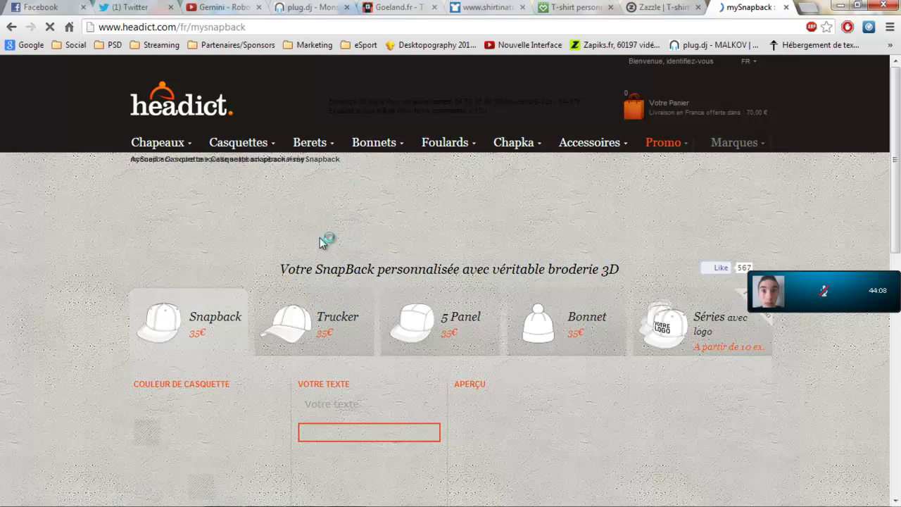
{"action": "scroll", "coordinate": [268, 246], "scroll_direction": "down", "scroll_amount": 10}
{"action": "scroll", "coordinate": [239, 243], "scroll_direction": "up", "scroll_amount": 3}
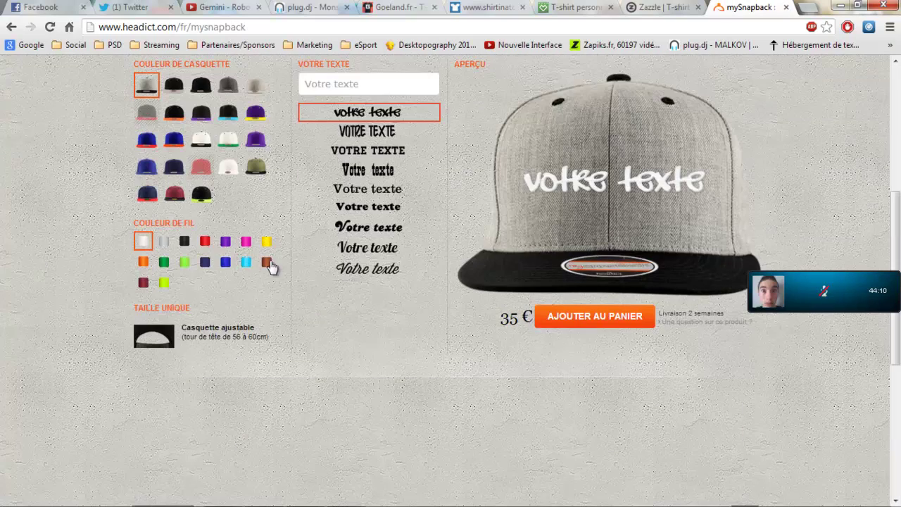
{"action": "scroll", "coordinate": [361, 255], "scroll_direction": "up", "scroll_amount": 2}
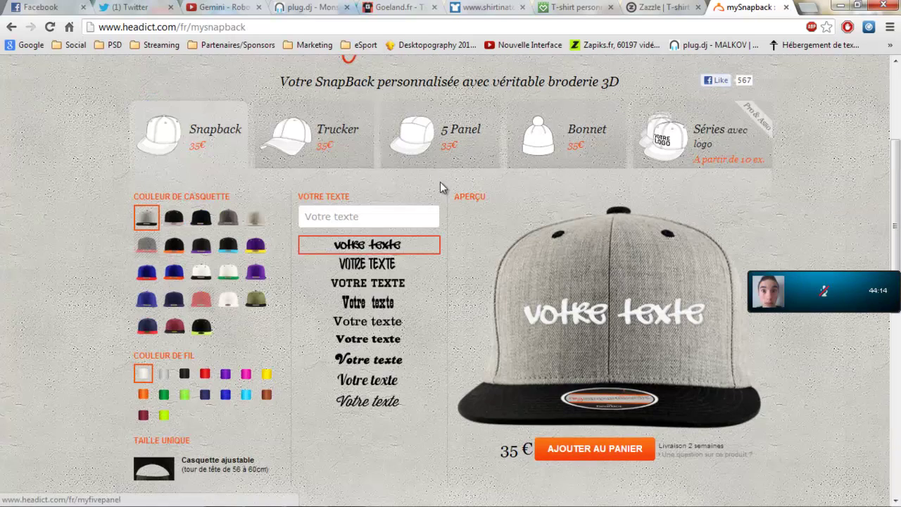
{"action": "left_click", "coordinate": [370, 265]}
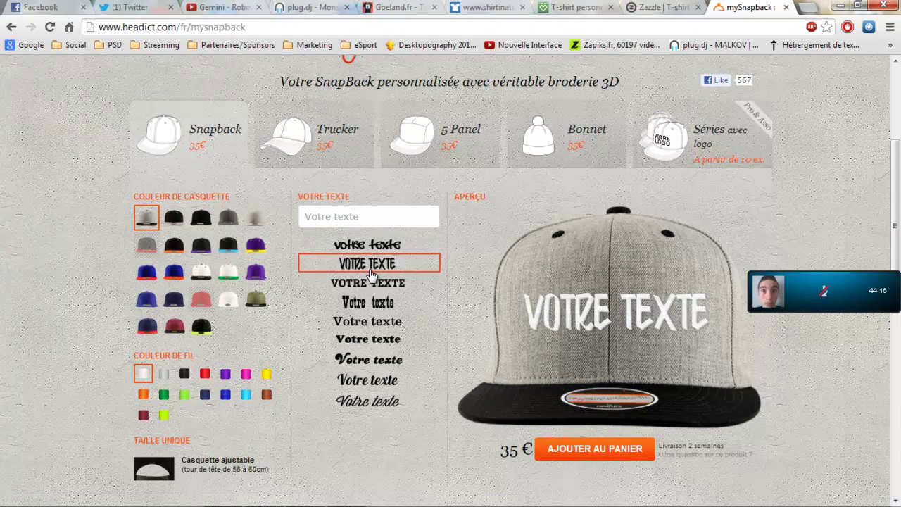
Step: Review the models available for personalised series with a logo and return to the Headict home page
{"action": "left_click", "coordinate": [675, 134]}
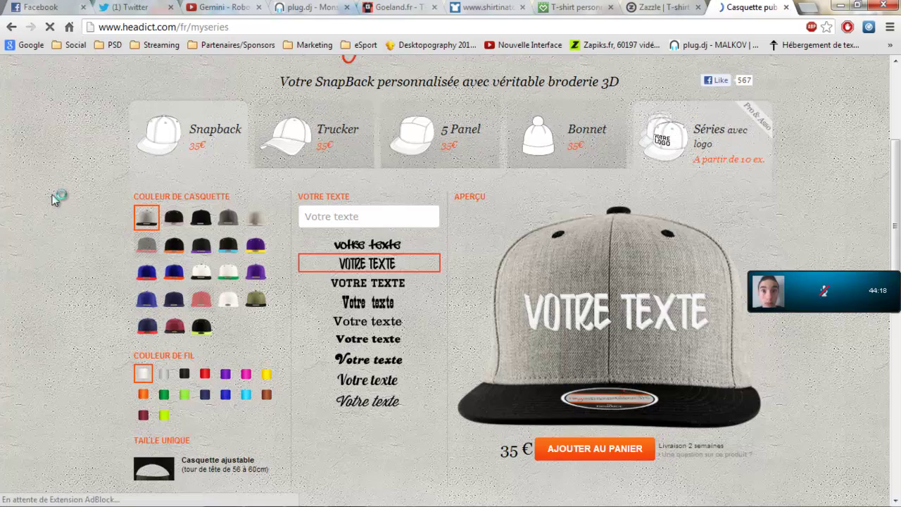
{"action": "scroll", "coordinate": [20, 248], "scroll_direction": "down", "scroll_amount": 5}
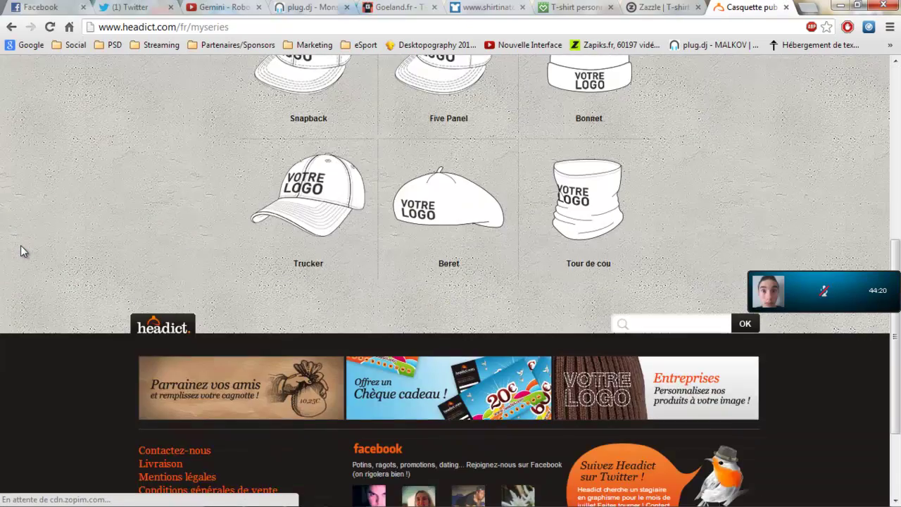
{"action": "scroll", "coordinate": [21, 248], "scroll_direction": "up", "scroll_amount": 2}
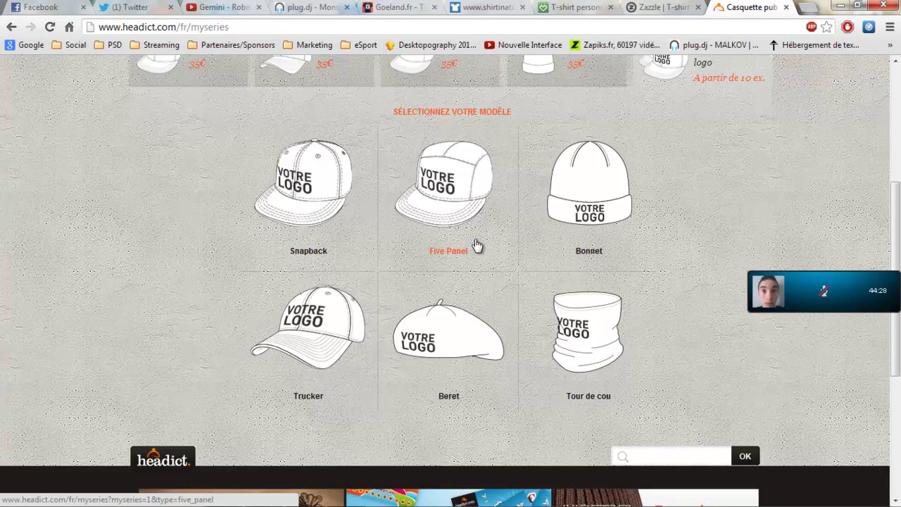
{"action": "scroll", "coordinate": [275, 362], "scroll_direction": "up", "scroll_amount": 4}
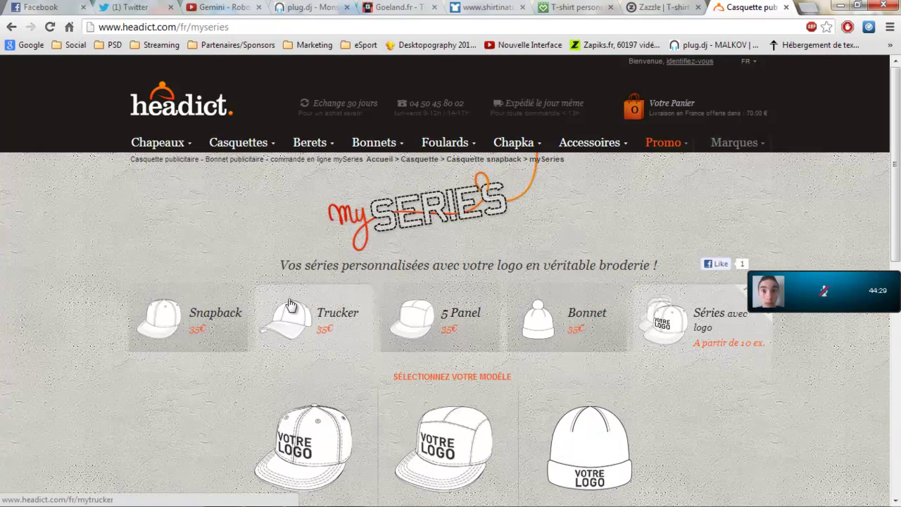
{"action": "left_click", "coordinate": [173, 104]}
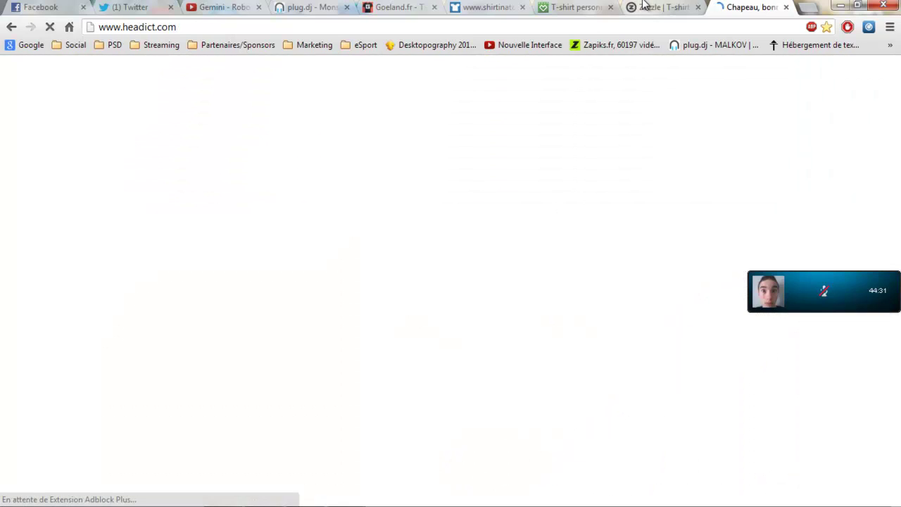
Step: Switch to the Zazzle site and open its page for creating personalised T-shirts
{"action": "left_click", "coordinate": [645, 7]}
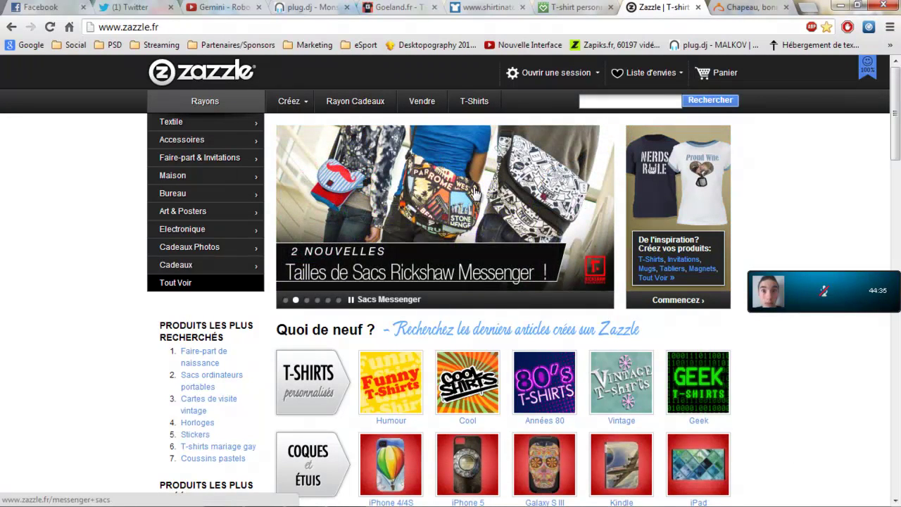
{"action": "mouse_move", "coordinate": [181, 258]}
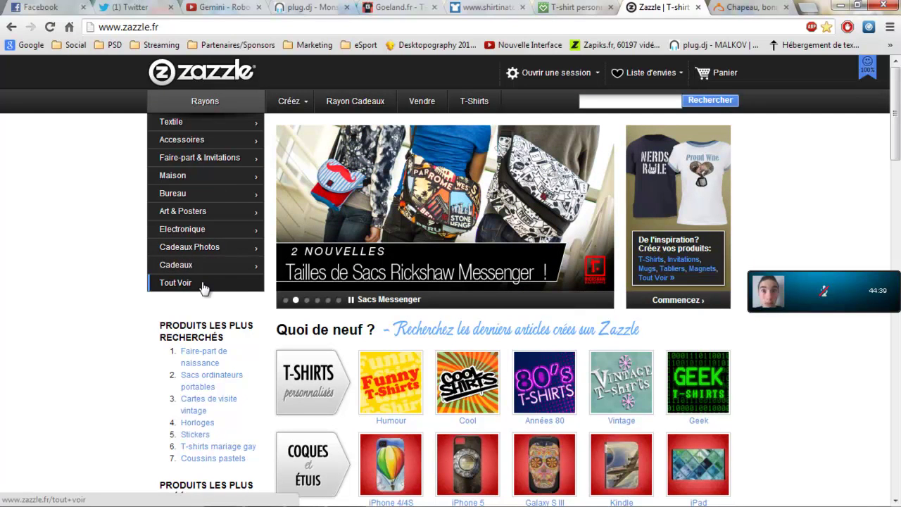
{"action": "mouse_move", "coordinate": [306, 112]}
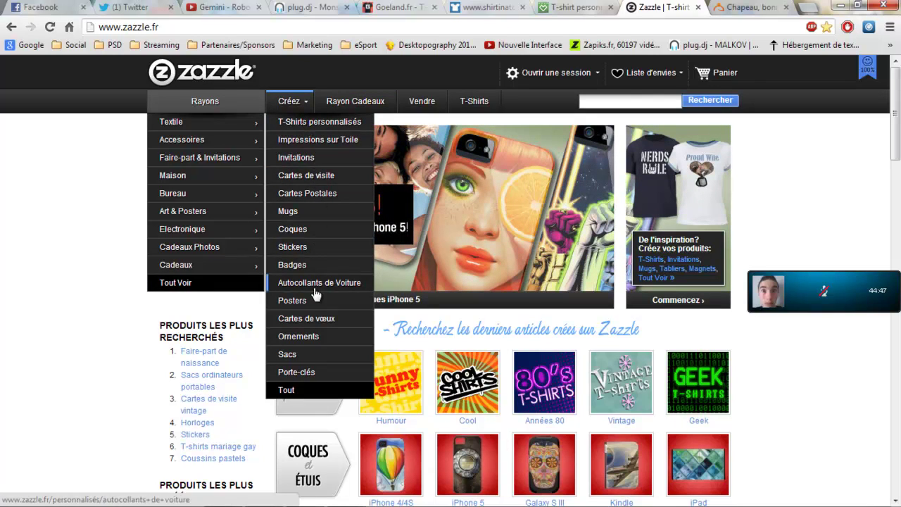
{"action": "left_click", "coordinate": [291, 122]}
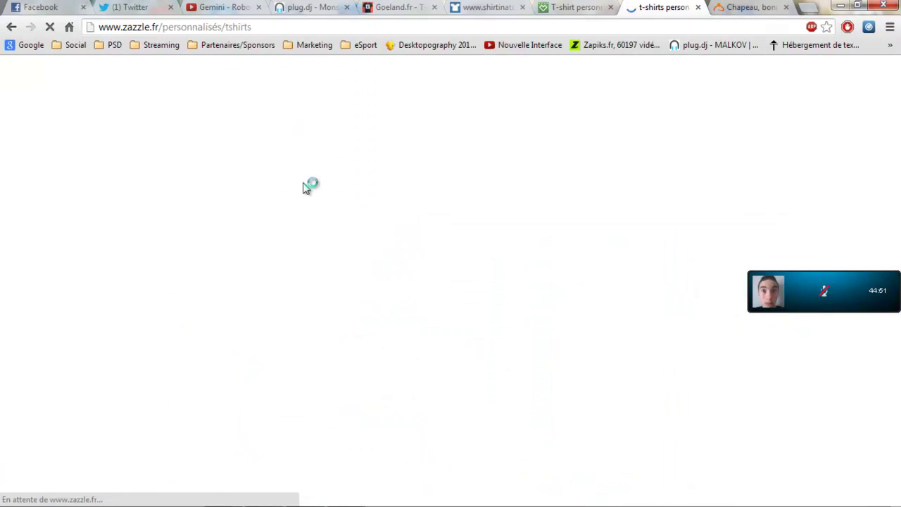
Step: Examine the product types and customer information on the personalised T-shirts page
{"action": "scroll", "coordinate": [395, 223], "scroll_direction": "down", "scroll_amount": 8}
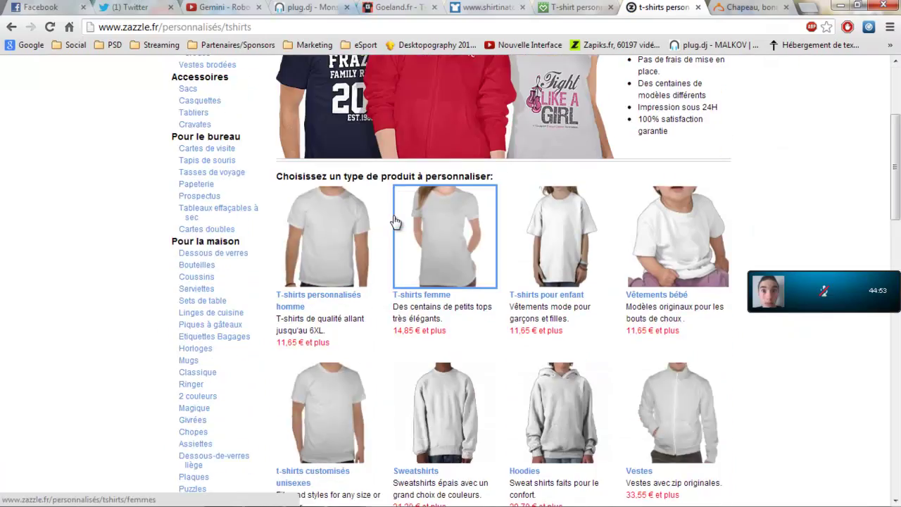
{"action": "scroll", "coordinate": [393, 221], "scroll_direction": "up", "scroll_amount": 3}
{"action": "scroll", "coordinate": [393, 221], "scroll_direction": "up", "scroll_amount": 3}
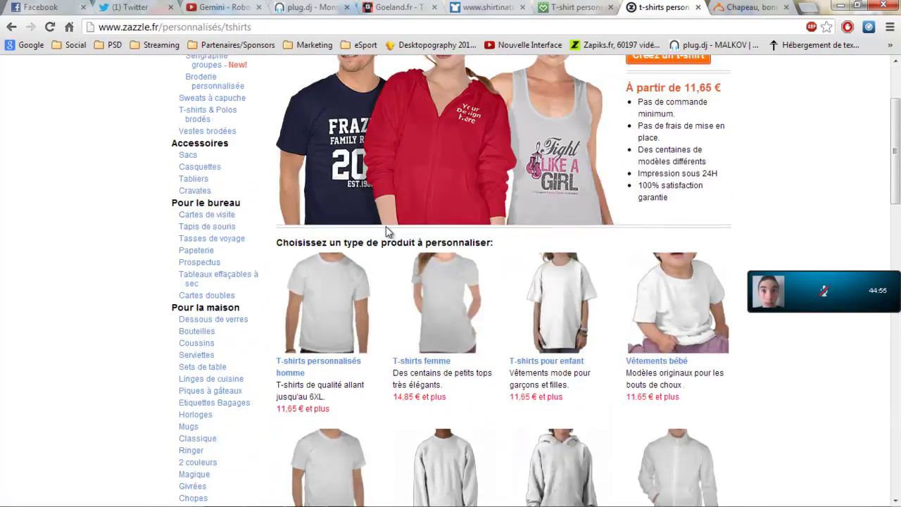
{"action": "scroll", "coordinate": [387, 226], "scroll_direction": "down", "scroll_amount": 8}
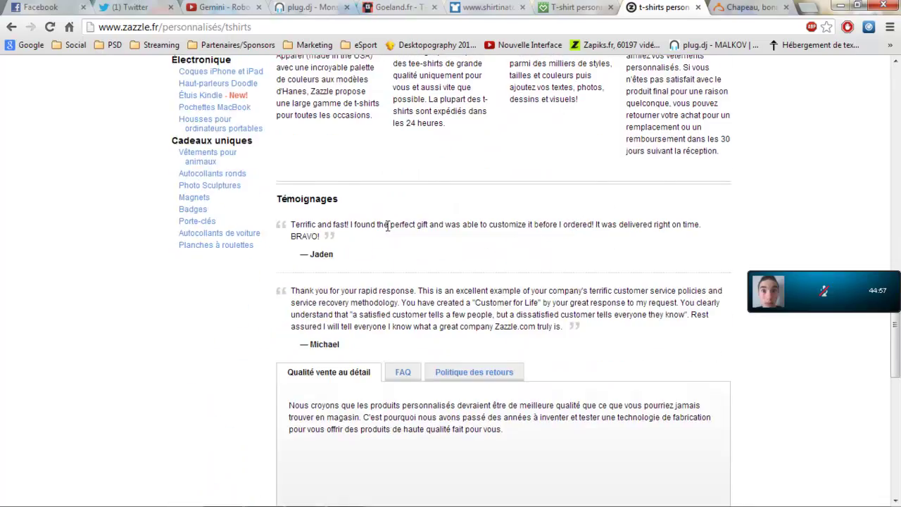
{"action": "scroll", "coordinate": [386, 226], "scroll_direction": "down", "scroll_amount": 5}
{"action": "scroll", "coordinate": [387, 226], "scroll_direction": "up", "scroll_amount": 14}
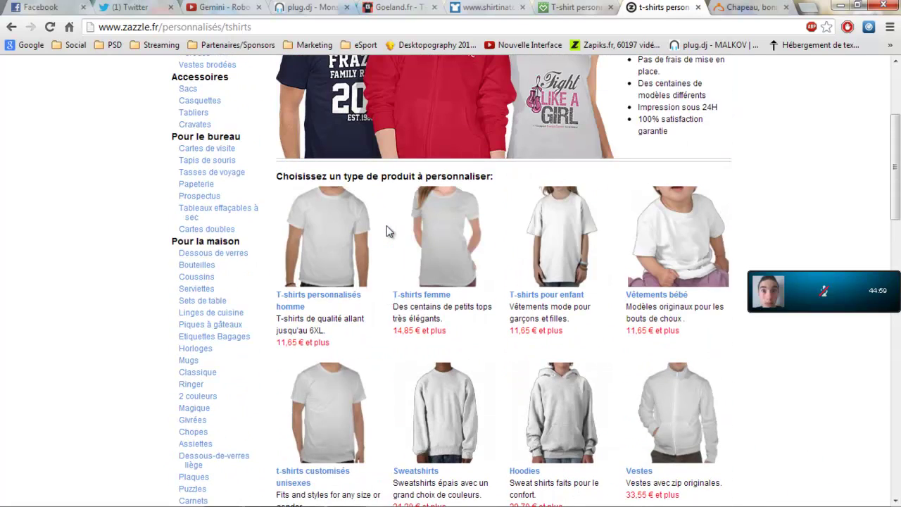
{"action": "scroll", "coordinate": [399, 228], "scroll_direction": "up", "scroll_amount": 2}
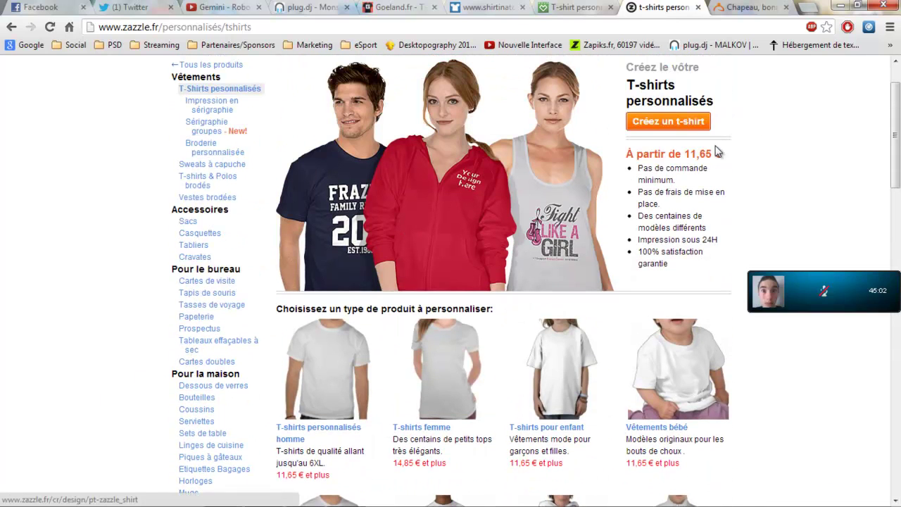
Step: Start a new custom T-shirt design and add the text "TUTO" to it
{"action": "left_click", "coordinate": [674, 122]}
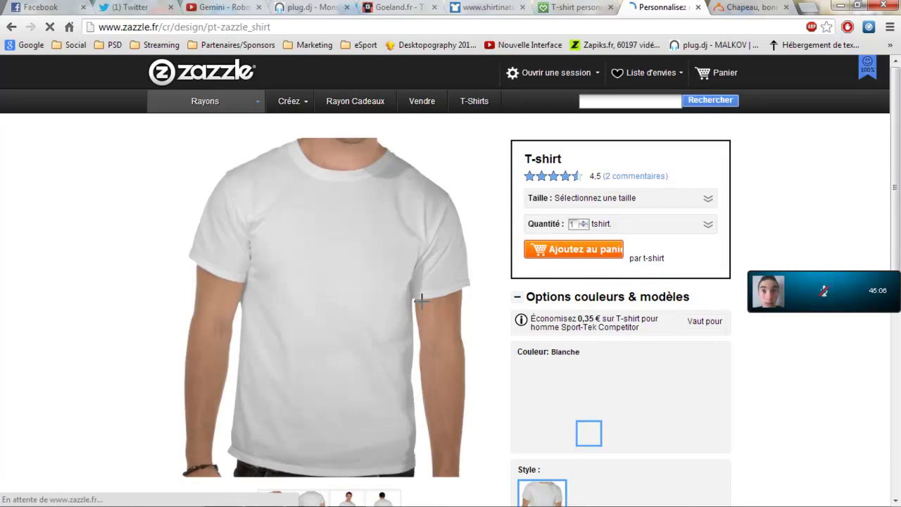
{"action": "scroll", "coordinate": [423, 302], "scroll_direction": "down", "scroll_amount": 5}
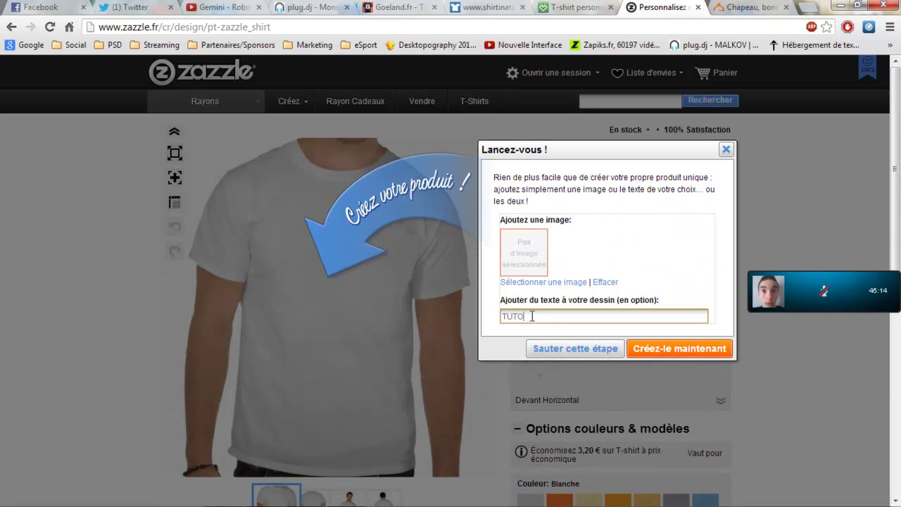
{"action": "left_click", "coordinate": [668, 348]}
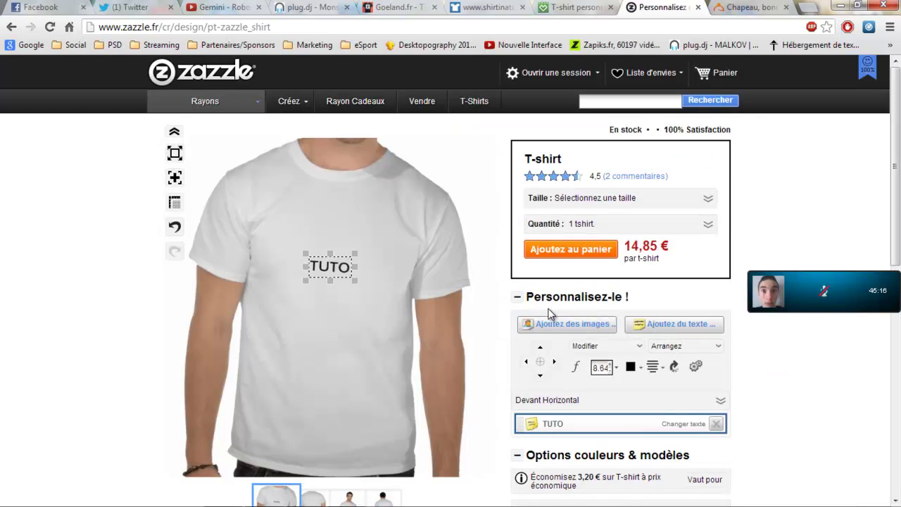
Step: Examine the full list of garment styles available for the T-shirt design and close it without changing the style
{"action": "scroll", "coordinate": [550, 305], "scroll_direction": "down", "scroll_amount": 5}
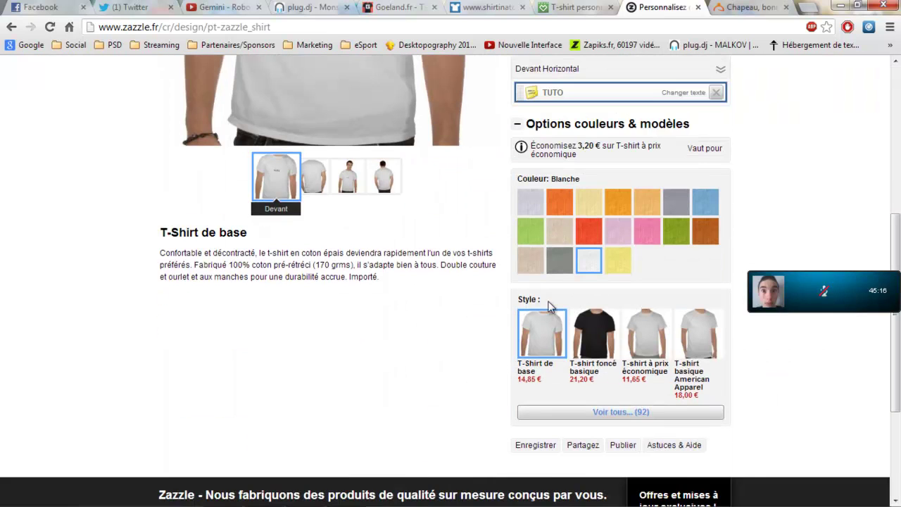
{"action": "left_click", "coordinate": [648, 414]}
{"action": "scroll", "coordinate": [513, 278], "scroll_direction": "down", "scroll_amount": 5}
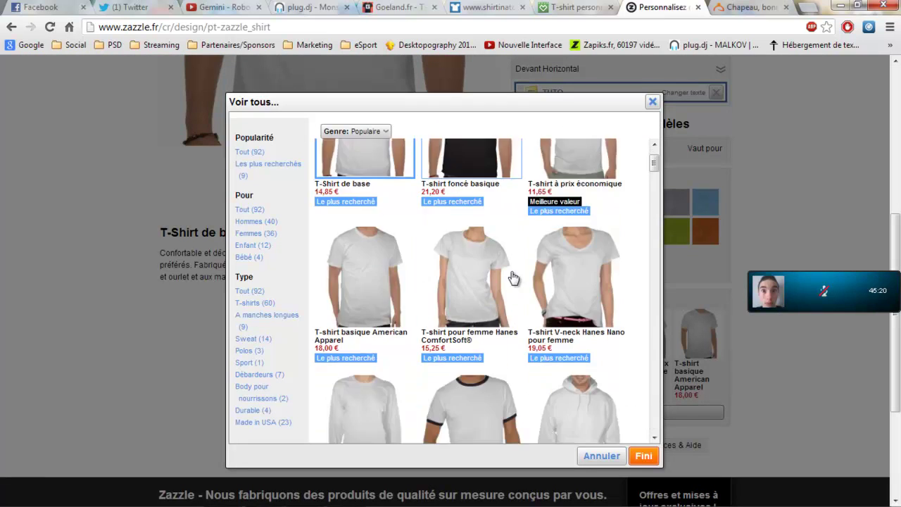
{"action": "scroll", "coordinate": [523, 262], "scroll_direction": "down", "scroll_amount": 5}
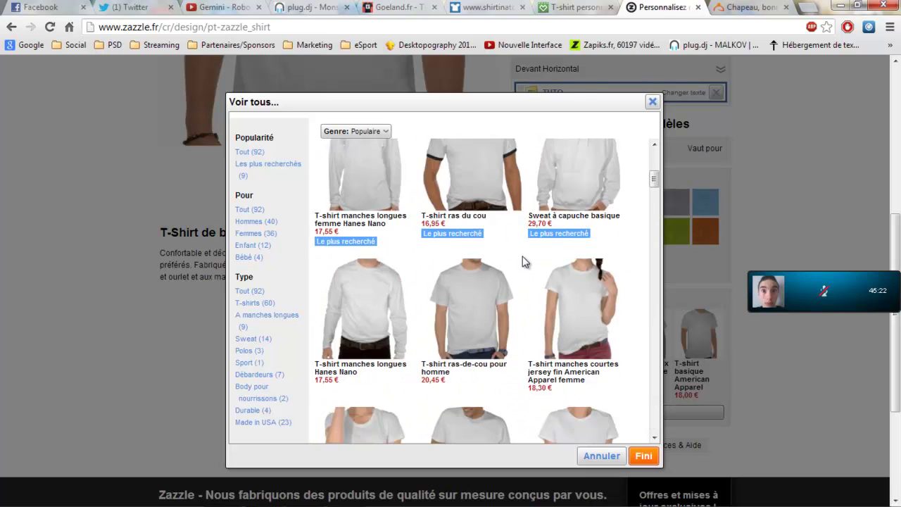
{"action": "scroll", "coordinate": [522, 262], "scroll_direction": "down", "scroll_amount": 10}
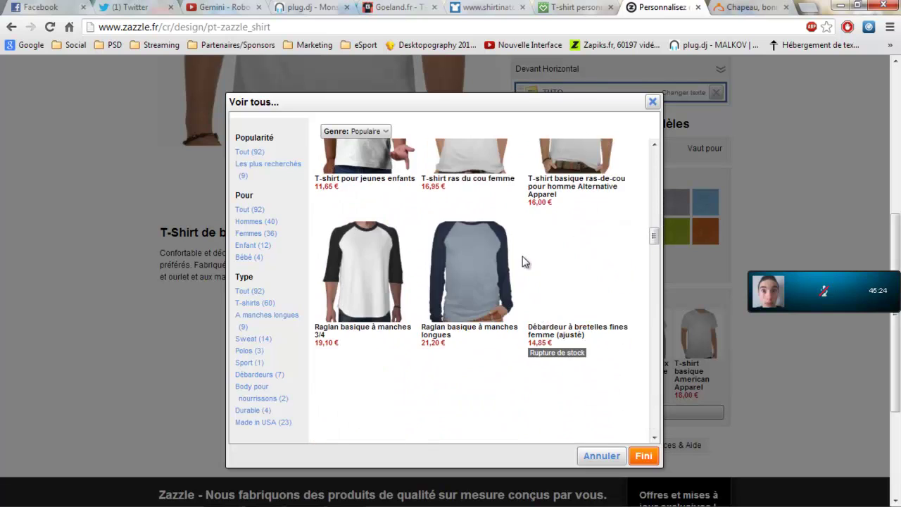
{"action": "scroll", "coordinate": [523, 262], "scroll_direction": "down", "scroll_amount": 10}
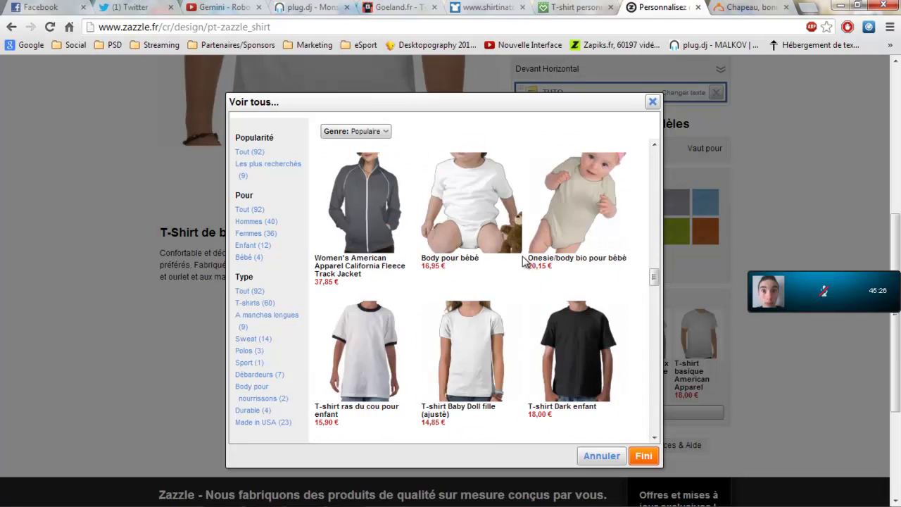
{"action": "scroll", "coordinate": [522, 262], "scroll_direction": "down", "scroll_amount": 8}
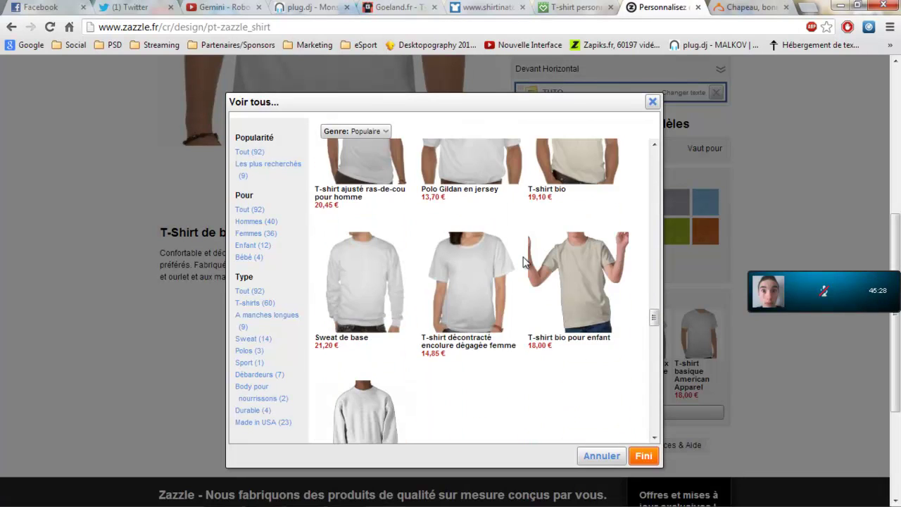
{"action": "scroll", "coordinate": [523, 271], "scroll_direction": "down", "scroll_amount": 10}
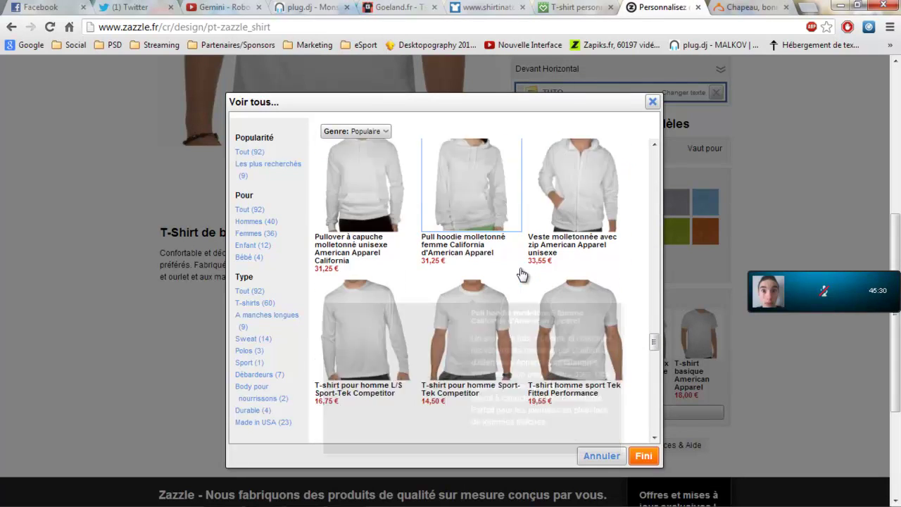
{"action": "scroll", "coordinate": [522, 274], "scroll_direction": "up", "scroll_amount": 2}
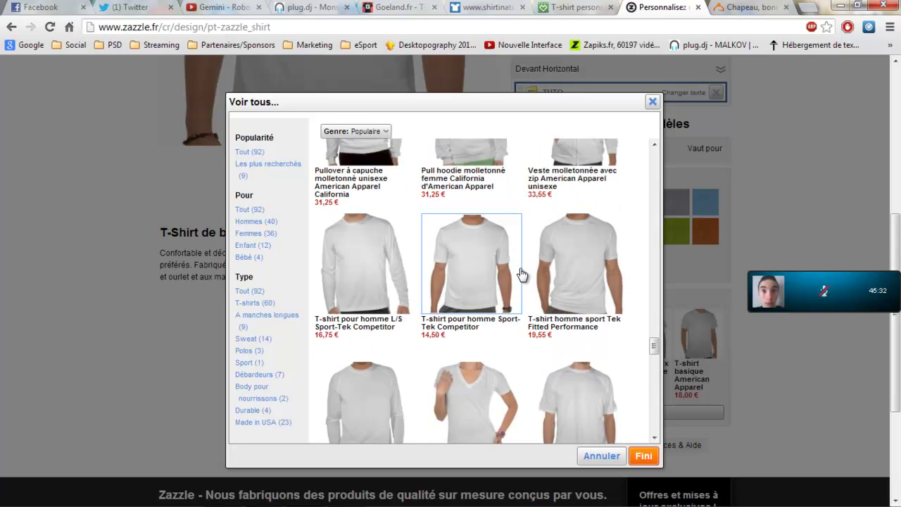
{"action": "scroll", "coordinate": [522, 274], "scroll_direction": "up", "scroll_amount": 2}
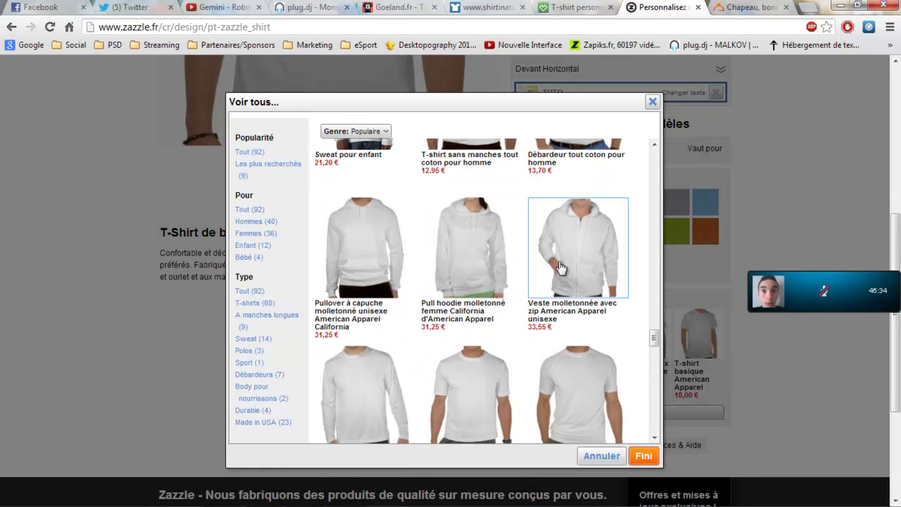
{"action": "scroll", "coordinate": [561, 268], "scroll_direction": "down", "scroll_amount": 8}
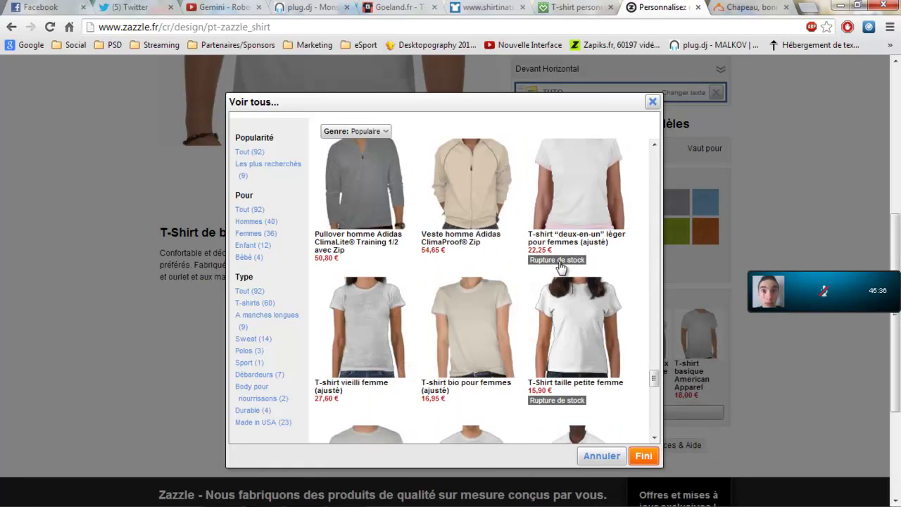
{"action": "scroll", "coordinate": [561, 268], "scroll_direction": "down", "scroll_amount": 9}
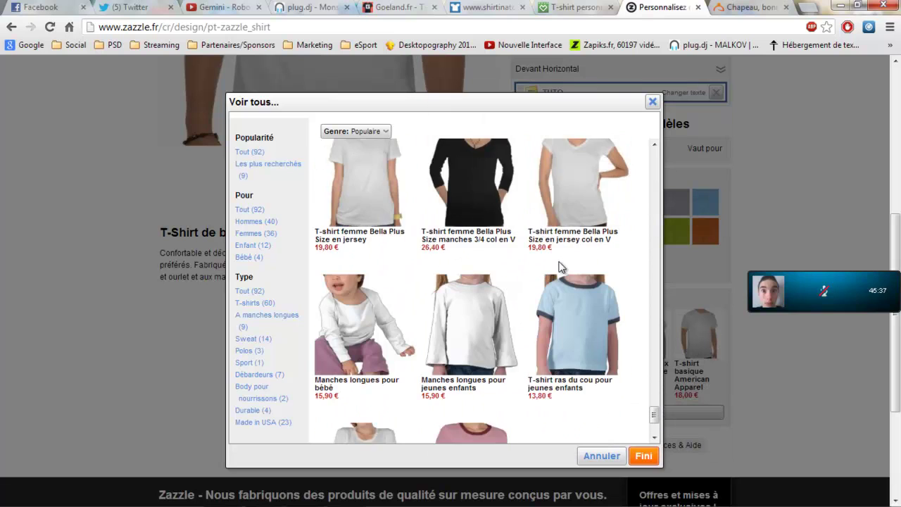
{"action": "scroll", "coordinate": [561, 268], "scroll_direction": "down", "scroll_amount": 2}
{"action": "scroll", "coordinate": [561, 268], "scroll_direction": "down", "scroll_amount": 3}
{"action": "scroll", "coordinate": [676, 331], "scroll_direction": "up", "scroll_amount": 3}
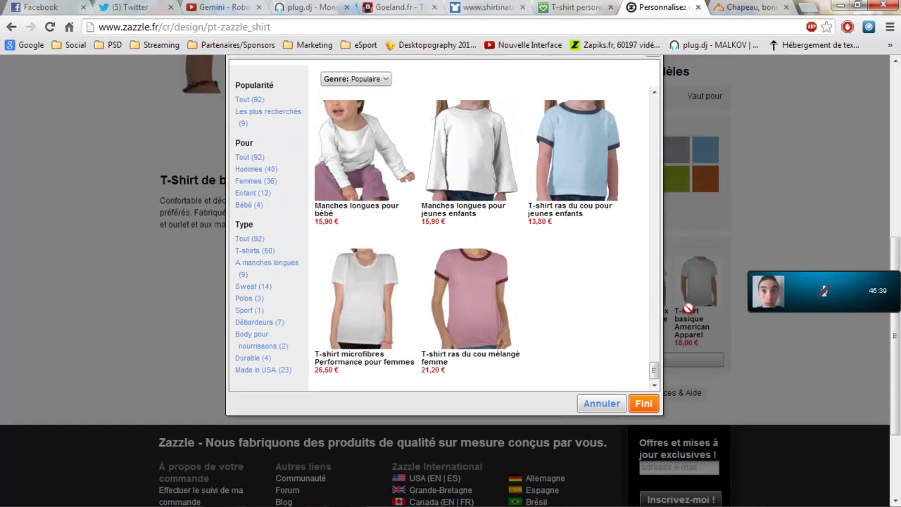
{"action": "scroll", "coordinate": [659, 208], "scroll_direction": "up", "scroll_amount": 2}
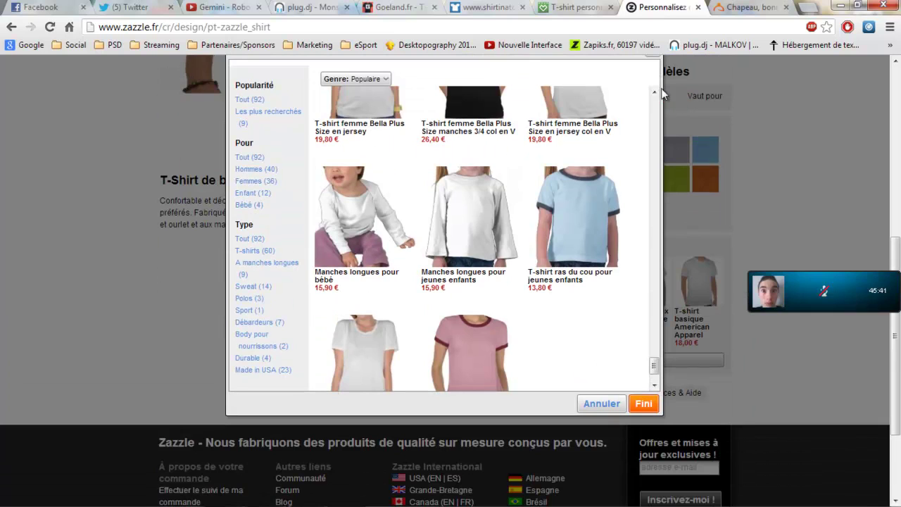
{"action": "scroll", "coordinate": [662, 99], "scroll_direction": "up", "scroll_amount": 5}
{"action": "left_click", "coordinate": [652, 251]}
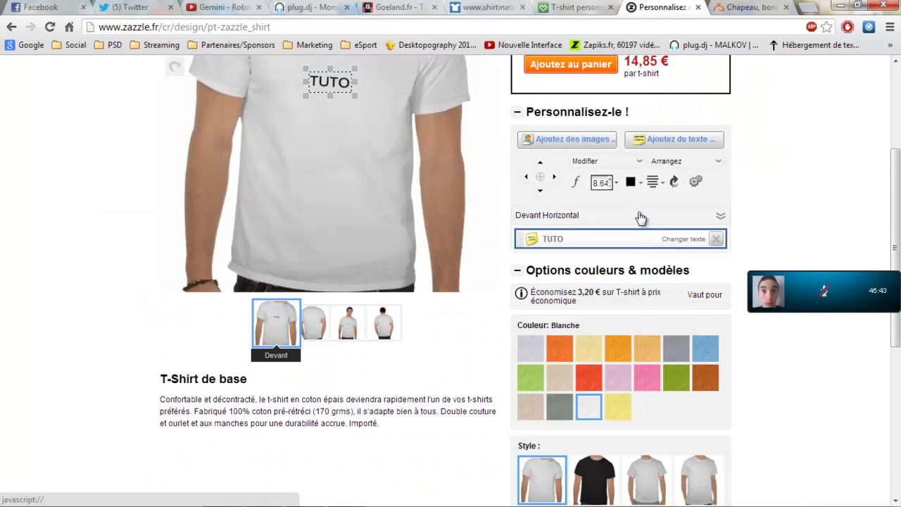
Step: Enlarge the "TUTO" text on the shirt front and move it slightly higher on the chest
{"action": "scroll", "coordinate": [637, 215], "scroll_direction": "up", "scroll_amount": 2}
{"action": "scroll", "coordinate": [626, 205], "scroll_direction": "down", "scroll_amount": 4}
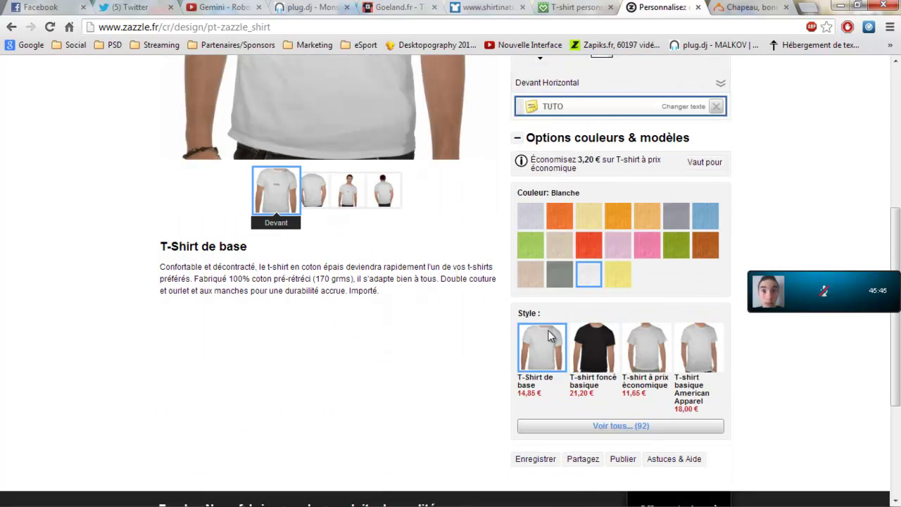
{"action": "scroll", "coordinate": [551, 328], "scroll_direction": "up", "scroll_amount": 3}
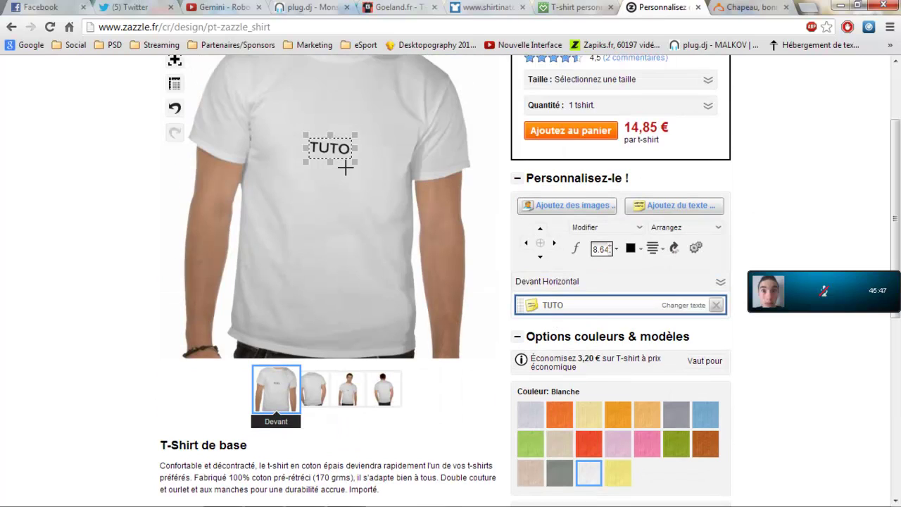
{"action": "left_click_drag", "start_coordinate": [354, 163], "coordinate": [395, 206]}
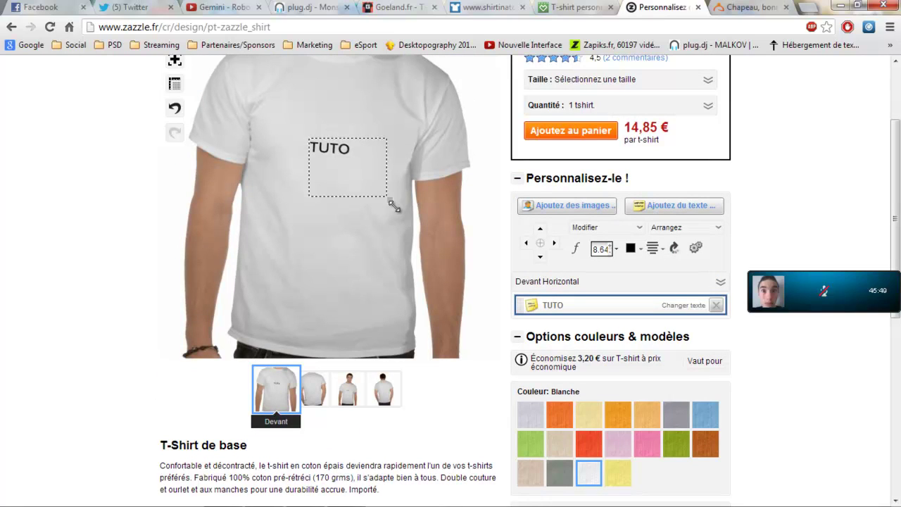
{"action": "left_click_drag", "start_coordinate": [346, 172], "coordinate": [322, 136]}
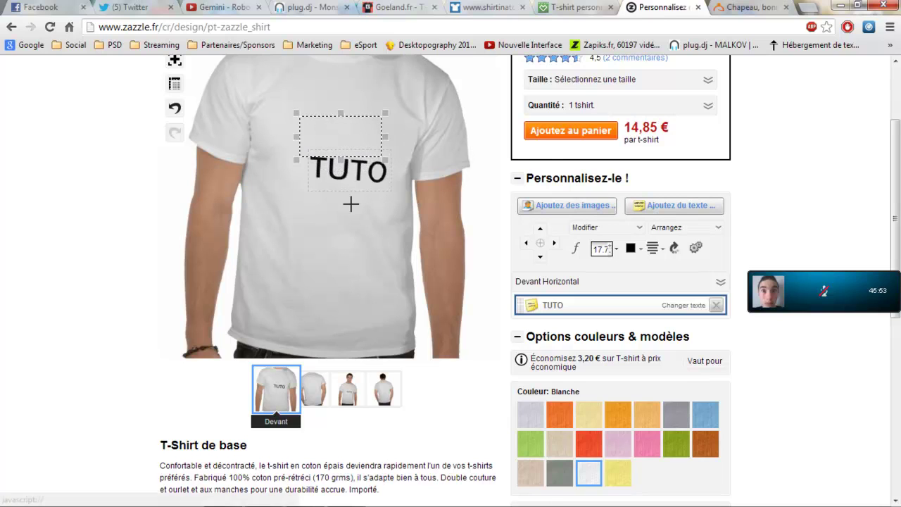
Step: Add the image "malcov couleur1000.png" to the shirt from the computer's PRO > MalkovTV > GFX > 2.0 folder
{"action": "scroll", "coordinate": [429, 288], "scroll_direction": "up", "scroll_amount": 2}
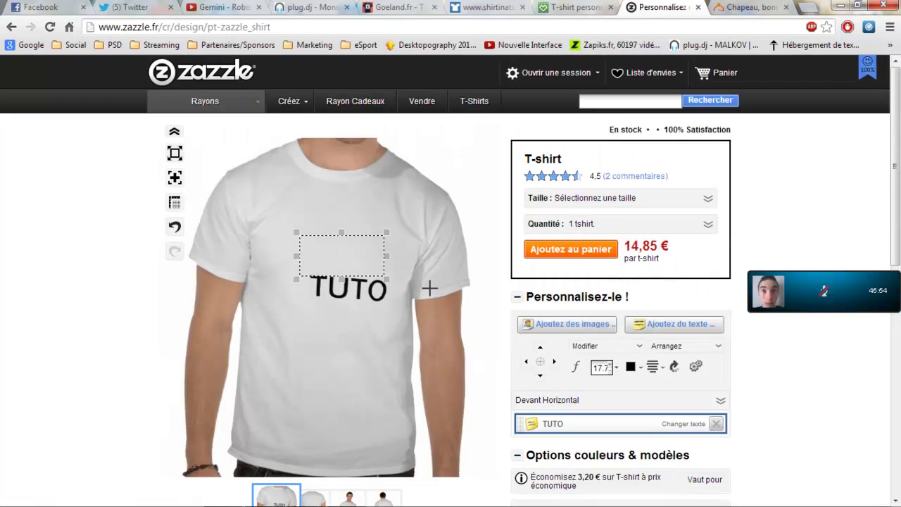
{"action": "left_click", "coordinate": [562, 330]}
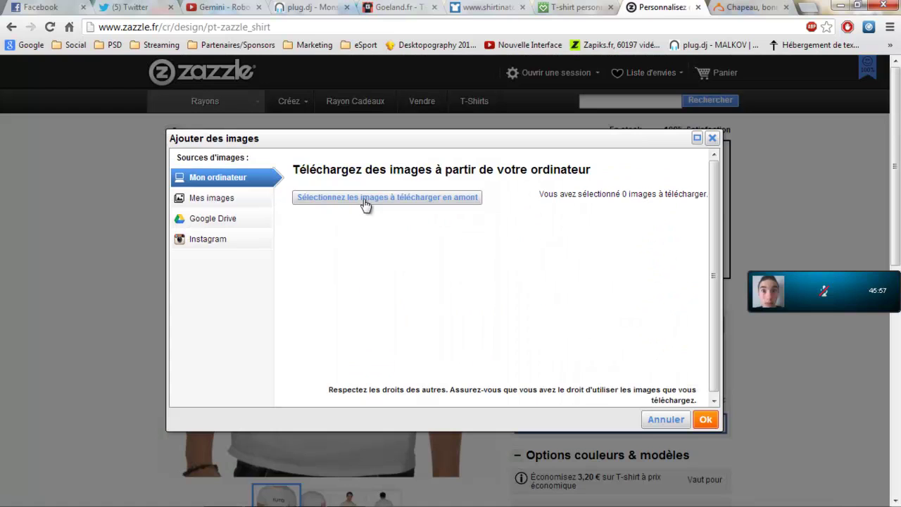
{"action": "left_click", "coordinate": [366, 204]}
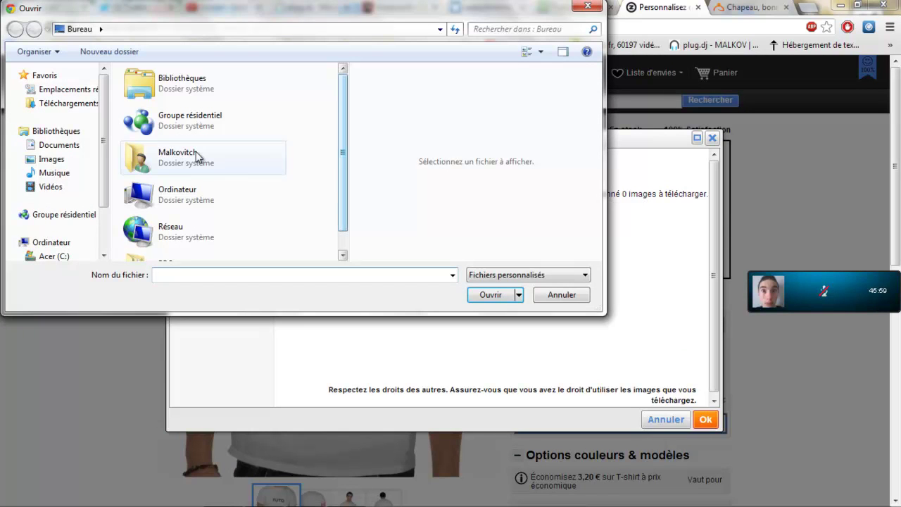
{"action": "left_click_drag", "start_coordinate": [345, 139], "coordinate": [345, 169]}
{"action": "double_click", "coordinate": [166, 239]}
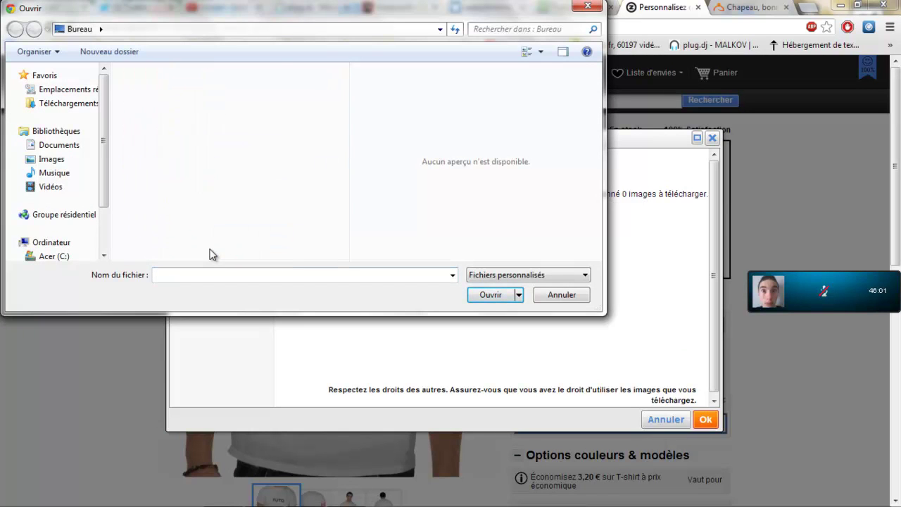
{"action": "double_click", "coordinate": [320, 191]}
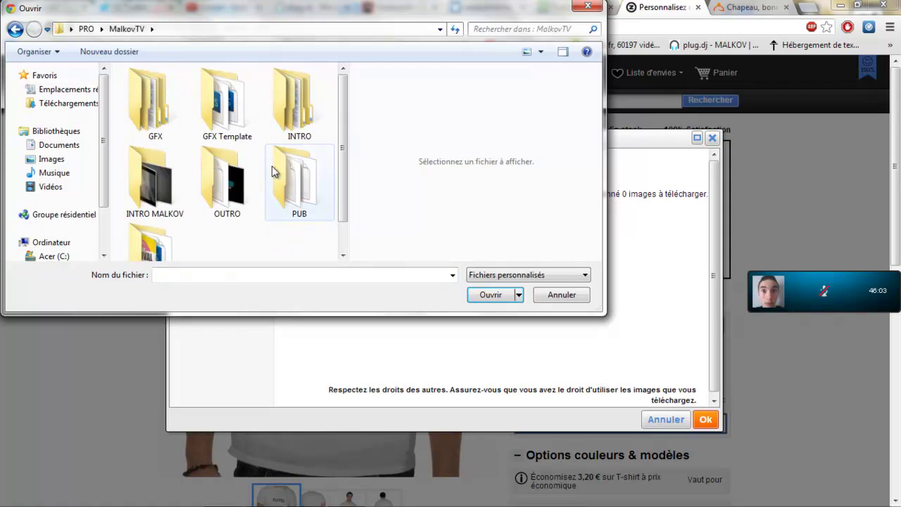
{"action": "double_click", "coordinate": [173, 110]}
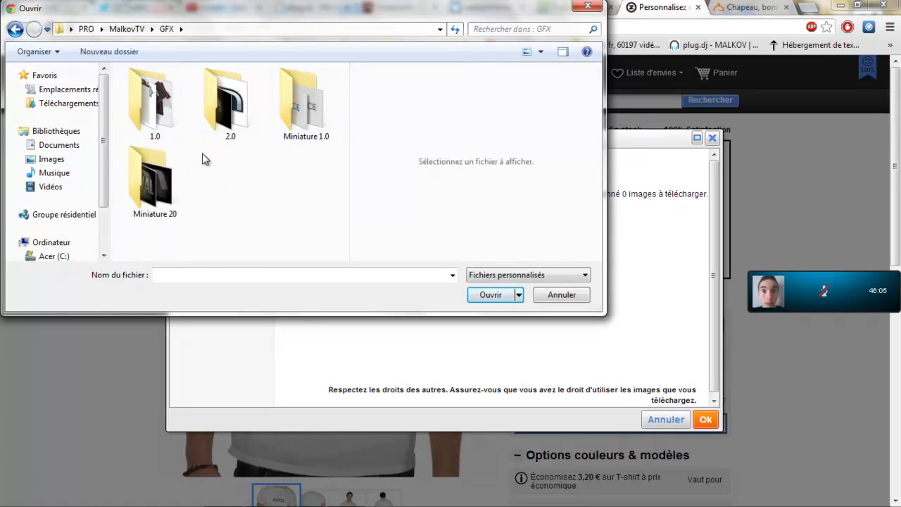
{"action": "double_click", "coordinate": [211, 131]}
{"action": "scroll", "coordinate": [234, 238], "scroll_direction": "down", "scroll_amount": 1}
{"action": "left_click", "coordinate": [236, 243]}
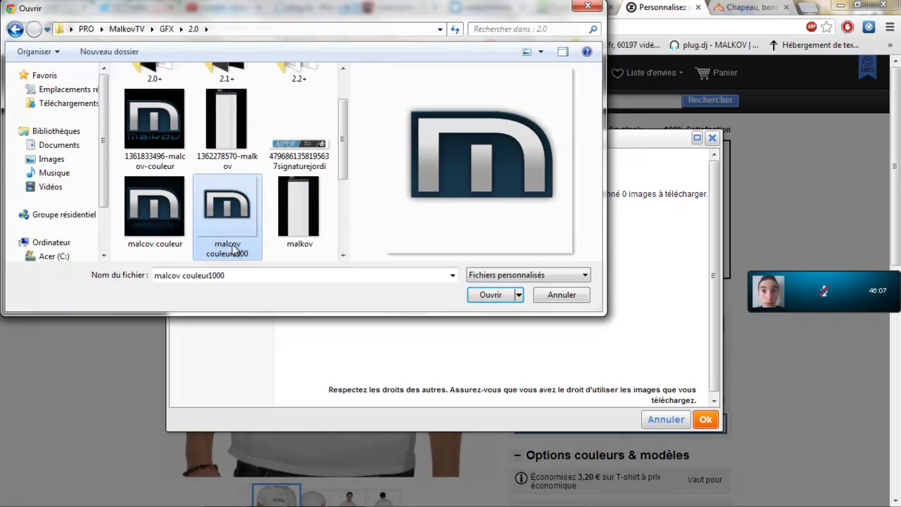
{"action": "double_click", "coordinate": [236, 230]}
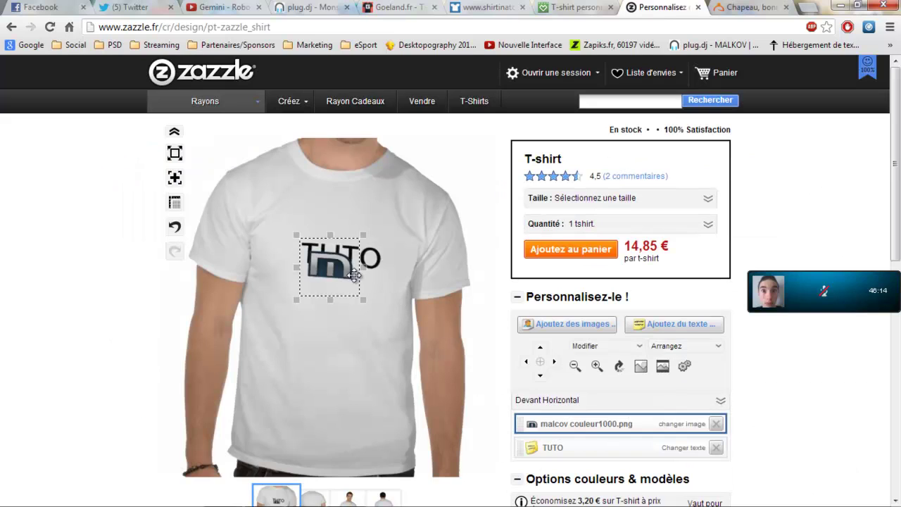
Step: Enlarge the logo image and centre it on the chest so it covers the "TUTO" text
{"action": "left_click_drag", "start_coordinate": [341, 276], "coordinate": [438, 394]}
{"action": "left_click_drag", "start_coordinate": [397, 322], "coordinate": [347, 262]}
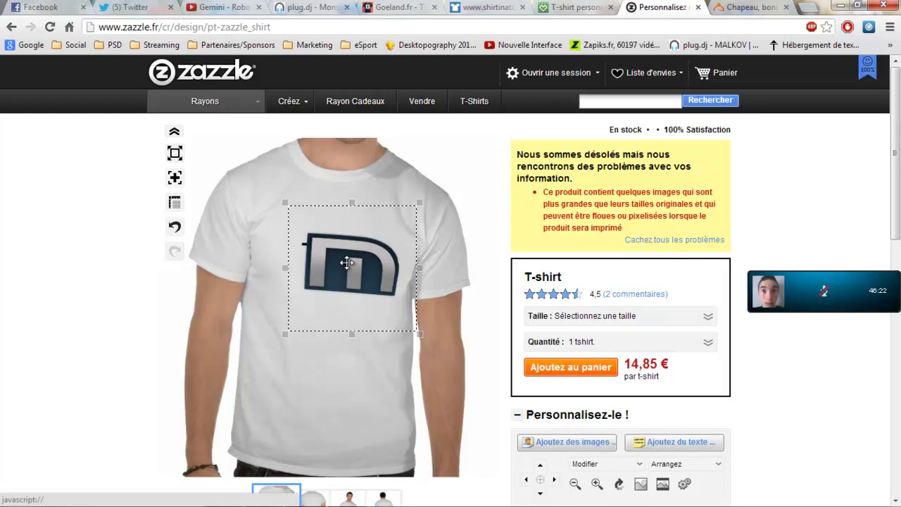
{"action": "left_click_drag", "start_coordinate": [347, 263], "coordinate": [340, 259]}
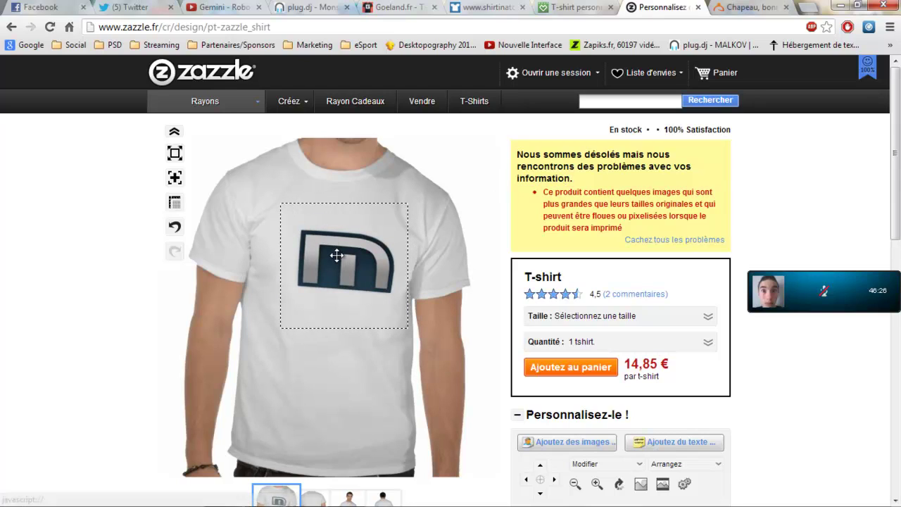
{"action": "left_click_drag", "start_coordinate": [336, 255], "coordinate": [332, 253]}
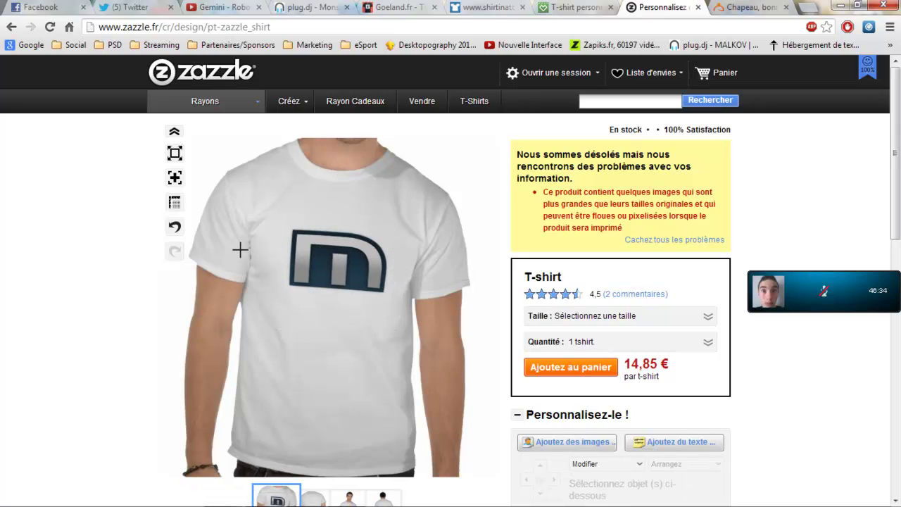
Step: Preview the logo design in the Front Full view, comparing it with the Devant view
{"action": "scroll", "coordinate": [261, 275], "scroll_direction": "down", "scroll_amount": 5}
{"action": "scroll", "coordinate": [263, 315], "scroll_direction": "up", "scroll_amount": 3}
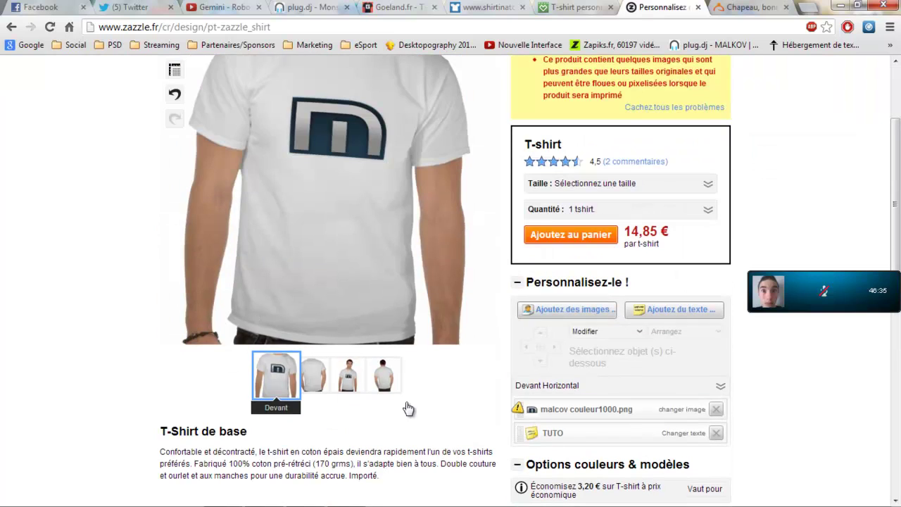
{"action": "left_click", "coordinate": [354, 384]}
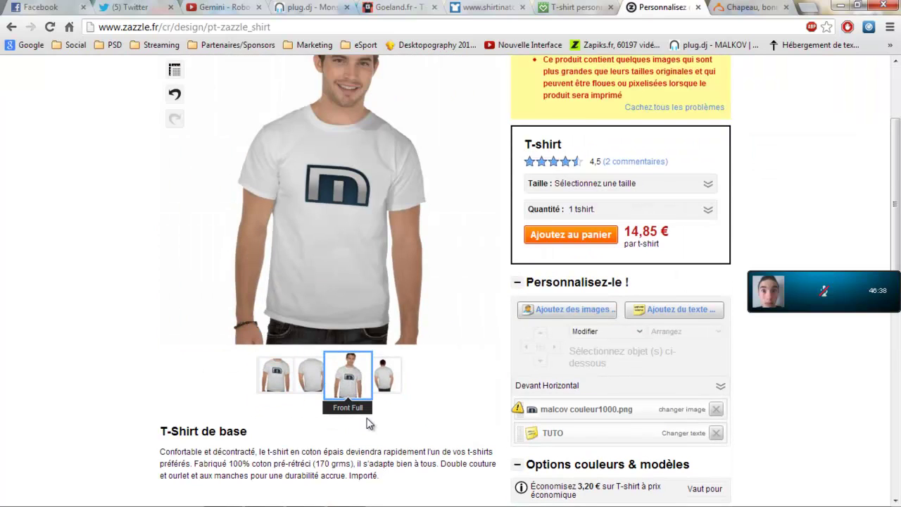
{"action": "scroll", "coordinate": [420, 396], "scroll_direction": "up", "scroll_amount": 1}
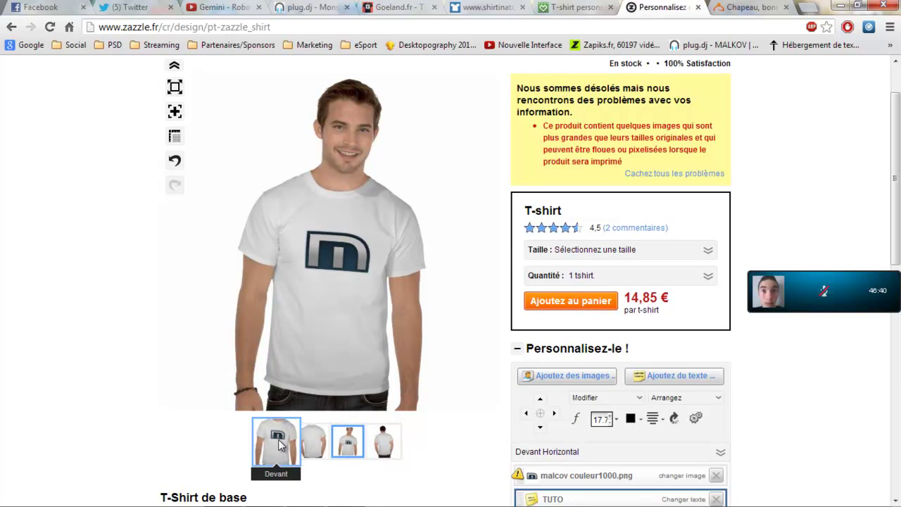
{"action": "left_click", "coordinate": [285, 442]}
{"action": "left_click", "coordinate": [360, 437]}
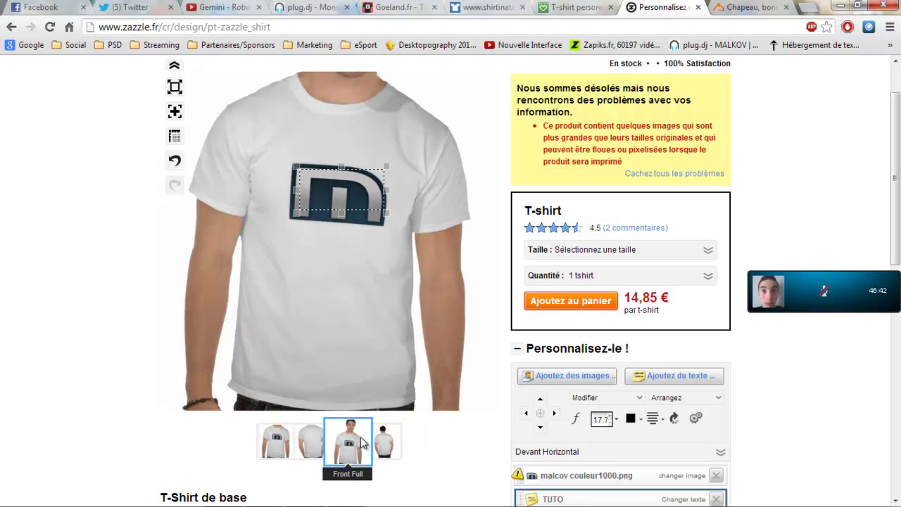
{"action": "scroll", "coordinate": [82, 342], "scroll_direction": "up", "scroll_amount": 1}
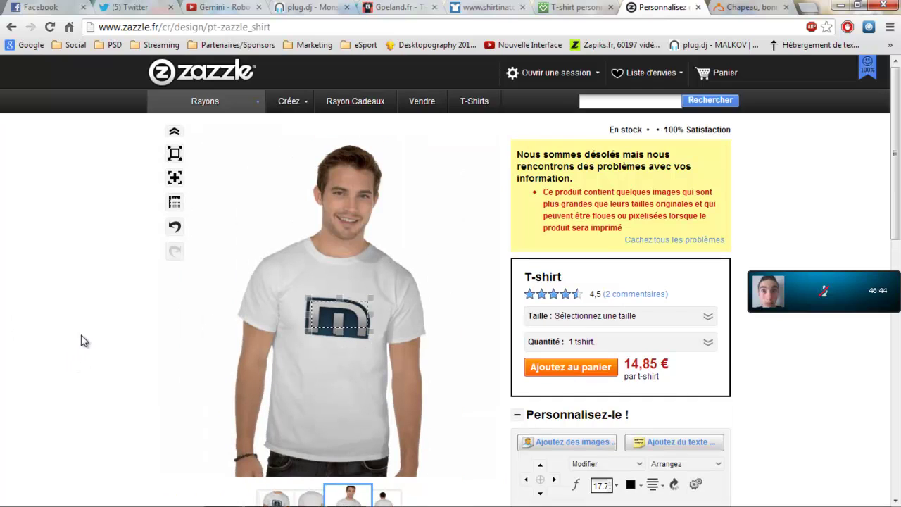
{"action": "scroll", "coordinate": [83, 341], "scroll_direction": "down", "scroll_amount": 1}
{"action": "scroll", "coordinate": [90, 324], "scroll_direction": "down", "scroll_amount": 1}
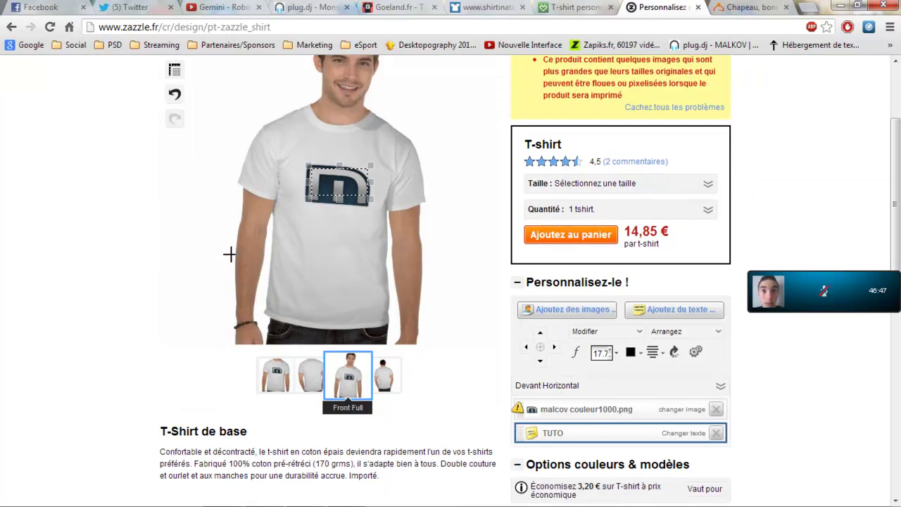
Step: Leave the shirt design for the Zazzle home page and switch to the Shirtinator orders page
{"action": "scroll", "coordinate": [387, 129], "scroll_direction": "up", "scroll_amount": 2}
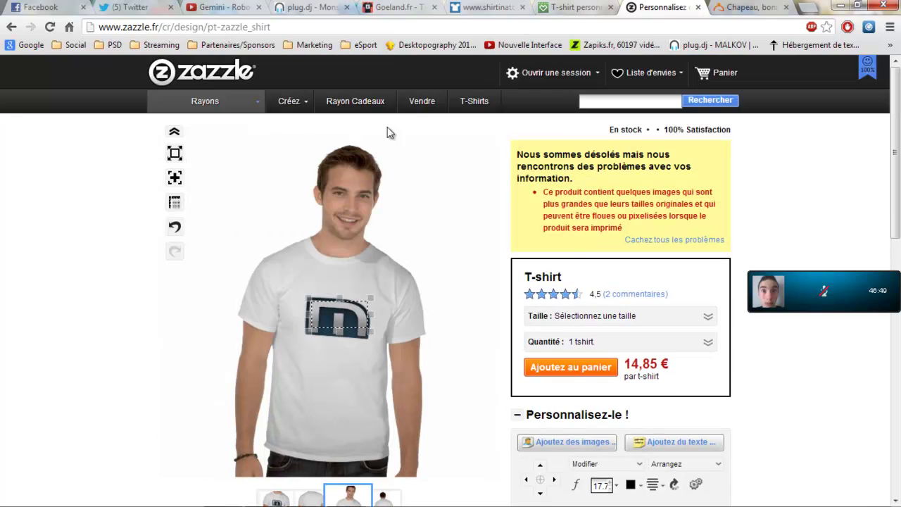
{"action": "left_click", "coordinate": [202, 71]}
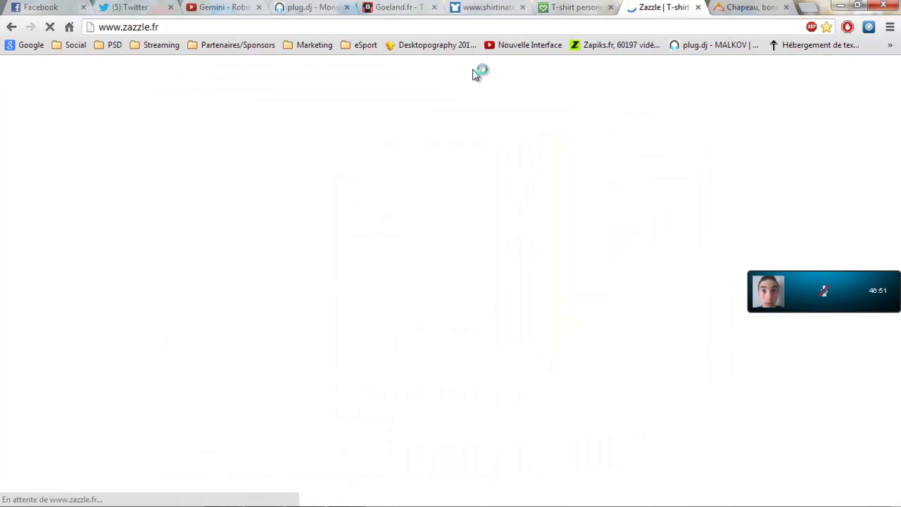
{"action": "left_click", "coordinate": [504, 7]}
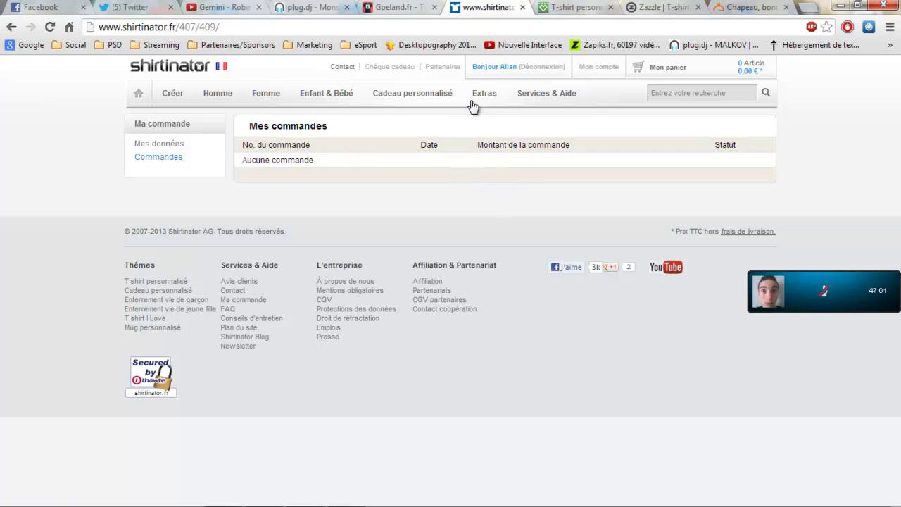
Step: Open Shirtinator's partner sign-up page separately and close the orders page
{"action": "right_click", "coordinate": [443, 68]}
{"action": "left_click", "coordinate": [462, 84]}
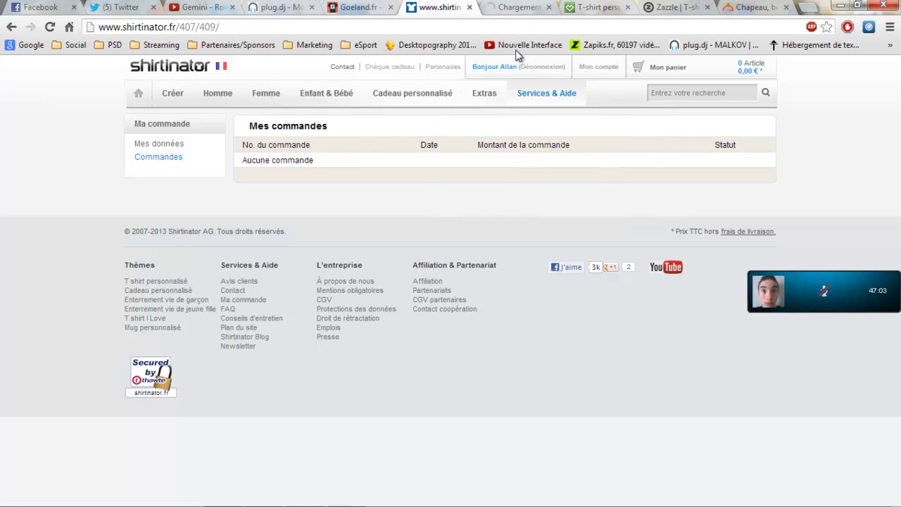
{"action": "left_click", "coordinate": [515, 7]}
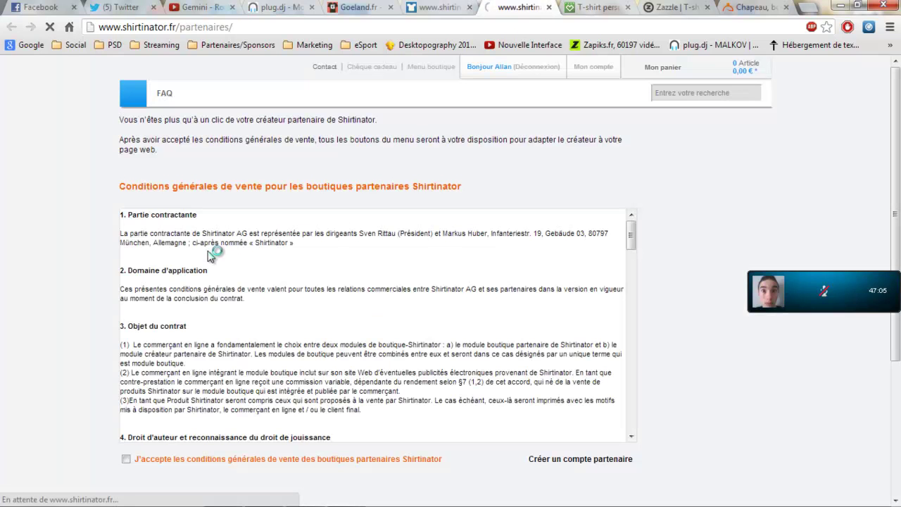
{"action": "scroll", "coordinate": [69, 360], "scroll_direction": "down", "scroll_amount": 2}
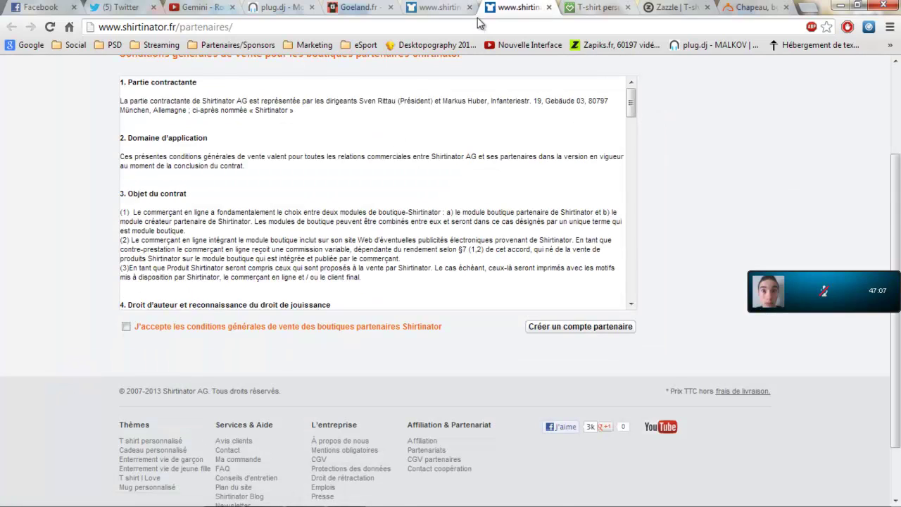
{"action": "left_click", "coordinate": [451, 7]}
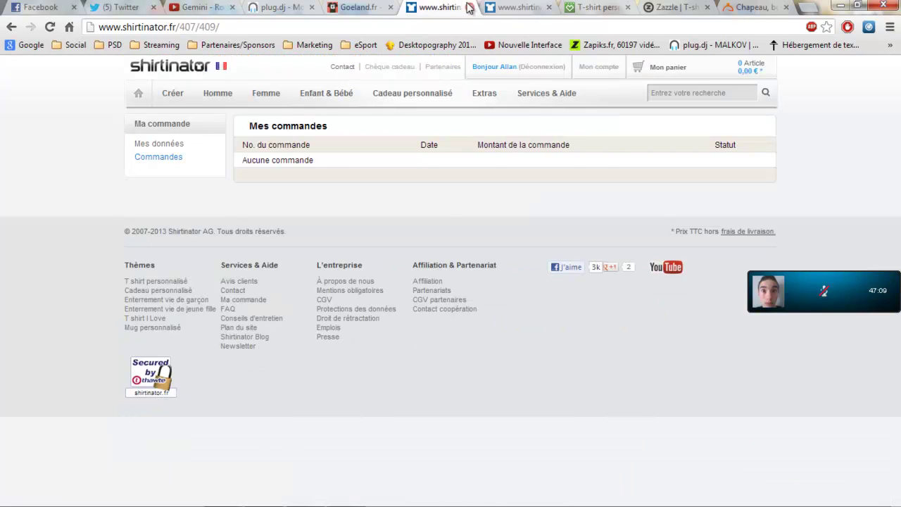
{"action": "left_click", "coordinate": [470, 7]}
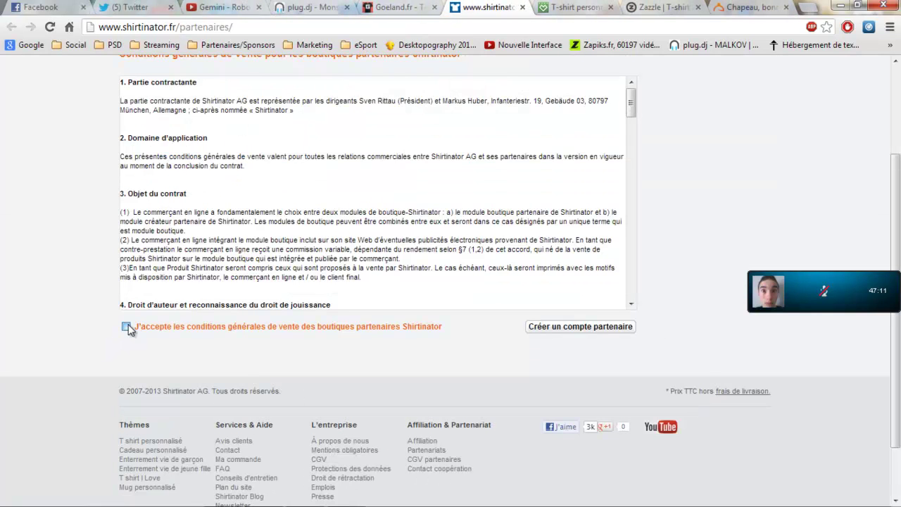
Step: Accept the terms for Shirtinator partner boutiques and create the partner account
{"action": "left_click", "coordinate": [599, 328]}
{"action": "left_click", "coordinate": [569, 331]}
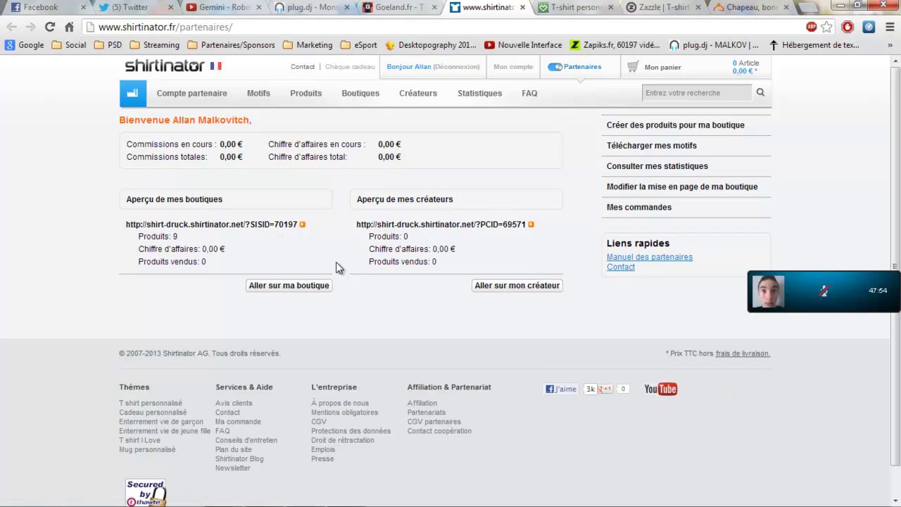
Step: Open the partner boutiques overview, view the products in the myShop storefront, and close the storefront
{"action": "left_click", "coordinate": [312, 291]}
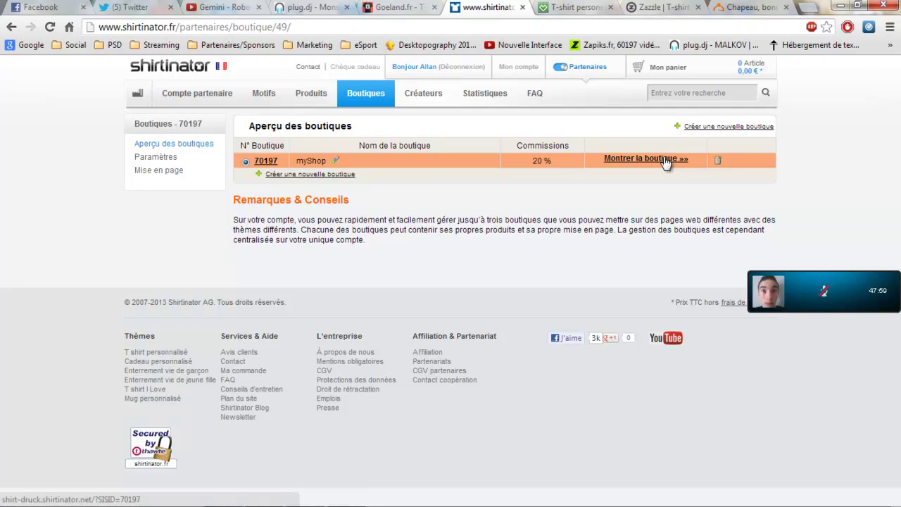
{"action": "left_click", "coordinate": [638, 160]}
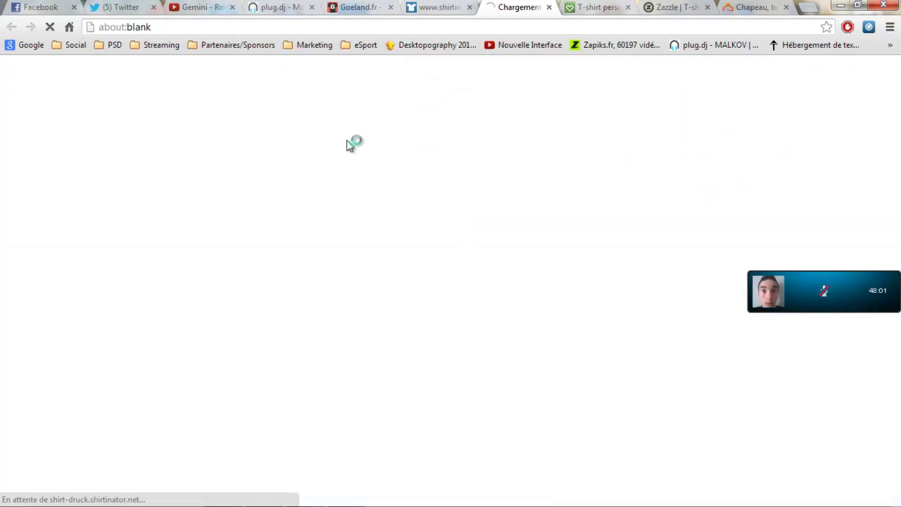
{"action": "left_click", "coordinate": [426, 7]}
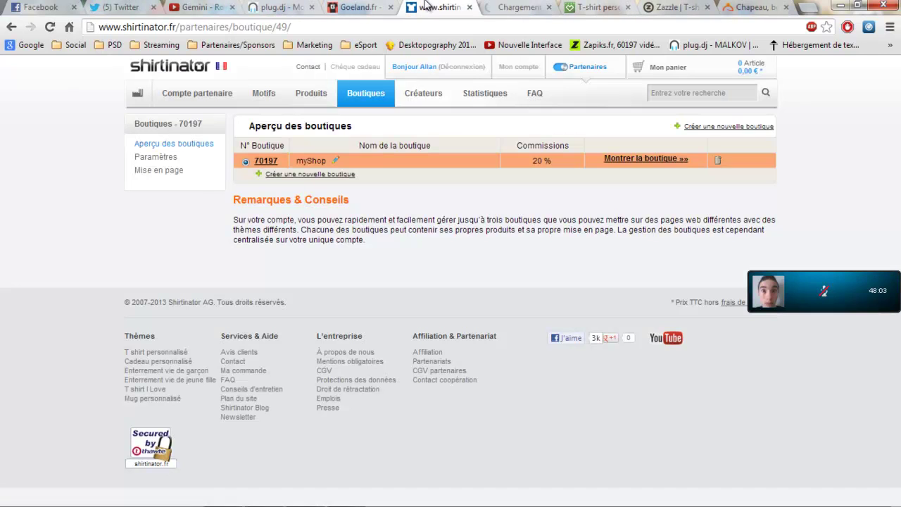
{"action": "left_click", "coordinate": [508, 5]}
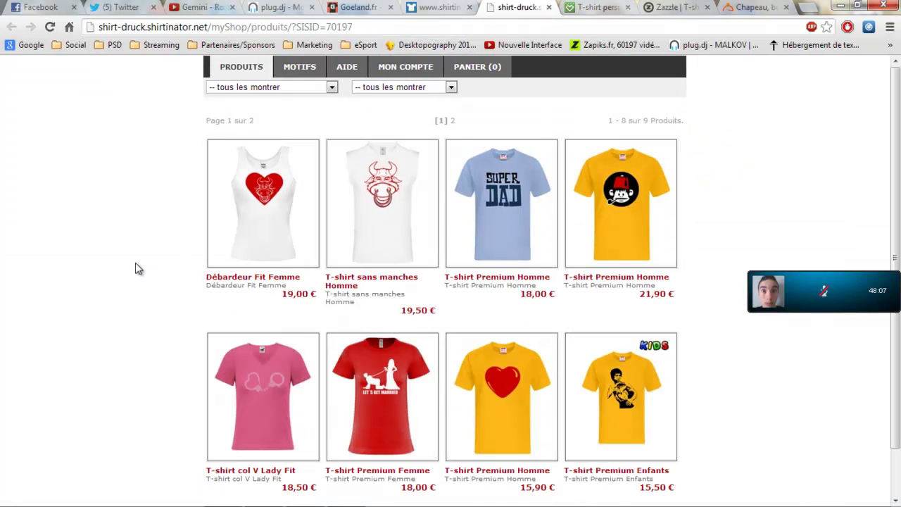
{"action": "scroll", "coordinate": [138, 268], "scroll_direction": "down", "scroll_amount": 1}
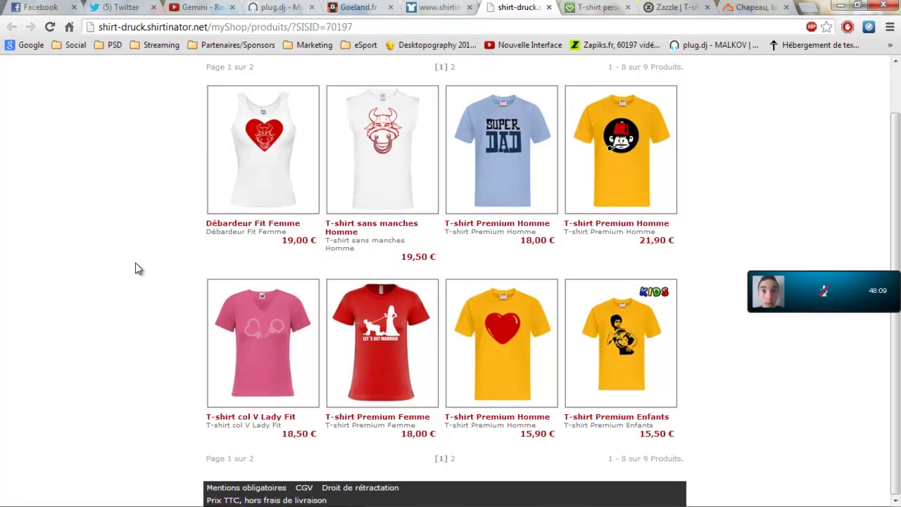
{"action": "scroll", "coordinate": [138, 268], "scroll_direction": "up", "scroll_amount": 3}
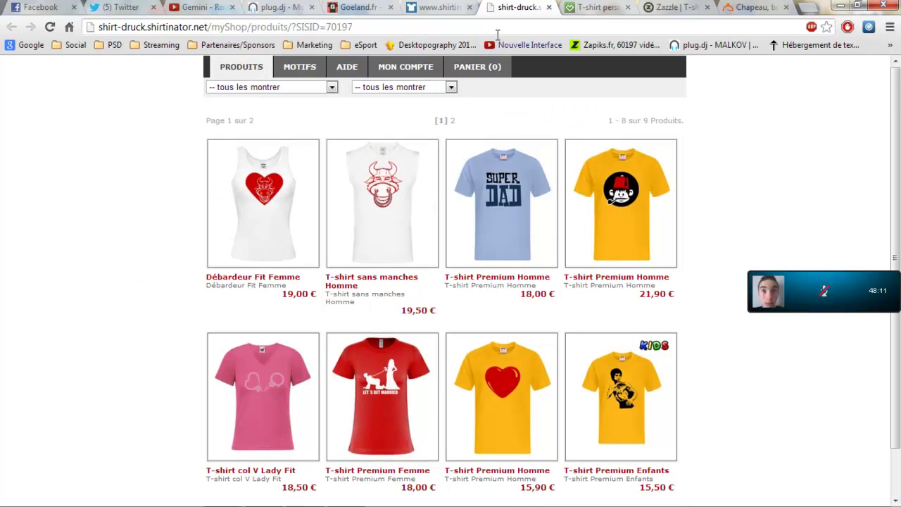
{"action": "left_click", "coordinate": [557, 7]}
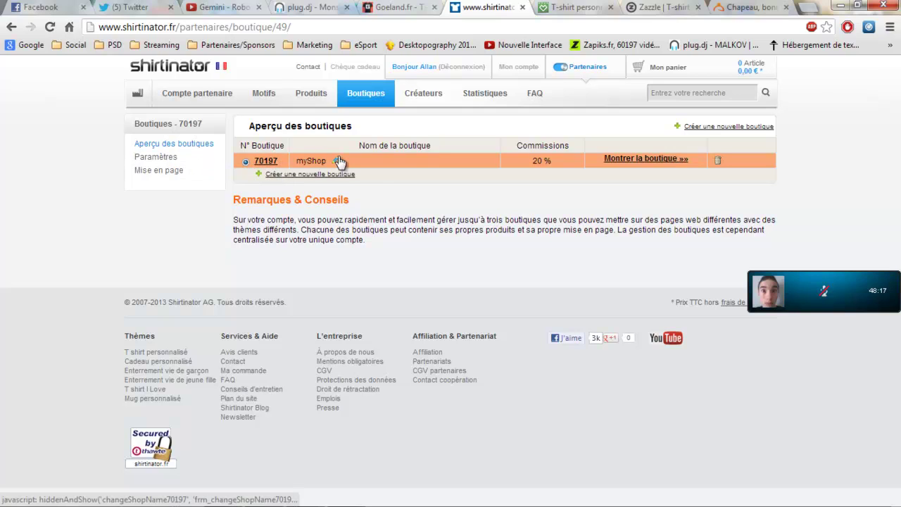
Step: Open the boutique's Paramètres page and review the general settings and the order thank-you page options
{"action": "left_click", "coordinate": [176, 158]}
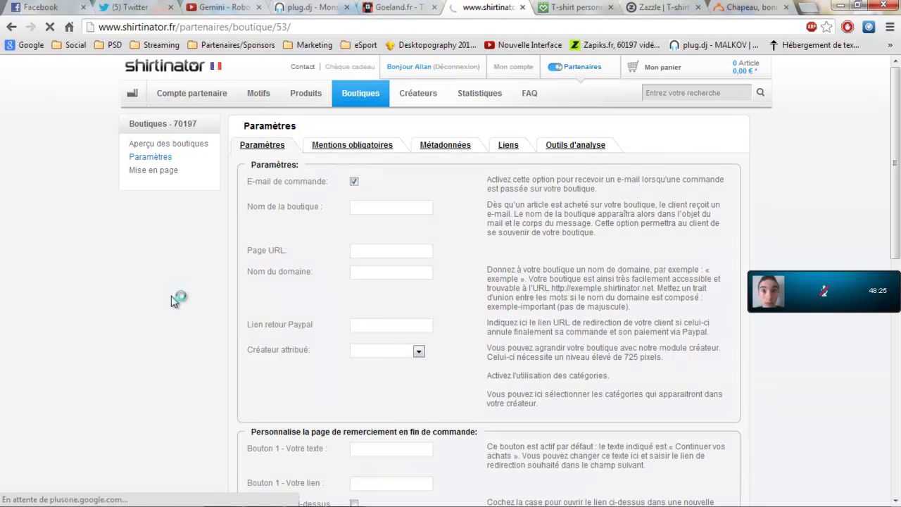
{"action": "scroll", "coordinate": [171, 295], "scroll_direction": "down", "scroll_amount": 5}
{"action": "scroll", "coordinate": [171, 295], "scroll_direction": "up", "scroll_amount": 4}
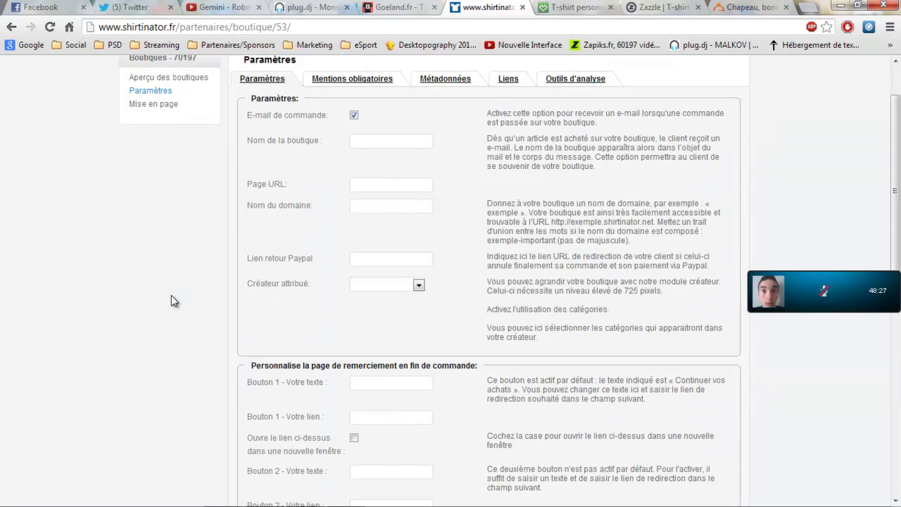
{"action": "scroll", "coordinate": [326, 173], "scroll_direction": "down", "scroll_amount": 2}
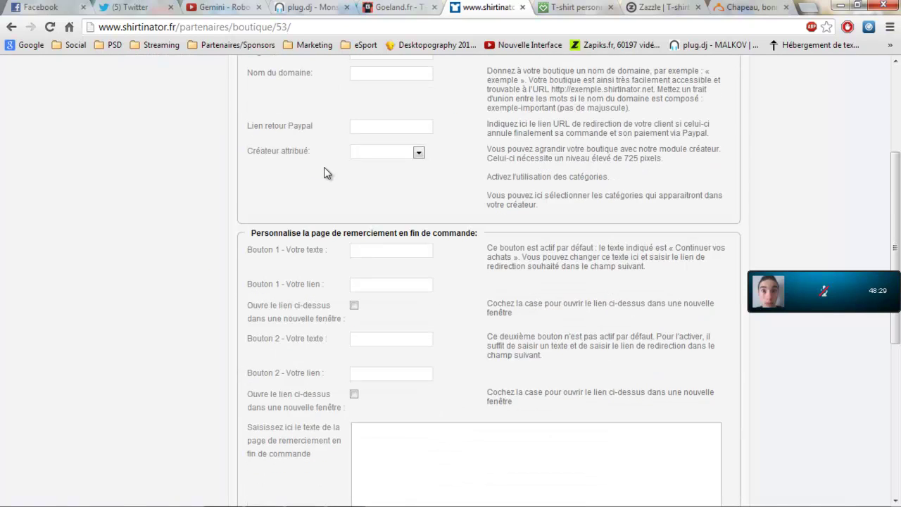
{"action": "scroll", "coordinate": [326, 173], "scroll_direction": "down", "scroll_amount": 2}
{"action": "scroll", "coordinate": [326, 174], "scroll_direction": "up", "scroll_amount": 4}
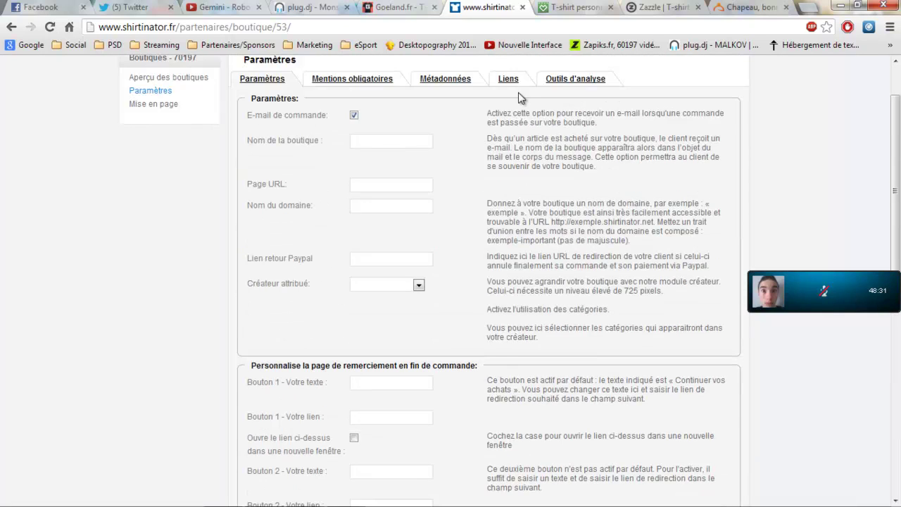
Step: Look through the boutique's Mentions obligatoires, Métadonnées, Liens and Outils d'analyse settings
{"action": "left_click", "coordinate": [339, 84]}
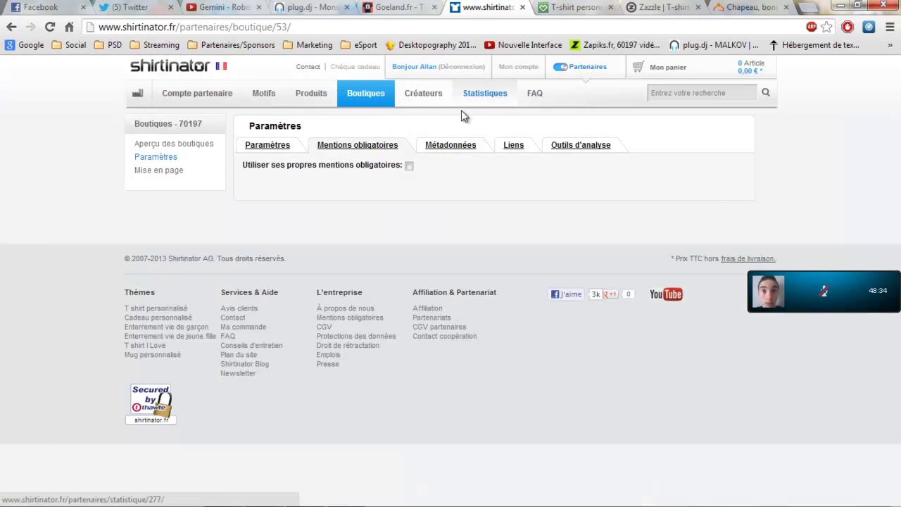
{"action": "left_click", "coordinate": [443, 150]}
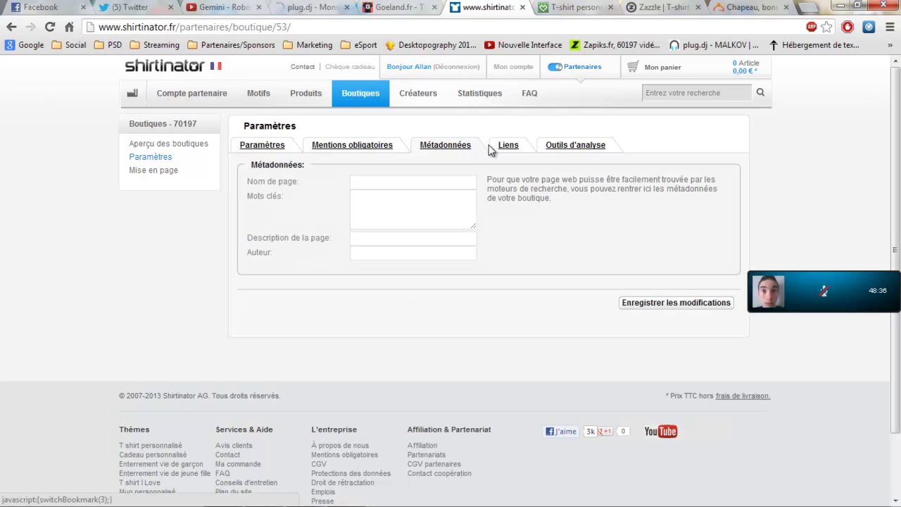
{"action": "left_click", "coordinate": [504, 152]}
{"action": "left_click", "coordinate": [555, 148]}
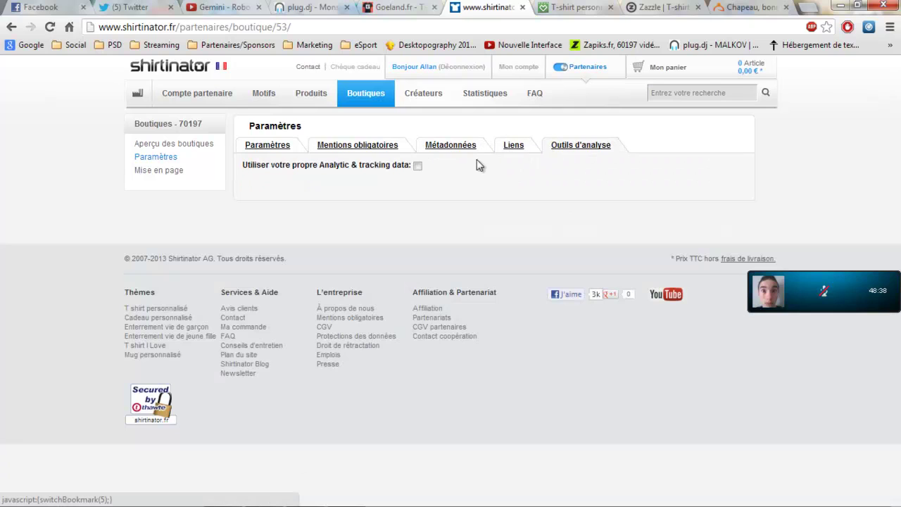
{"action": "left_click", "coordinate": [291, 146]}
Step: Go back to the boutiques overview and inspect the myShop product catalogue and its shirt motifs again, closing it when done
{"action": "left_click", "coordinate": [169, 157]}
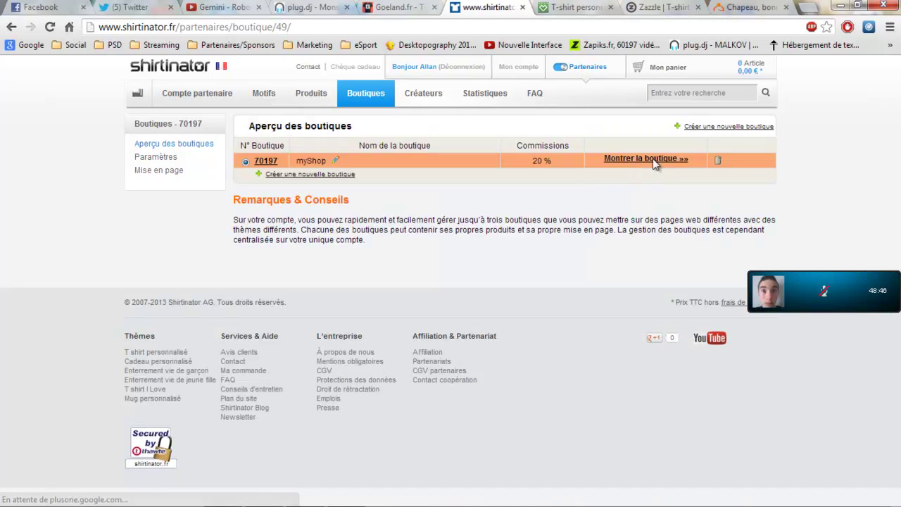
{"action": "left_click", "coordinate": [646, 159]}
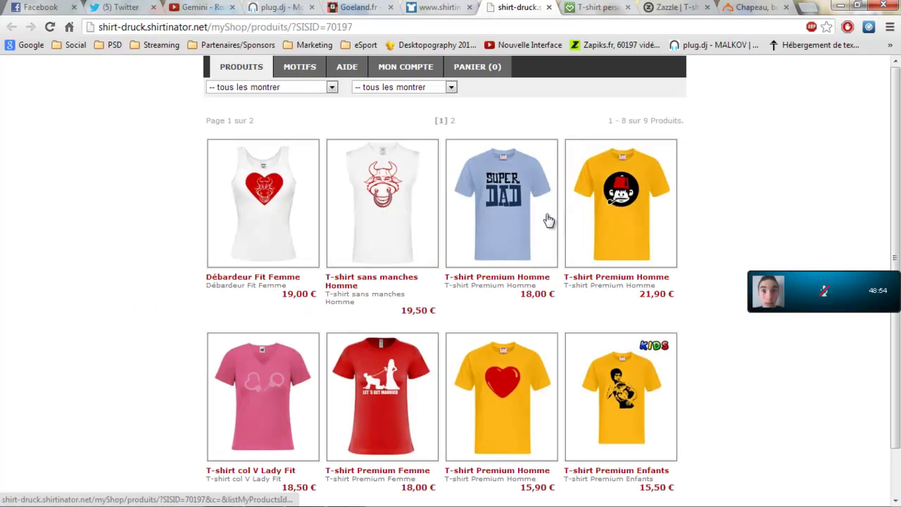
{"action": "scroll", "coordinate": [405, 242], "scroll_direction": "down", "scroll_amount": 1}
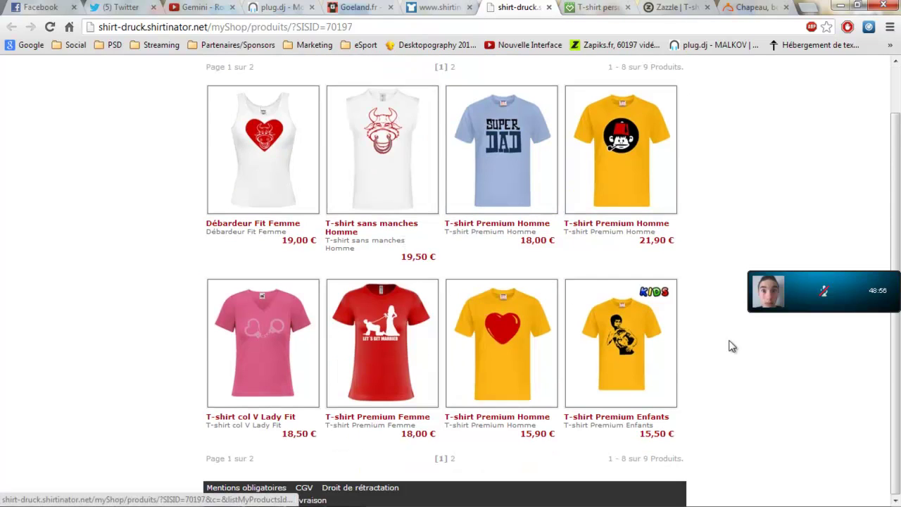
{"action": "scroll", "coordinate": [298, 358], "scroll_direction": "up", "scroll_amount": 1}
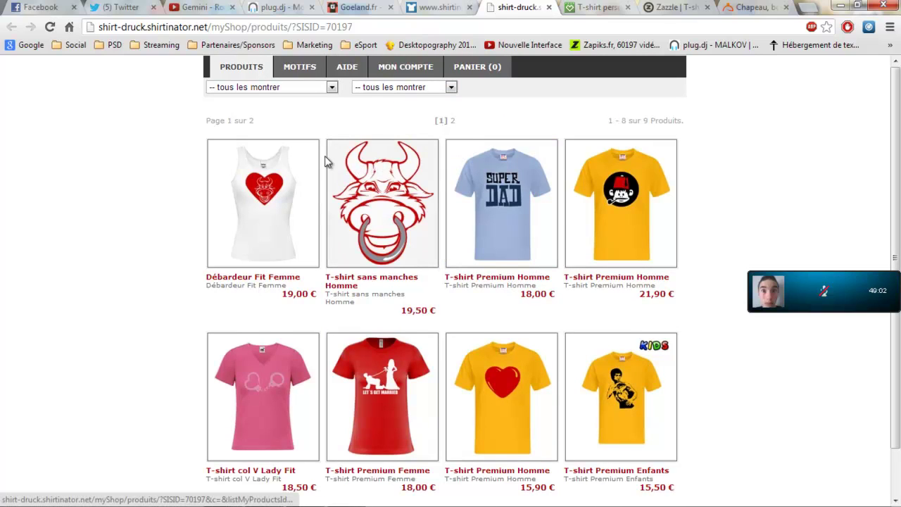
{"action": "scroll", "coordinate": [326, 170], "scroll_direction": "down", "scroll_amount": 1}
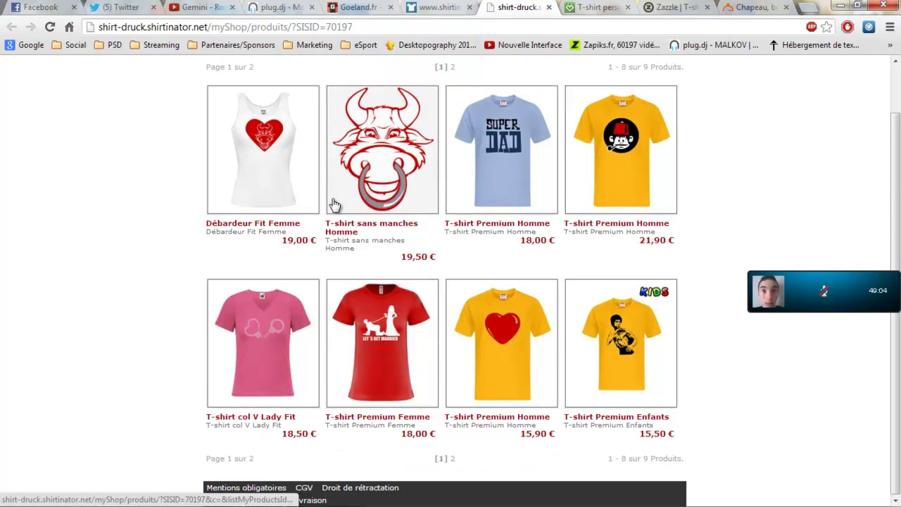
{"action": "scroll", "coordinate": [434, 373], "scroll_direction": "up", "scroll_amount": 1}
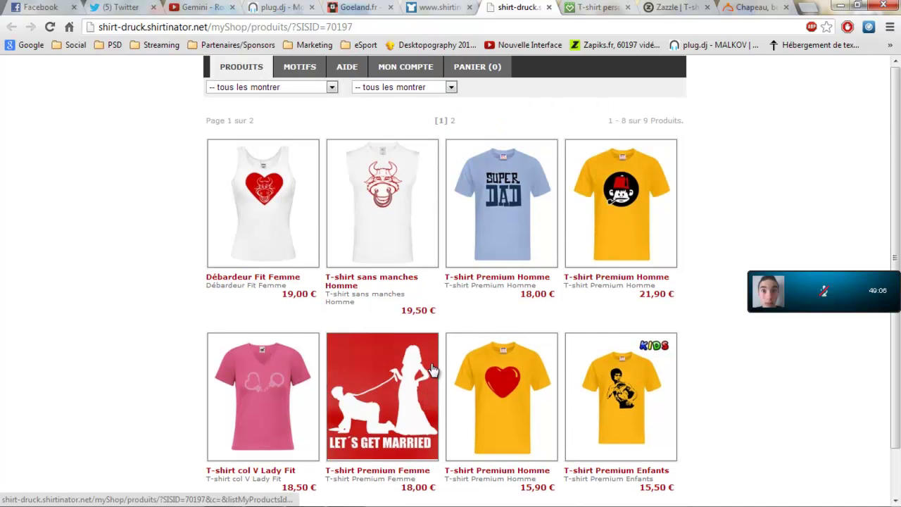
{"action": "left_click", "coordinate": [549, 7]}
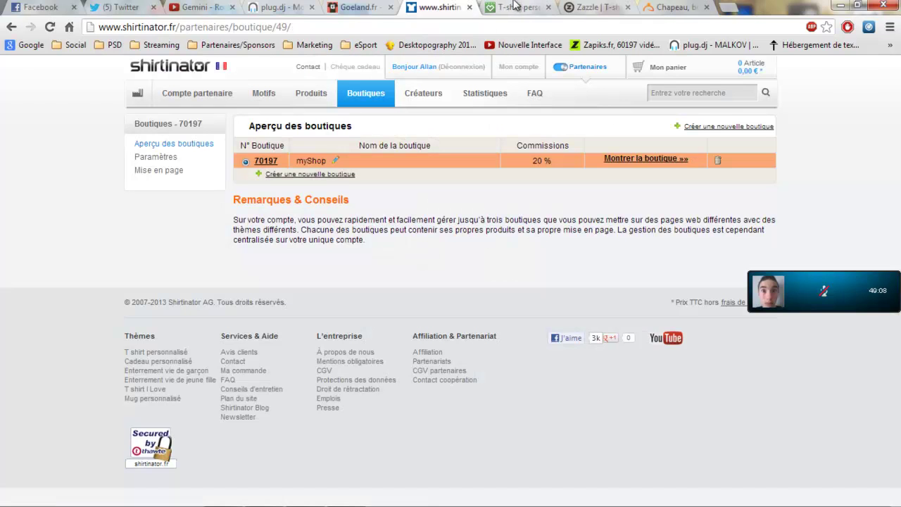
Step: Return to the Shirtinator home page and switch to the Spreadshirt site
{"action": "left_click", "coordinate": [205, 74]}
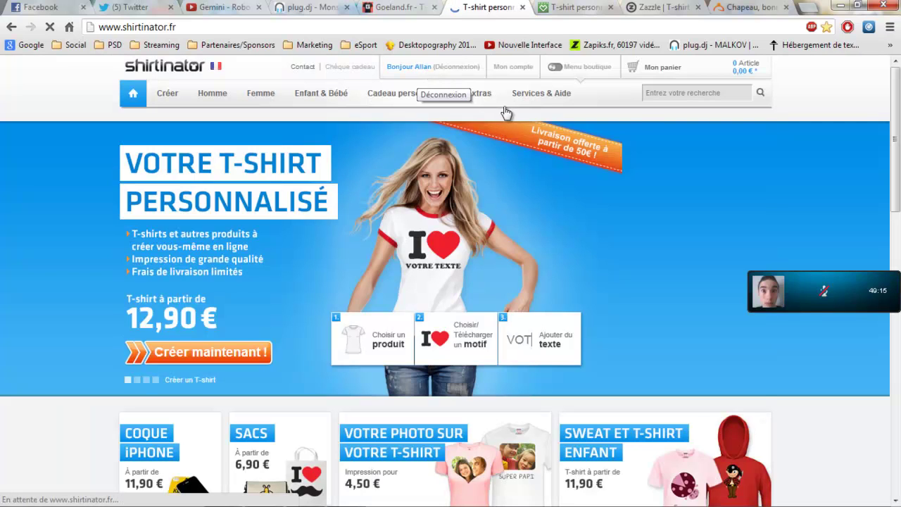
{"action": "key", "text": "ctrl+Tab"}
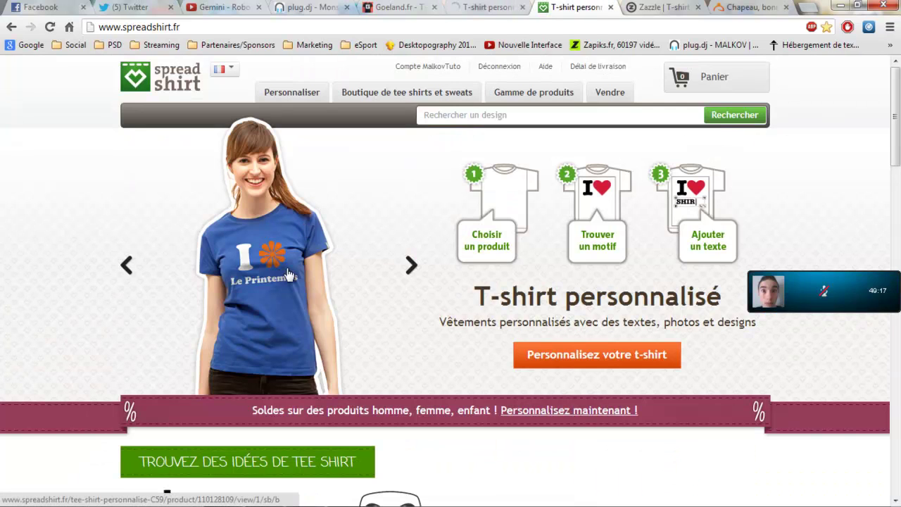
Step: From the Spreadshirt account overview, apply to open a boutique and submit the form with the terms and conditions accepted
{"action": "left_click", "coordinate": [445, 73]}
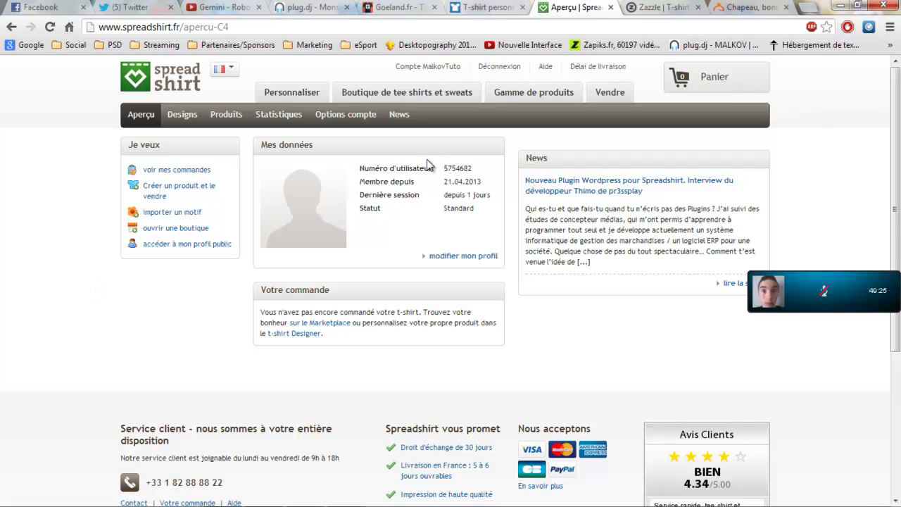
{"action": "left_click", "coordinate": [182, 230]}
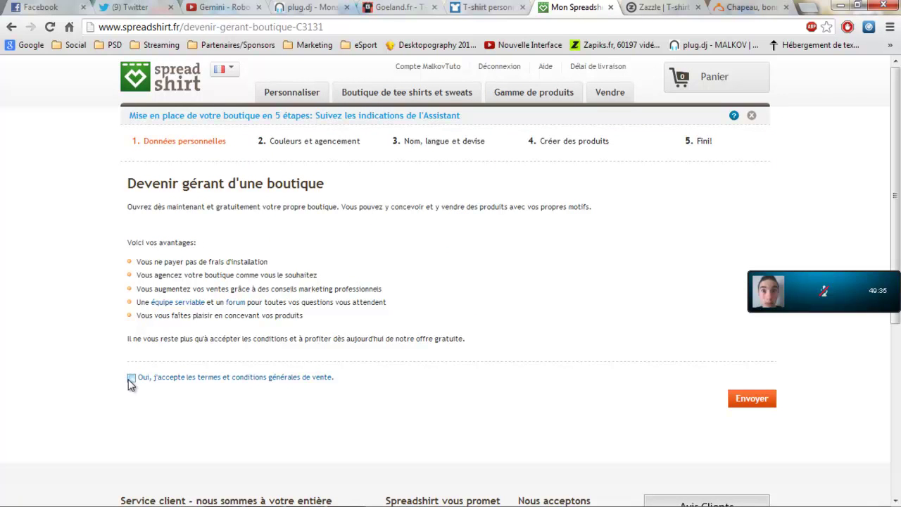
{"action": "left_click", "coordinate": [766, 393]}
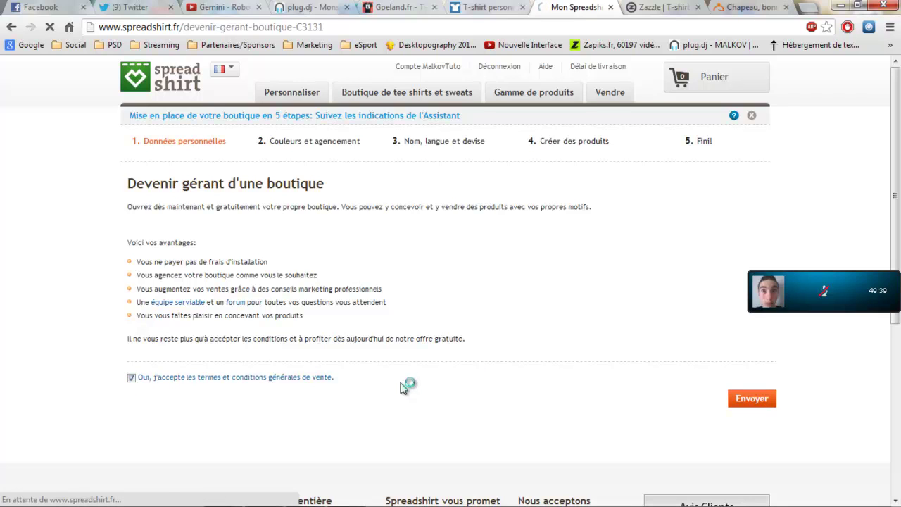
Step: In the personal details form, keep the company option at Non after checking Oui and set the title to Monsieur
{"action": "scroll", "coordinate": [400, 389], "scroll_direction": "down", "scroll_amount": 2}
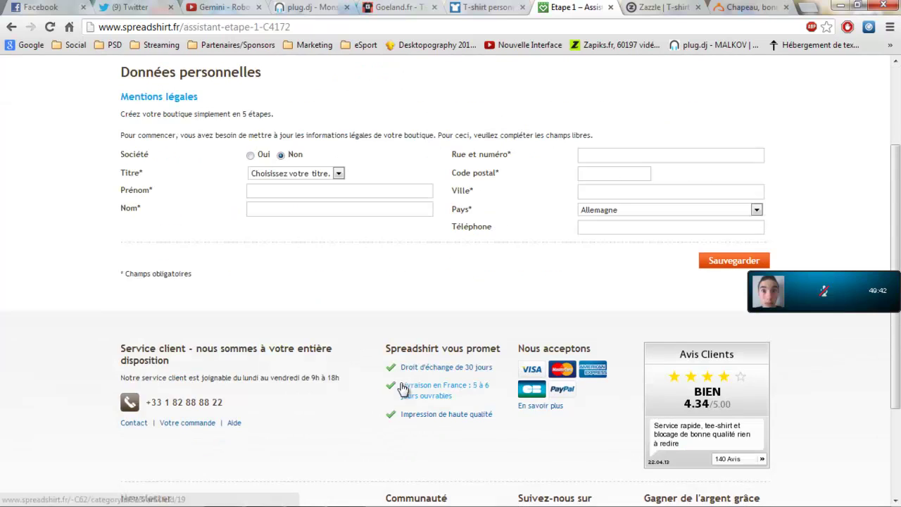
{"action": "left_click", "coordinate": [252, 156]}
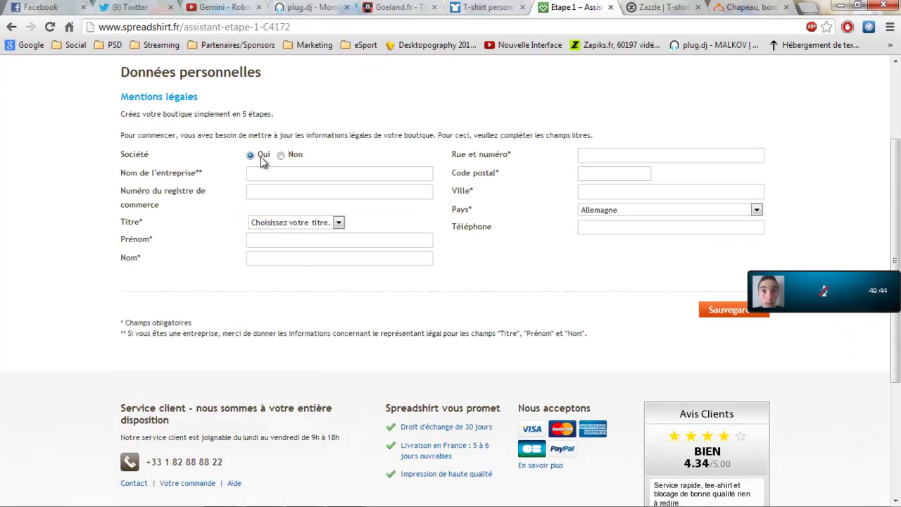
{"action": "left_click", "coordinate": [286, 157]}
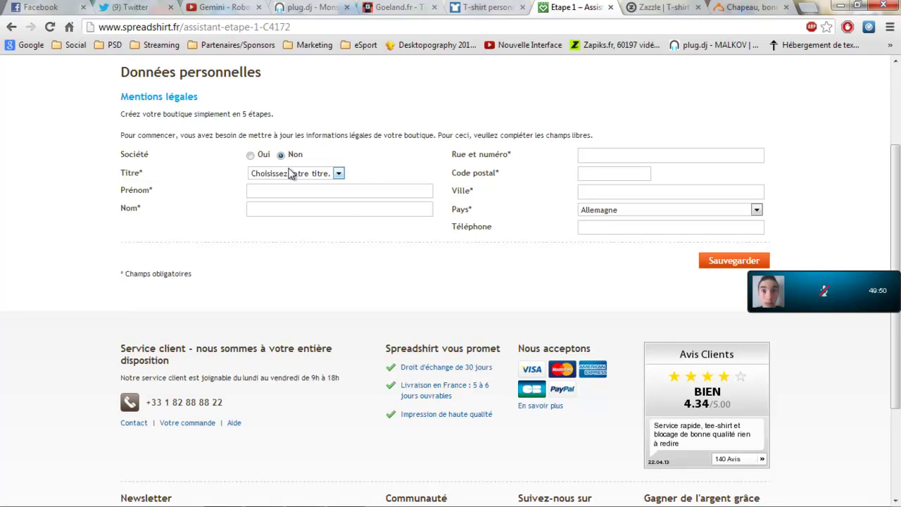
{"action": "left_click", "coordinate": [291, 175]}
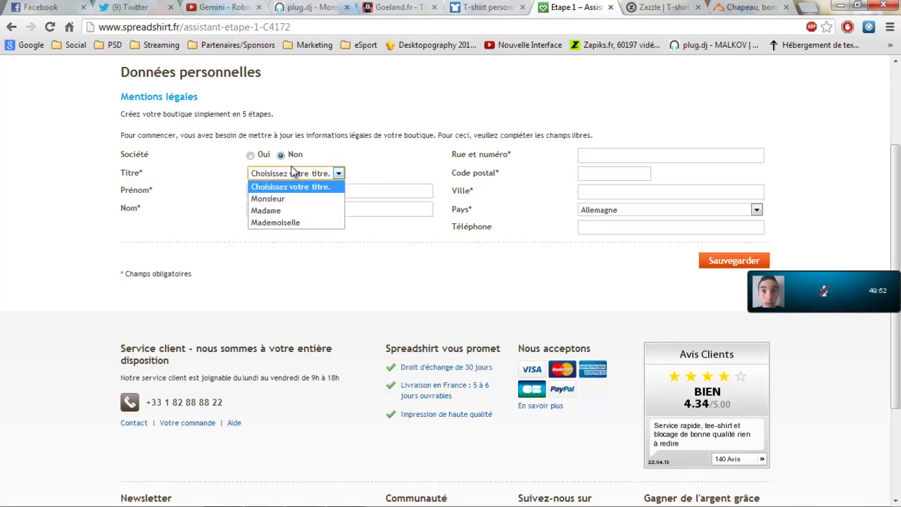
{"action": "left_click", "coordinate": [298, 199]}
Step: Fill in the seller's first and last names, correcting the capitalisation of the first name
{"action": "left_click", "coordinate": [298, 190]}
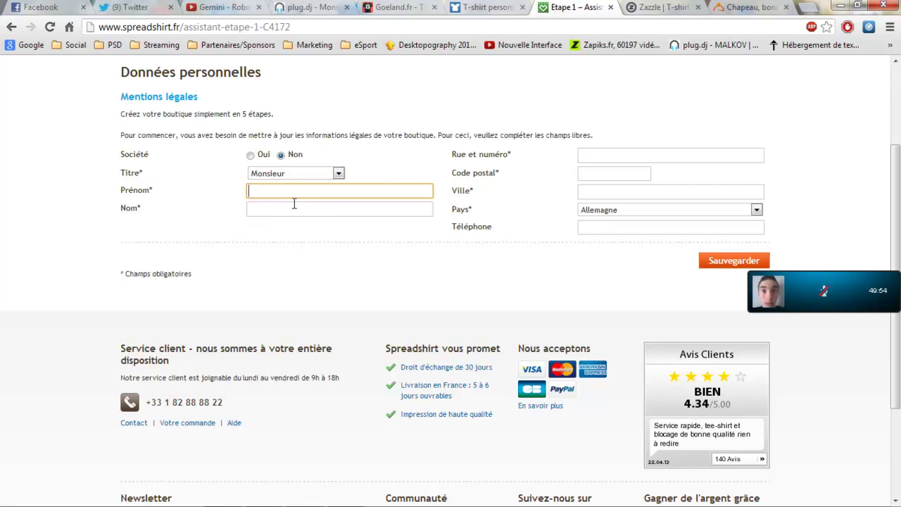
{"action": "type", "text": "aLLAN"}
{"action": "key", "text": "Tab"}
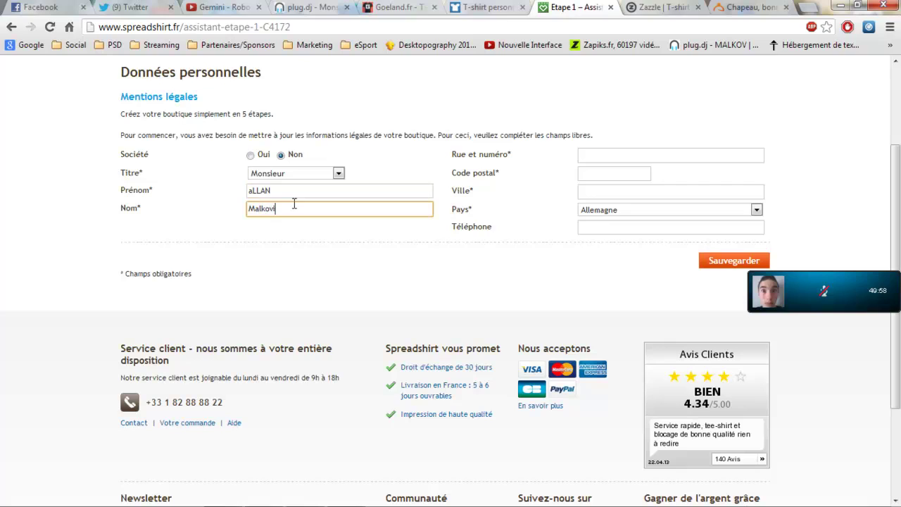
{"action": "key", "text": "shift+Tab"}
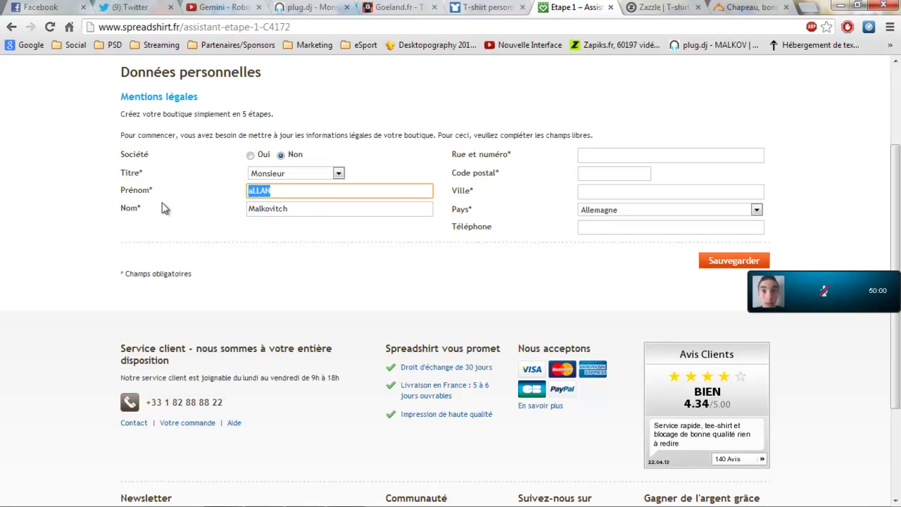
{"action": "type", "text": "All"}
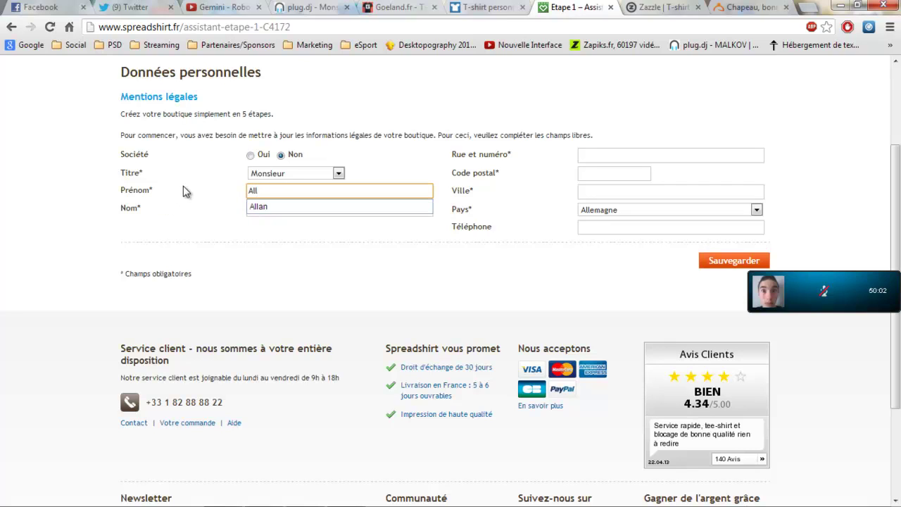
{"action": "type", "text": "an"}
Step: Enter the seller's street address, postal code and city, leave the telephone blank, and save the personal details
{"action": "left_click", "coordinate": [594, 152]}
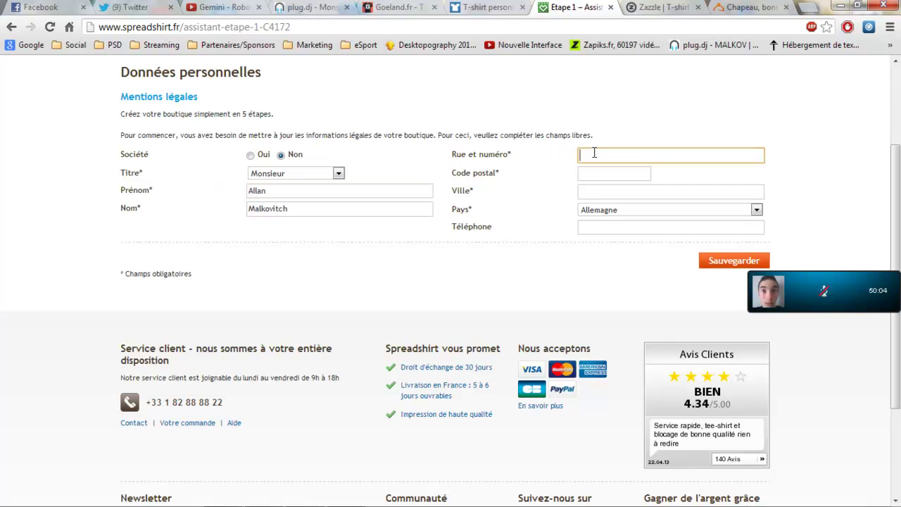
{"action": "left_click", "coordinate": [551, 197]}
{"action": "left_click", "coordinate": [588, 160]}
{"action": "key", "text": "Tab"}
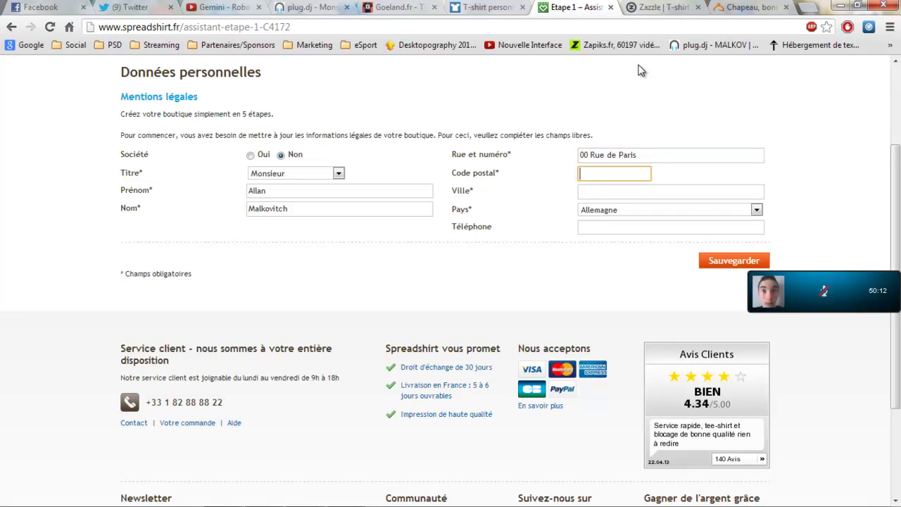
{"action": "type", "text": "59000"}
{"action": "key", "text": "Tab"}
{"action": "type", "text": "Li"}
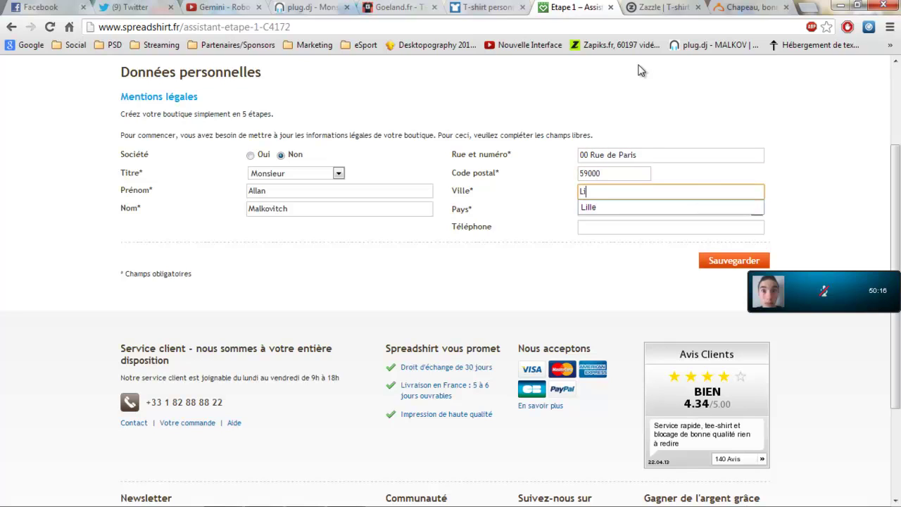
{"action": "key", "text": "Down"}
{"action": "key", "text": "Tab"}
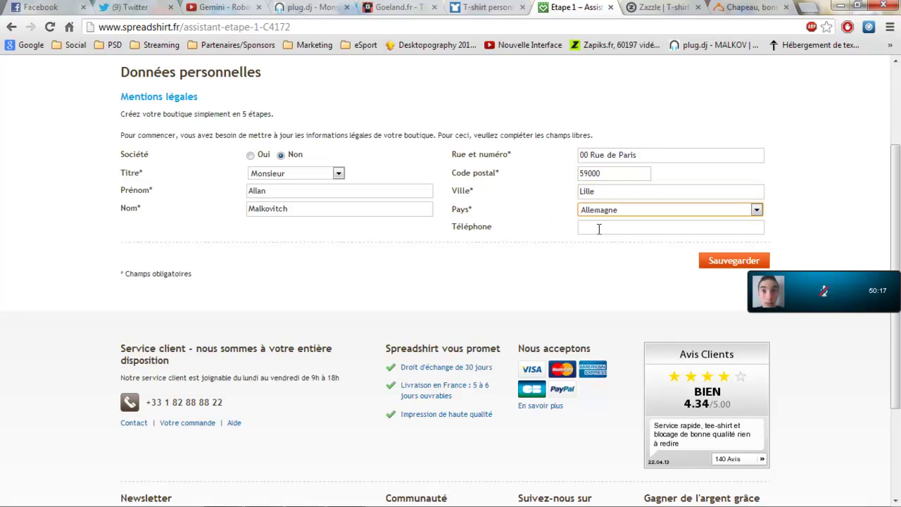
{"action": "left_click", "coordinate": [596, 228]}
{"action": "left_click", "coordinate": [732, 262]}
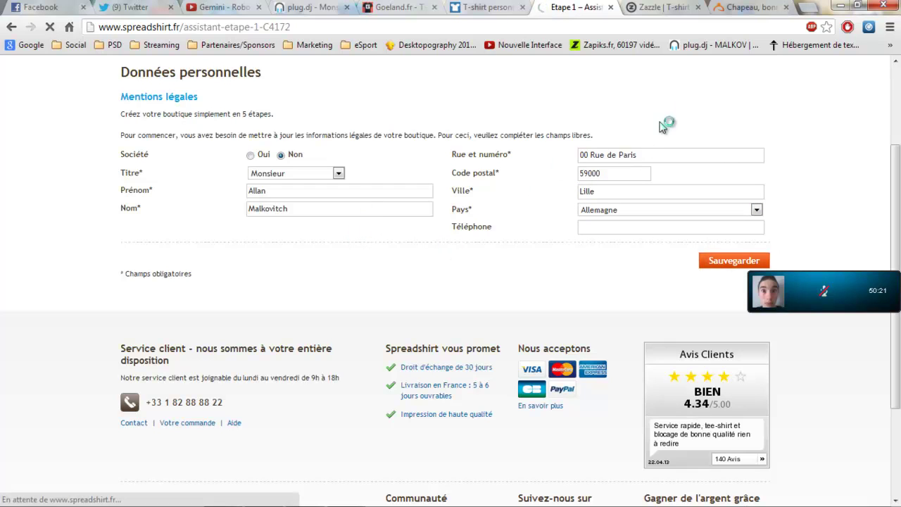
Step: Try out several boutique colour themes, choose Noir with the Compact layout, and save the look
{"action": "scroll", "coordinate": [425, 271], "scroll_direction": "down", "scroll_amount": 2}
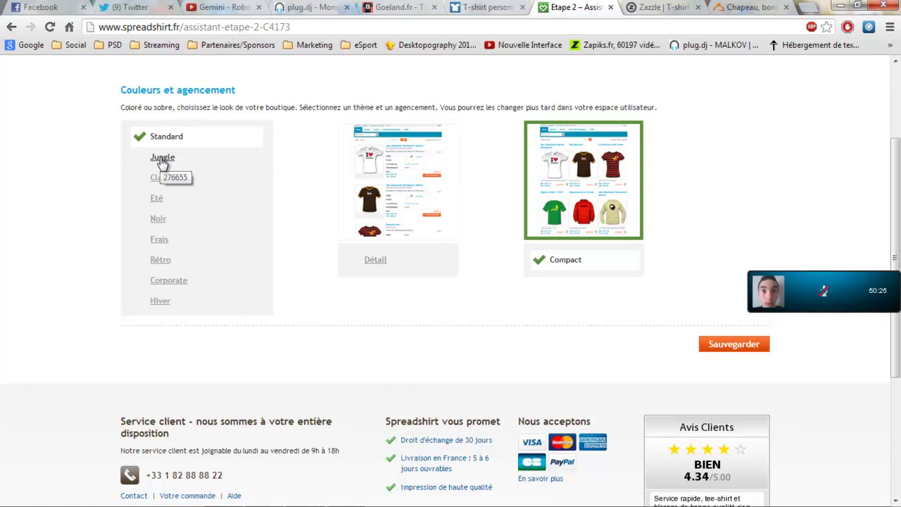
{"action": "left_click", "coordinate": [159, 219]}
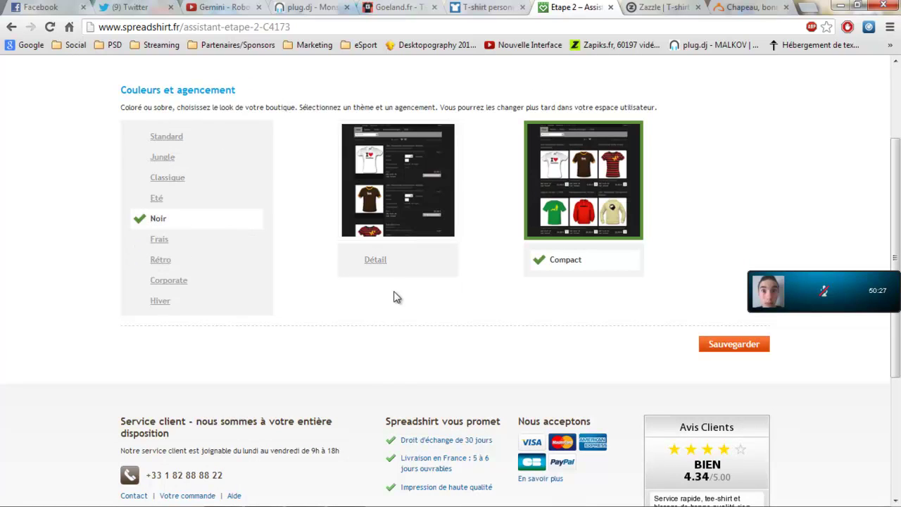
{"action": "left_click", "coordinate": [181, 302]}
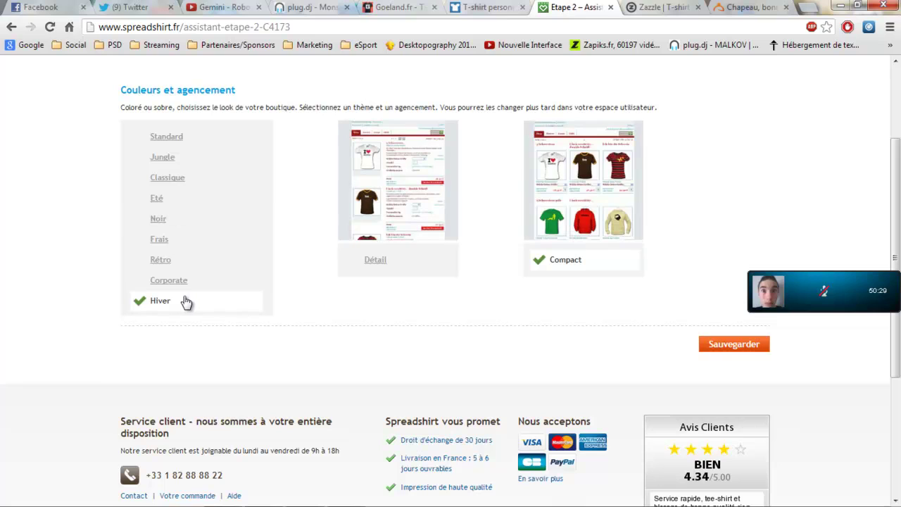
{"action": "left_click", "coordinate": [181, 136]}
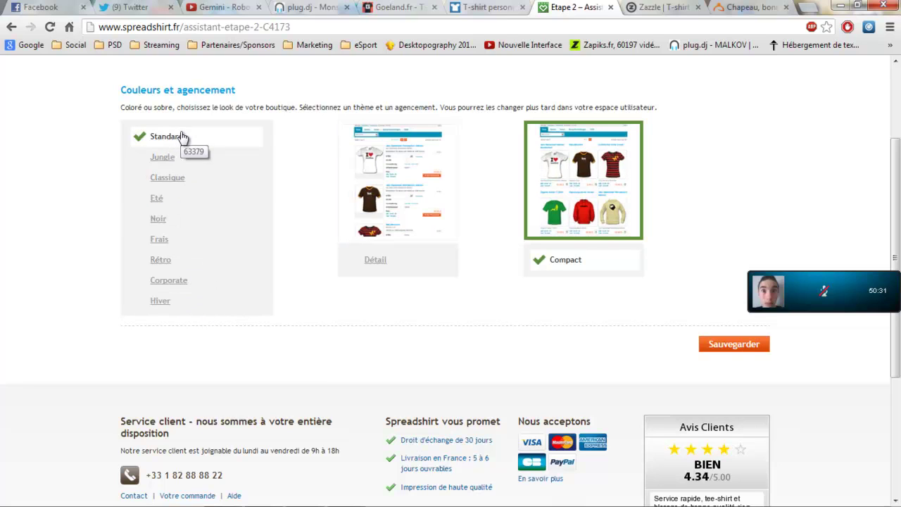
{"action": "left_click", "coordinate": [172, 242]}
{"action": "left_click", "coordinate": [168, 260]}
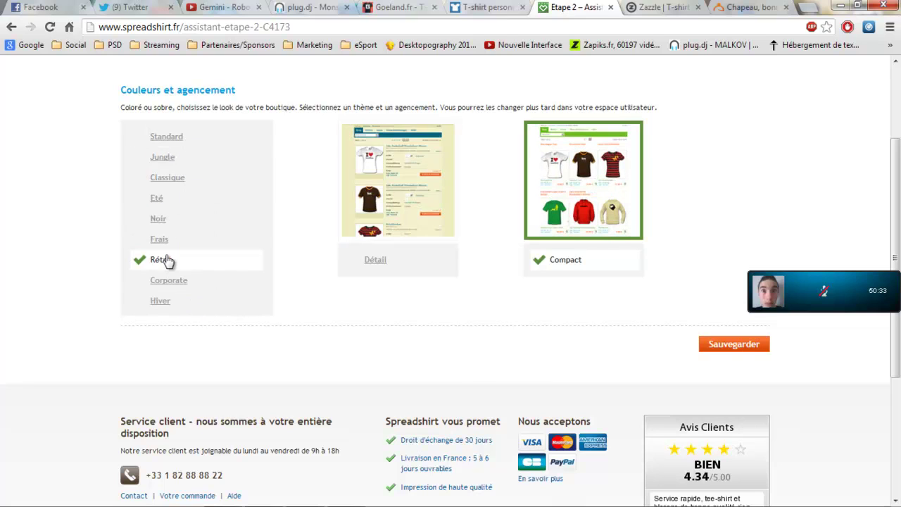
{"action": "left_click", "coordinate": [169, 282]}
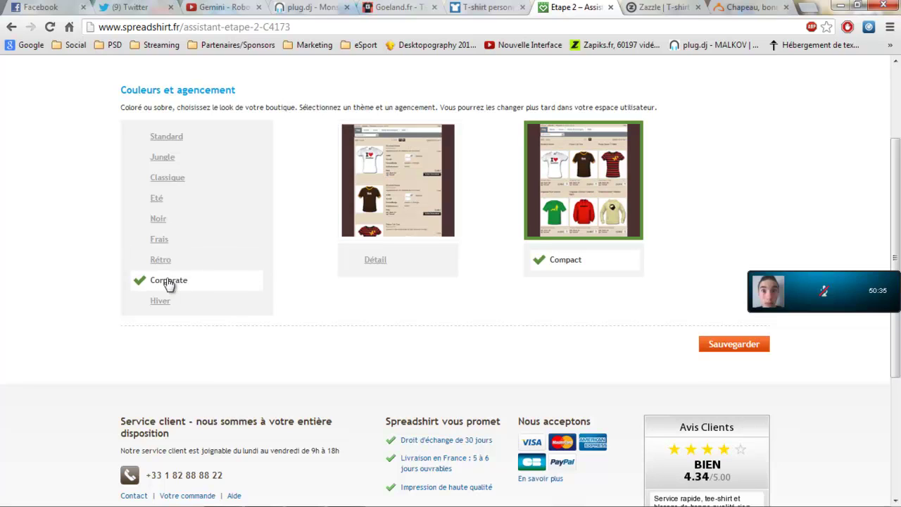
{"action": "left_click", "coordinate": [169, 219]}
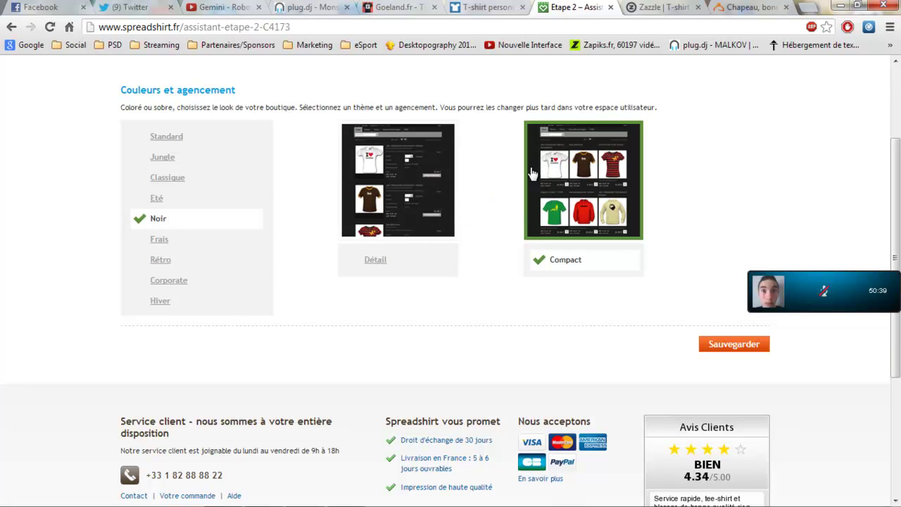
{"action": "left_click", "coordinate": [724, 338]}
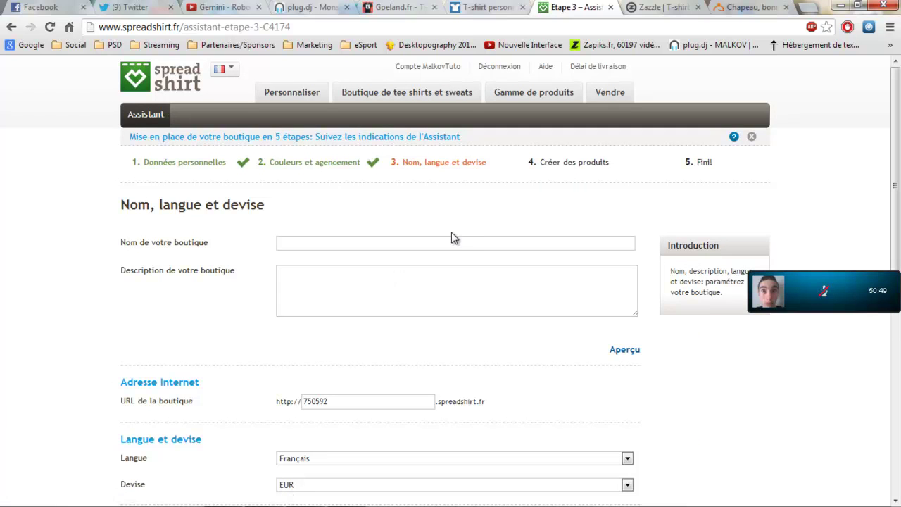
Step: Name the boutique MalkovTV, set its URL to malkovtv and save, keeping EUR as the currency
{"action": "left_click", "coordinate": [434, 248]}
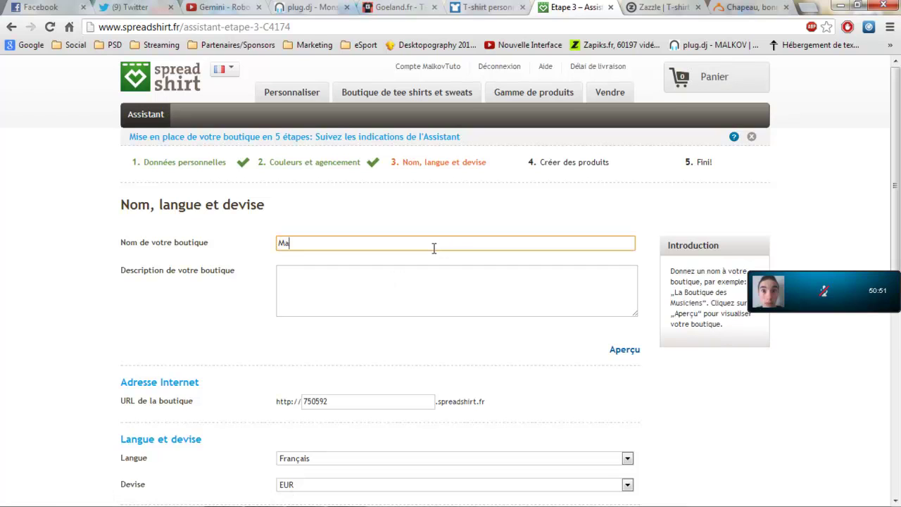
{"action": "type", "text": "MalkovTu"}
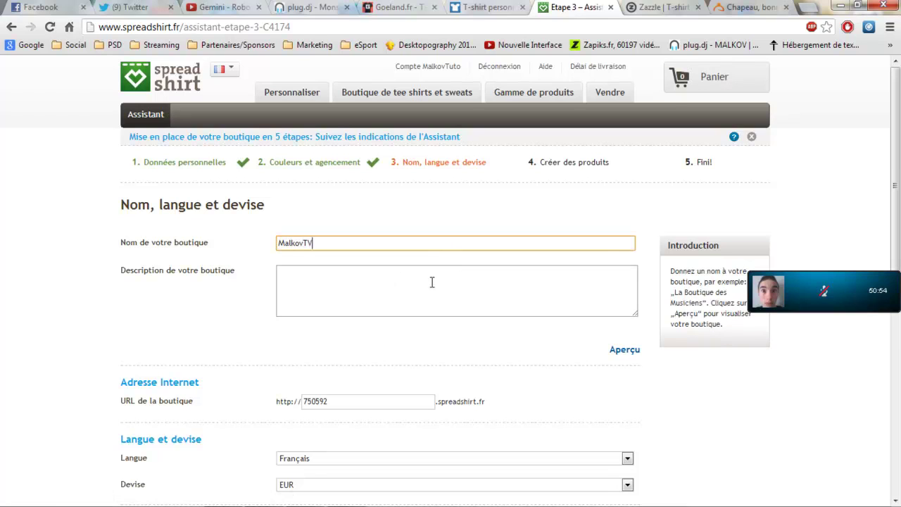
{"action": "scroll", "coordinate": [425, 290], "scroll_direction": "down", "scroll_amount": 3}
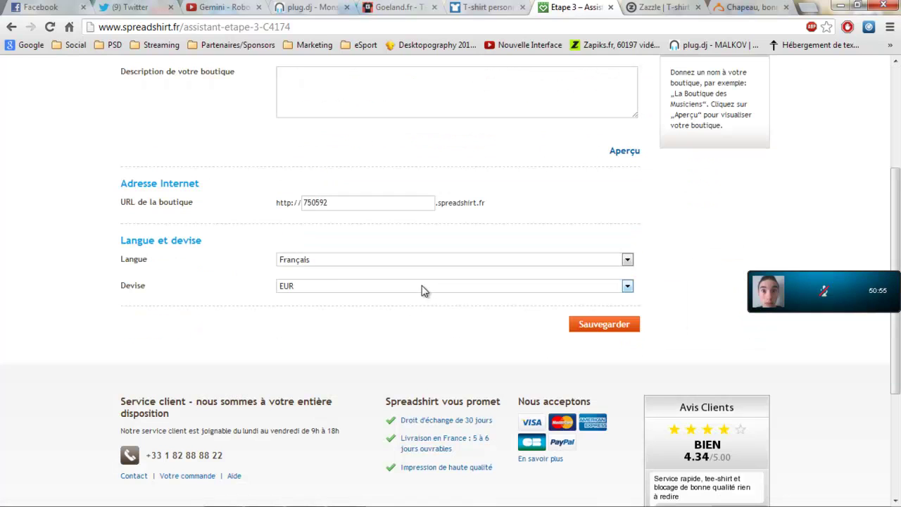
{"action": "double_click", "coordinate": [347, 199]}
{"action": "type", "text": "malkov"}
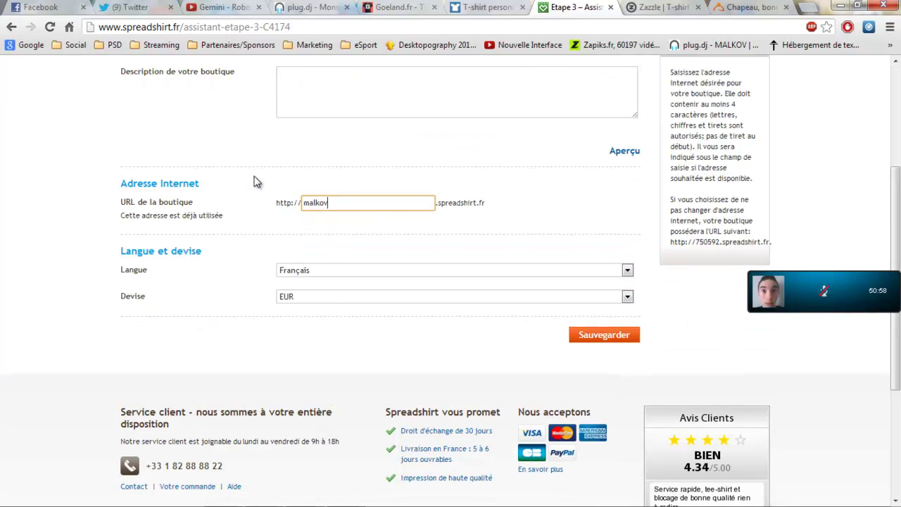
{"action": "type", "text": "tv"}
{"action": "left_click", "coordinate": [612, 337]}
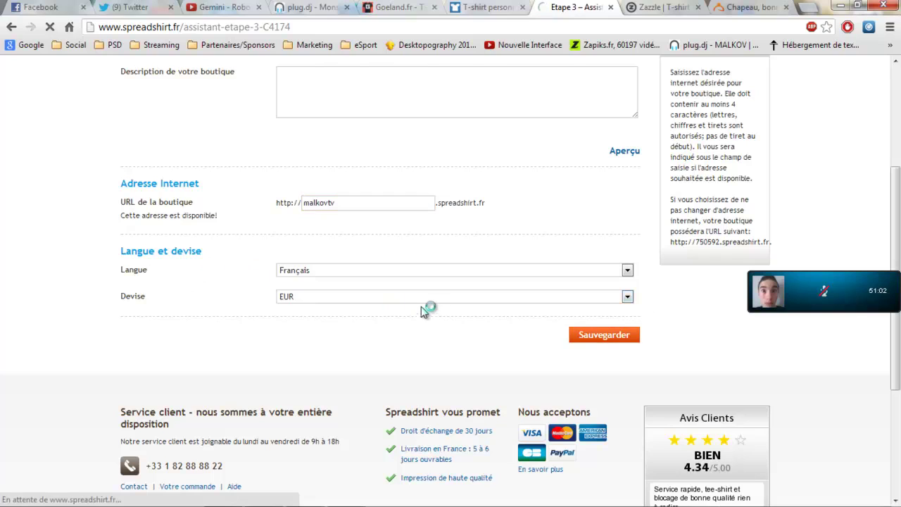
{"action": "left_click", "coordinate": [402, 301]}
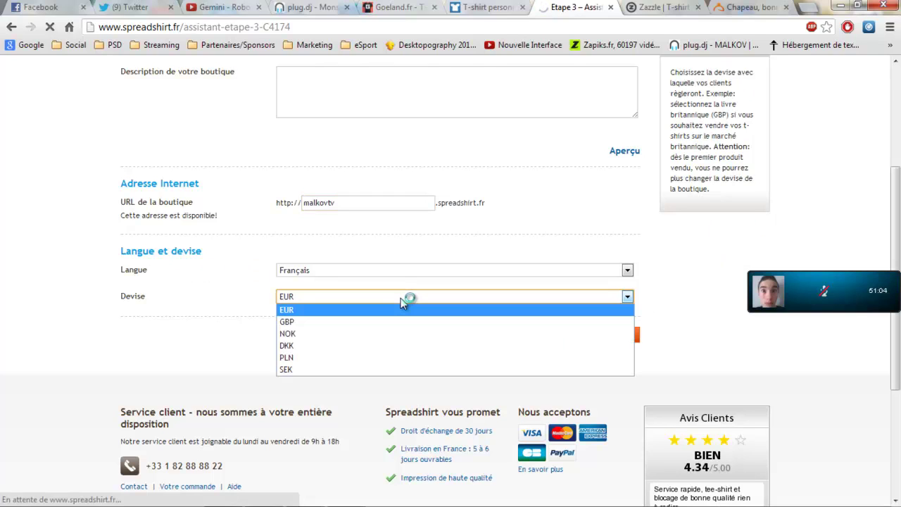
{"action": "left_click", "coordinate": [401, 300]}
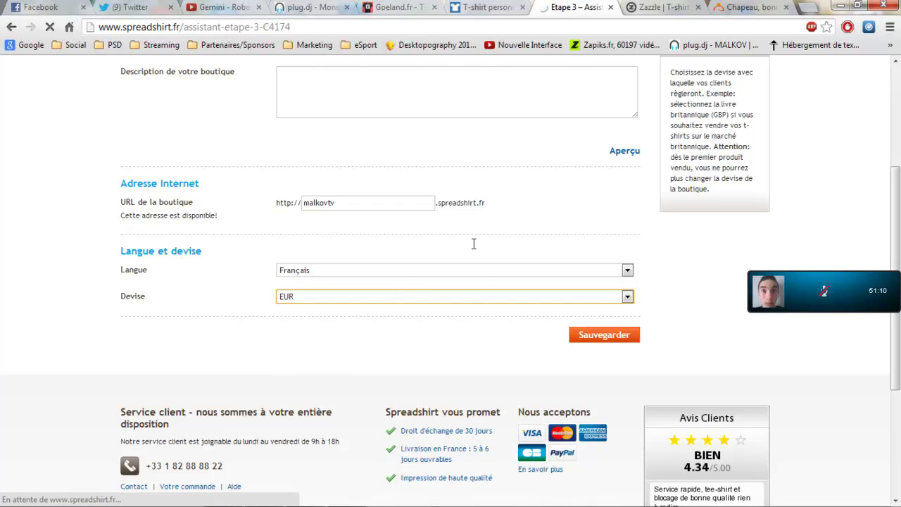
Step: Switch to the Shirtinator site and look over its home page down to the footer and back
{"action": "left_click", "coordinate": [485, 7]}
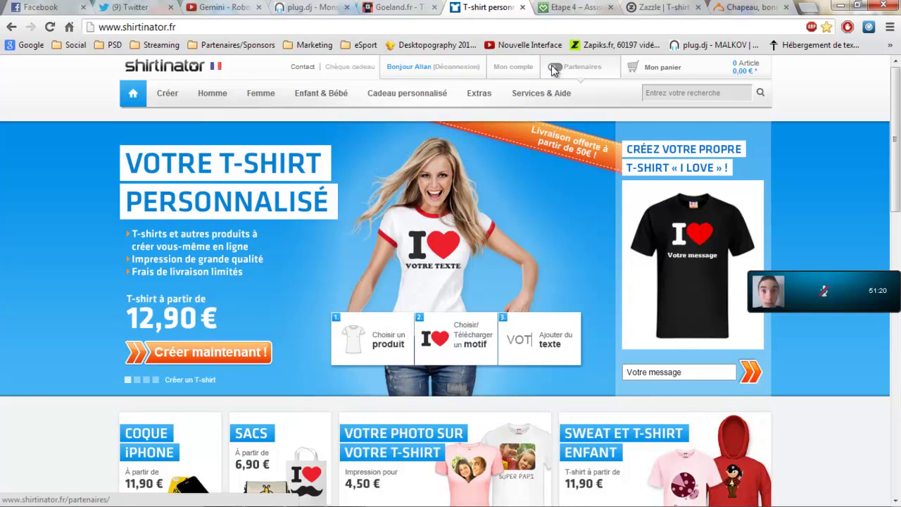
{"action": "scroll", "coordinate": [450, 282], "scroll_direction": "down", "scroll_amount": 15}
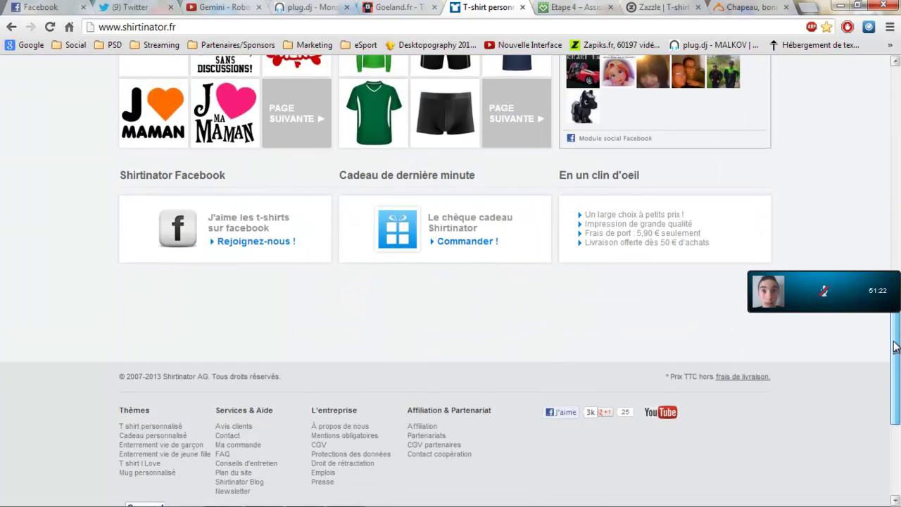
{"action": "scroll", "coordinate": [450, 282], "scroll_direction": "up", "scroll_amount": 2}
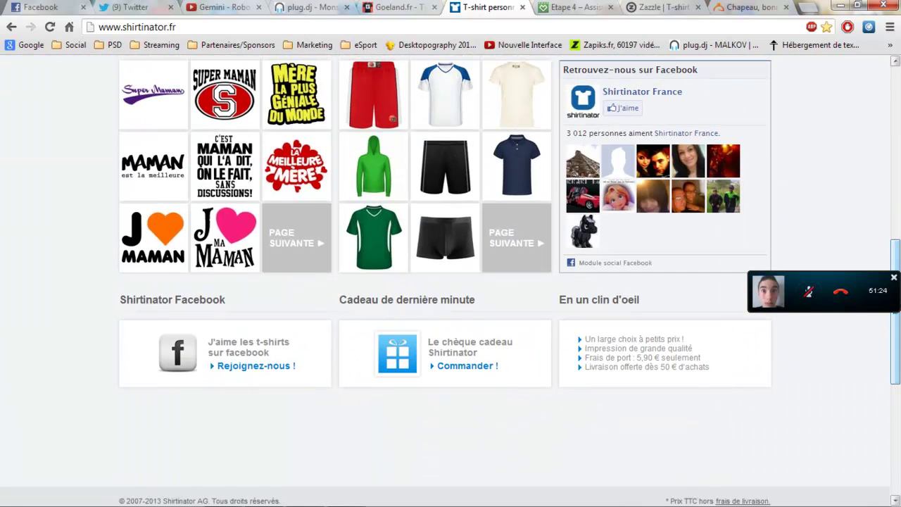
{"action": "left_click_drag", "start_coordinate": [896, 264], "coordinate": [896, 91]}
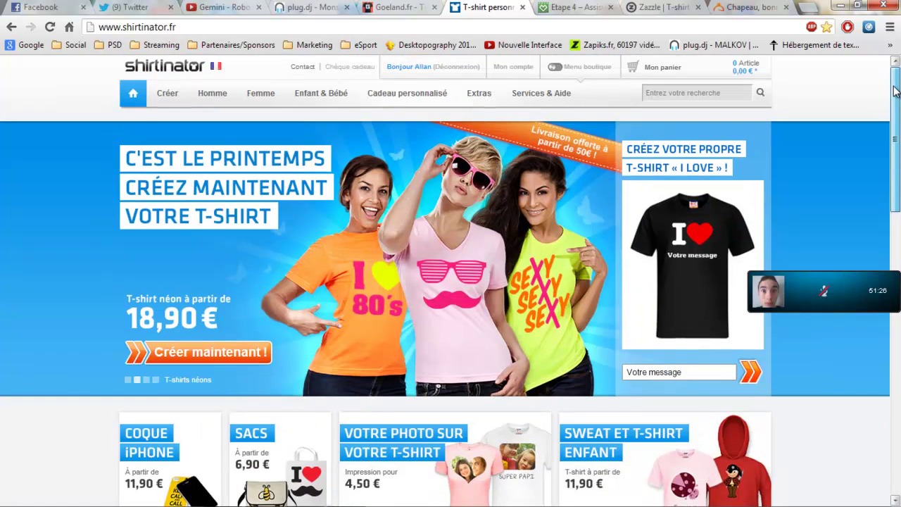
Step: Return to the Spreadshirt assistant and change the T-shirt in the product designer to dark navy
{"action": "left_click", "coordinate": [574, 7]}
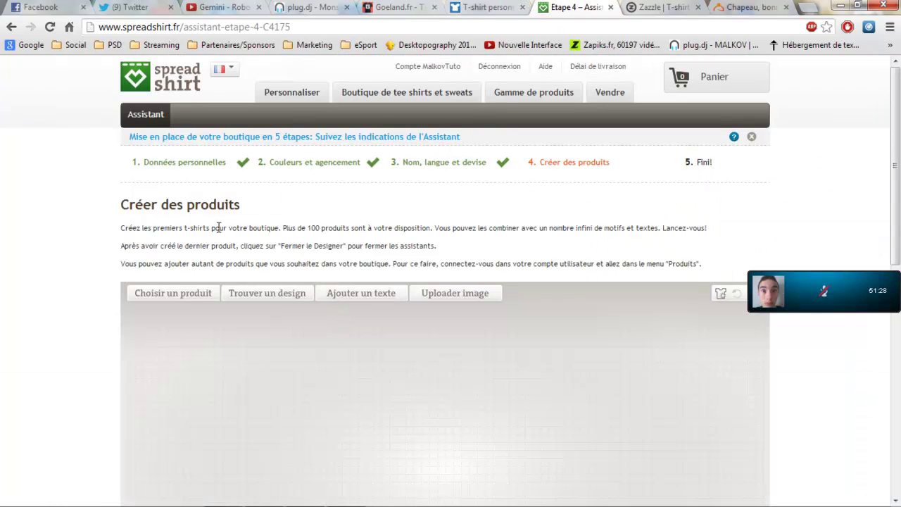
{"action": "scroll", "coordinate": [159, 261], "scroll_direction": "down", "scroll_amount": 3}
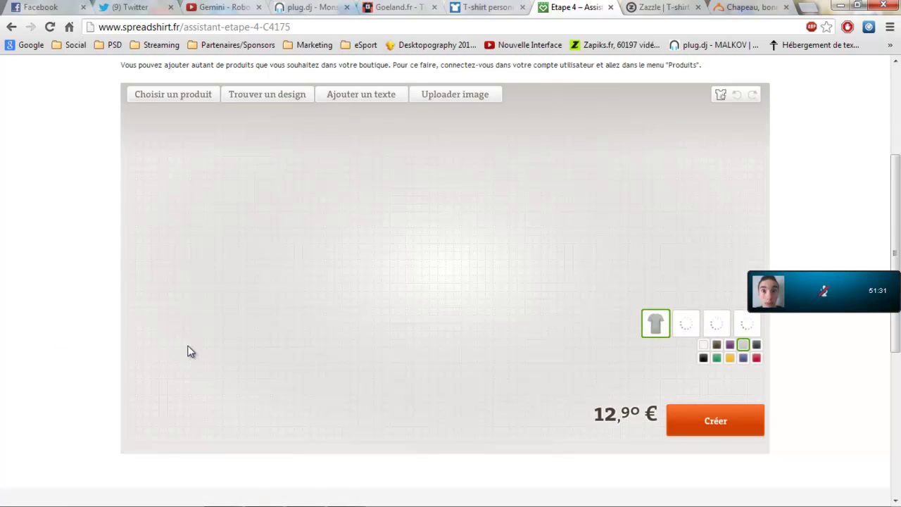
{"action": "left_click", "coordinate": [756, 346]}
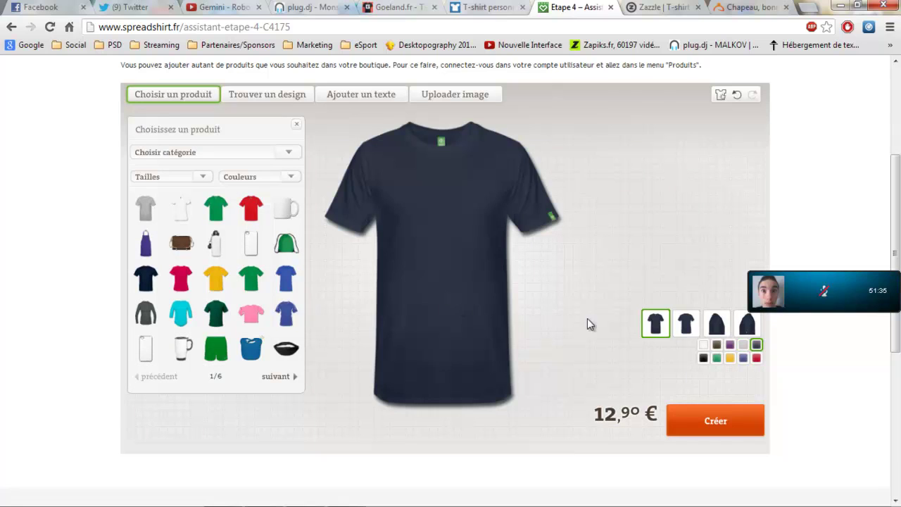
Step: Change the T-shirt colour to black and search the available designs for Malkov
{"action": "left_click", "coordinate": [703, 358]}
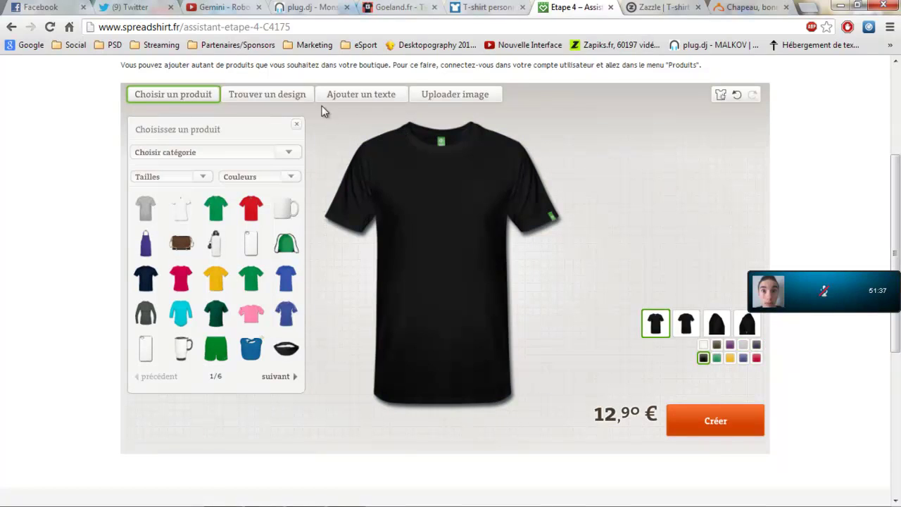
{"action": "left_click", "coordinate": [293, 97]}
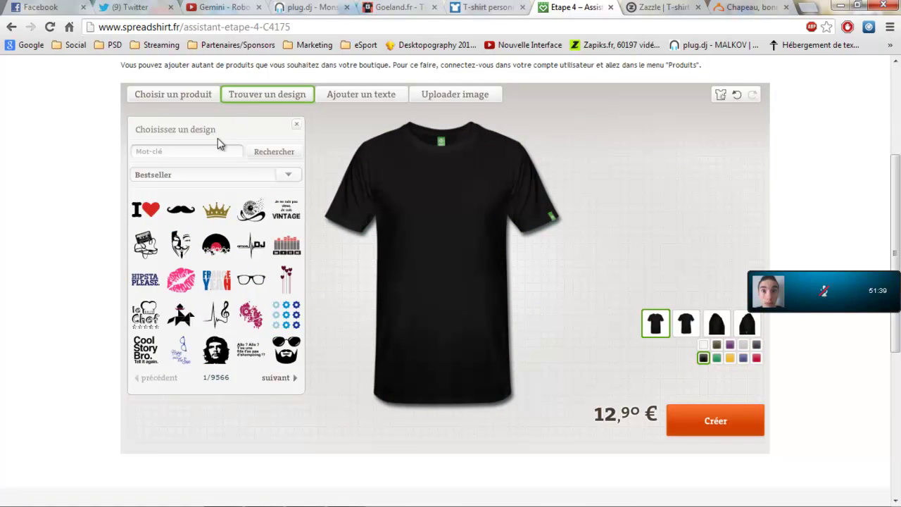
{"action": "left_click", "coordinate": [217, 153]}
{"action": "type", "text": "Malkov"}
{"action": "key", "text": "Return"}
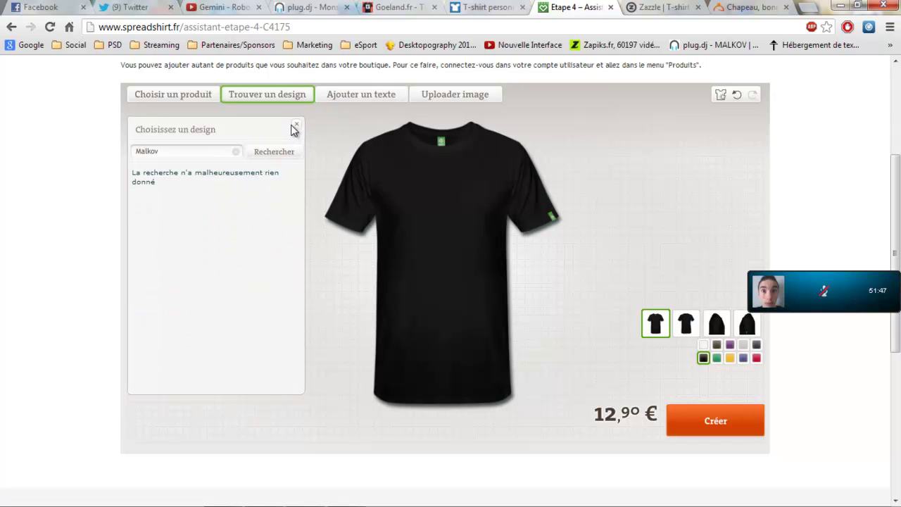
{"action": "left_click", "coordinate": [296, 125]}
Step: Confirm the commercial-use rights and upload the malcov couleur1000 logo image onto the front of the T-shirt
{"action": "left_click", "coordinate": [452, 94]}
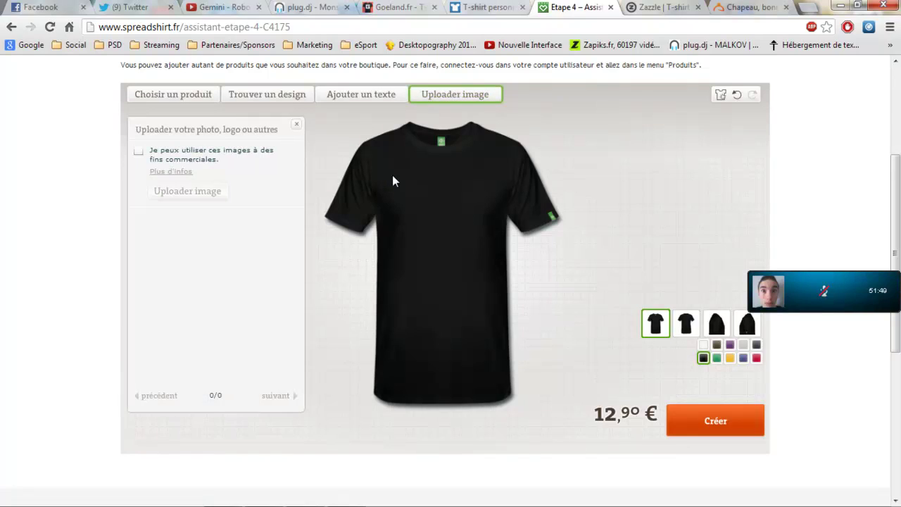
{"action": "left_click", "coordinate": [139, 151]}
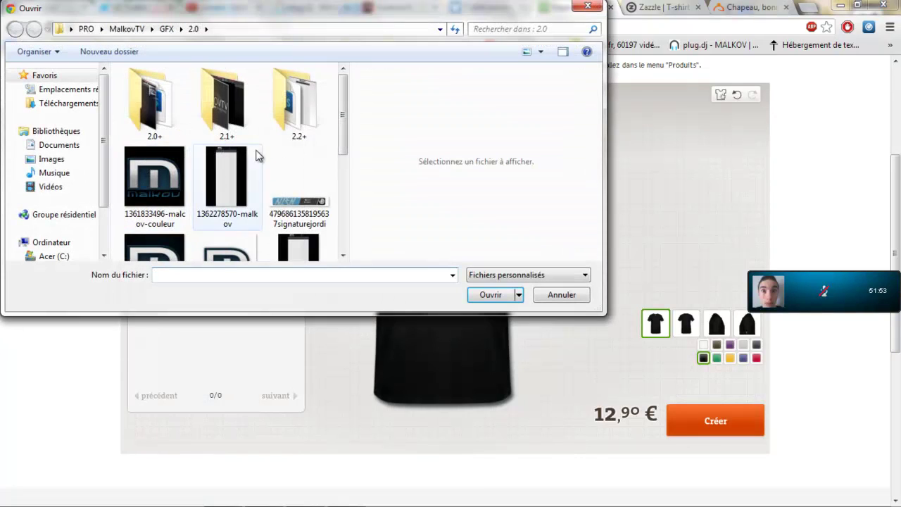
{"action": "scroll", "coordinate": [356, 151], "scroll_direction": "down", "scroll_amount": 2}
{"action": "left_click", "coordinate": [227, 169]}
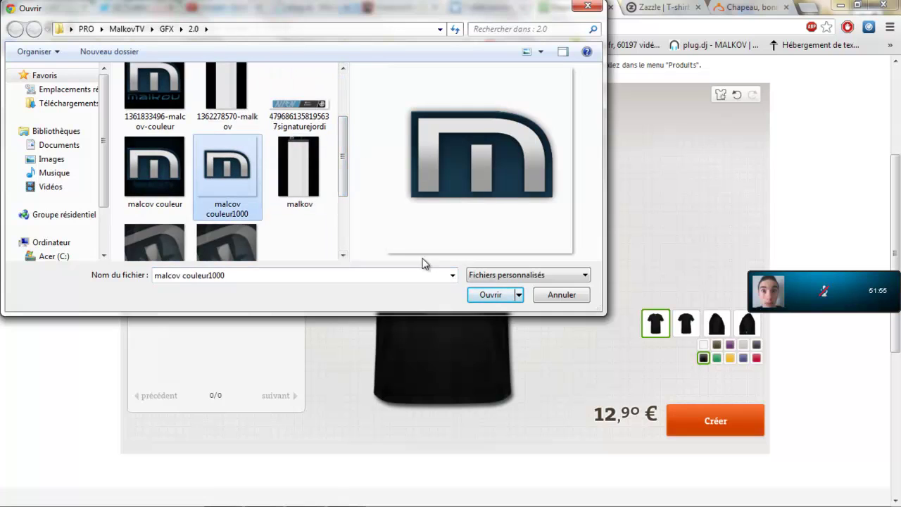
{"action": "left_click", "coordinate": [483, 296]}
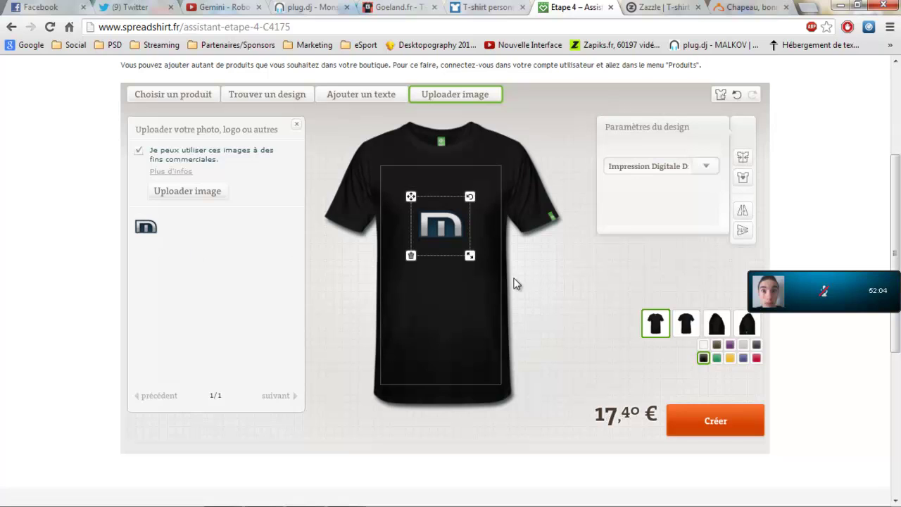
Step: Enlarge the logo to about the width of the print area and tilt it clockwise
{"action": "left_click_drag", "start_coordinate": [470, 256], "coordinate": [503, 268]}
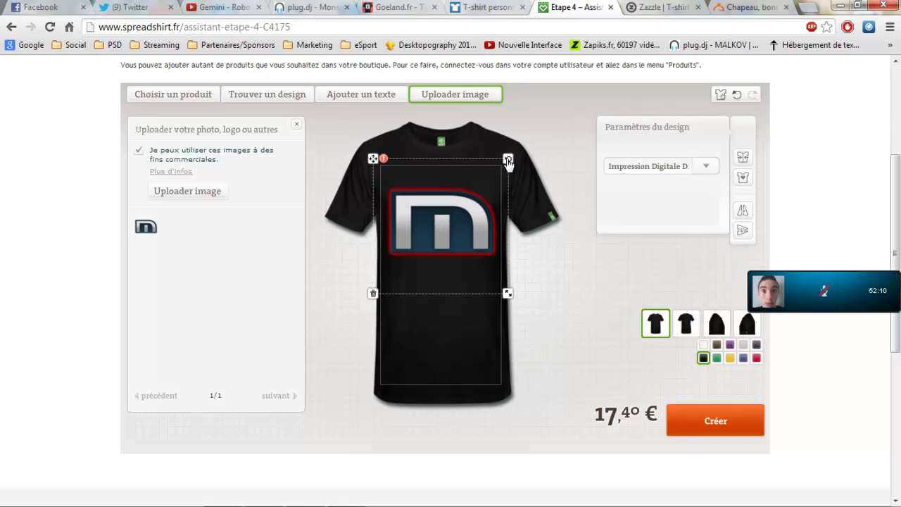
{"action": "left_click_drag", "start_coordinate": [507, 159], "coordinate": [475, 224]}
{"action": "left_click_drag", "start_coordinate": [473, 316], "coordinate": [469, 306]}
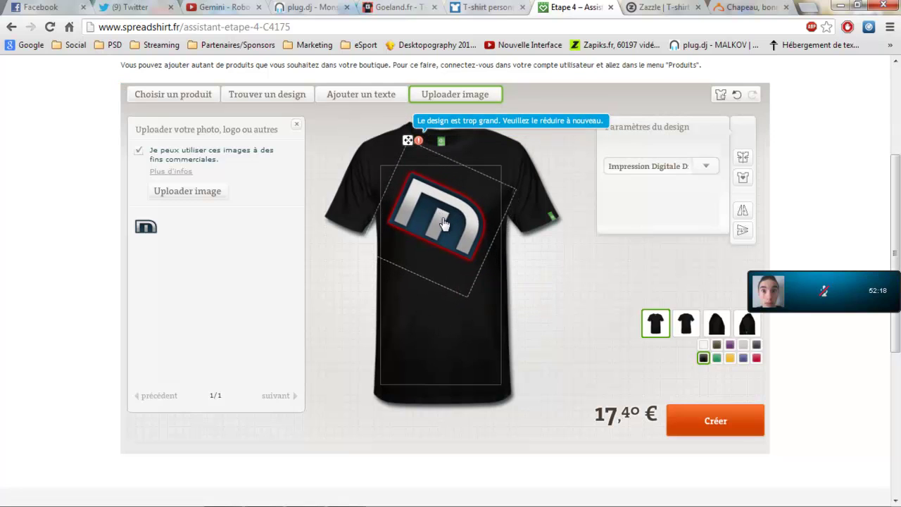
{"action": "left_click", "coordinate": [346, 300]}
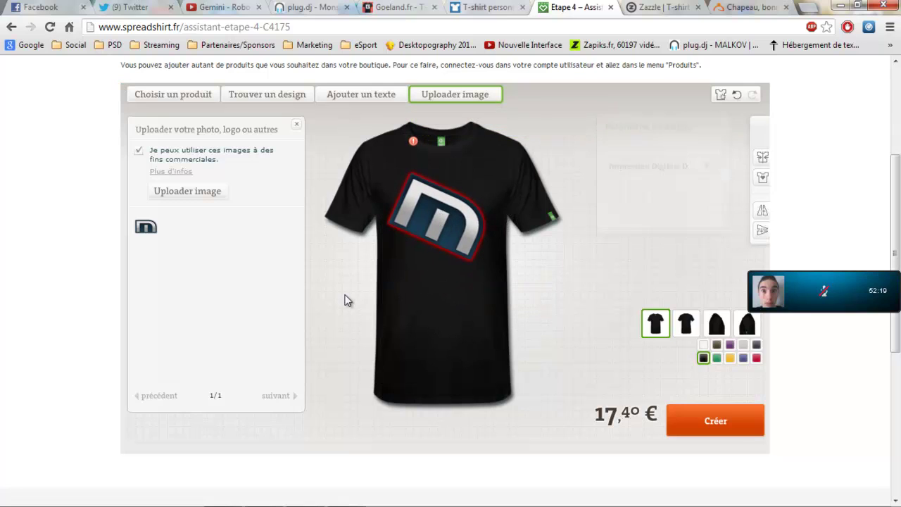
Step: Shrink the tilted logo and place it small on the upper chest, beside the sleeve with the green tag
{"action": "left_click", "coordinate": [450, 224]}
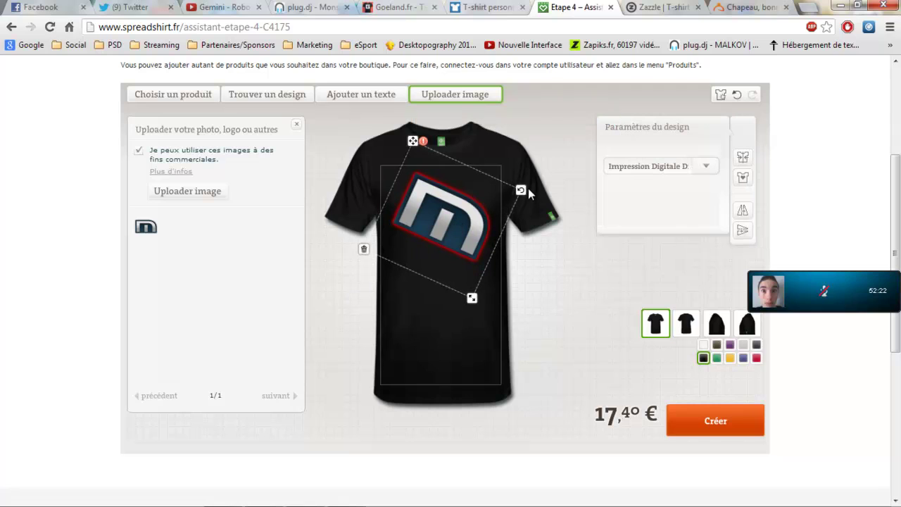
{"action": "left_click_drag", "start_coordinate": [473, 302], "coordinate": [471, 192]}
{"action": "left_click", "coordinate": [448, 281]}
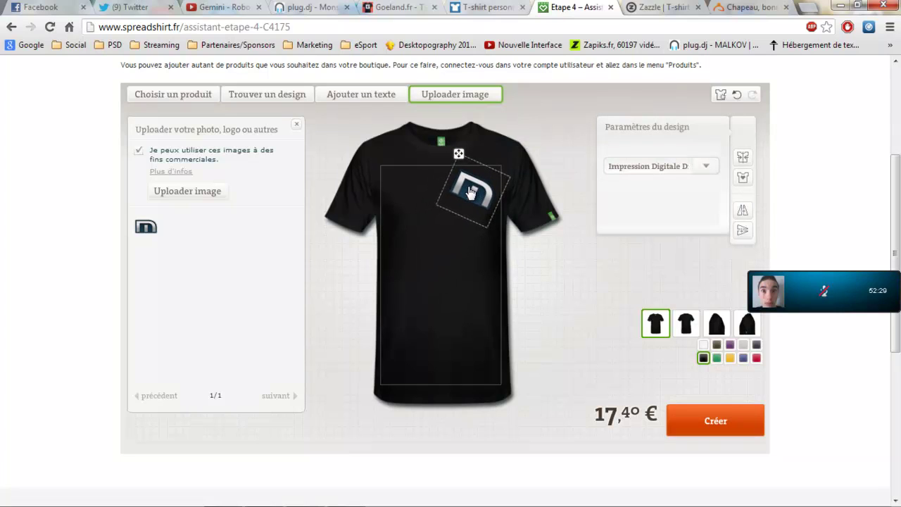
{"action": "left_click", "coordinate": [439, 254]}
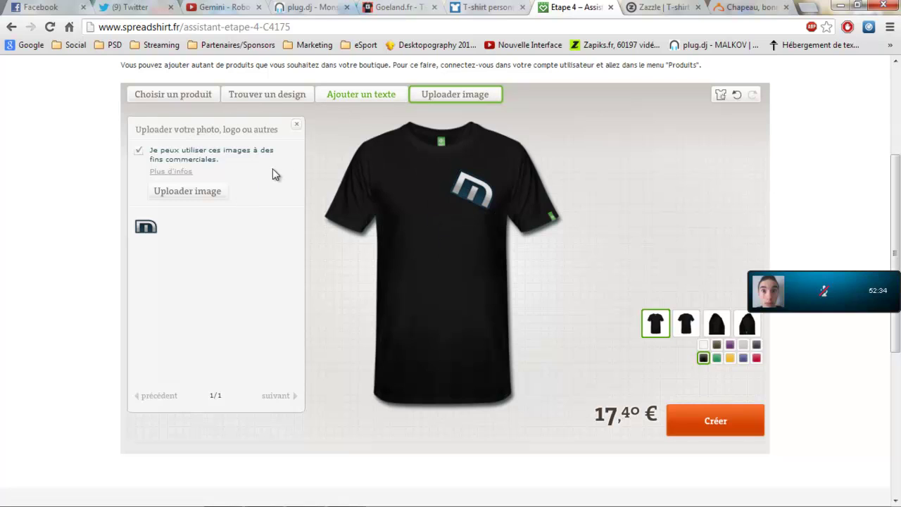
Step: Add the text MALKOV TV to the upper back of the T-shirt instead of the front
{"action": "left_click", "coordinate": [371, 95]}
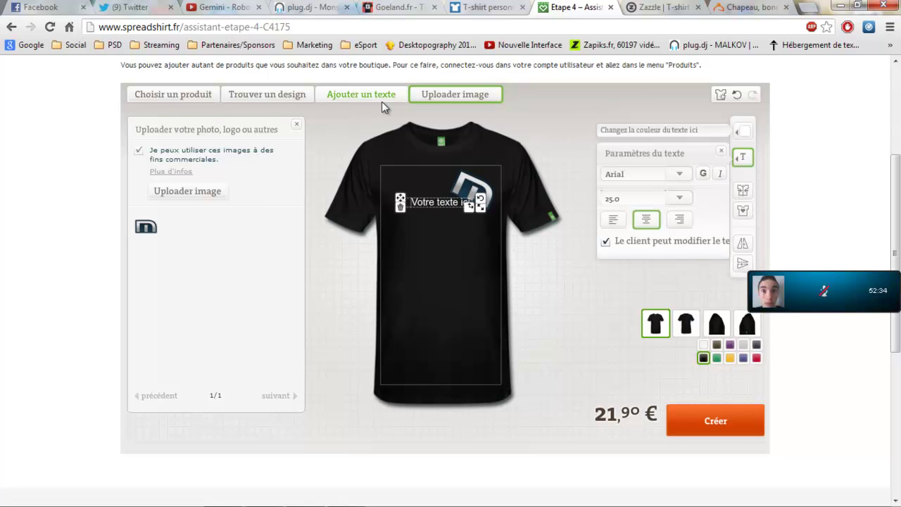
{"action": "left_click", "coordinate": [400, 205]}
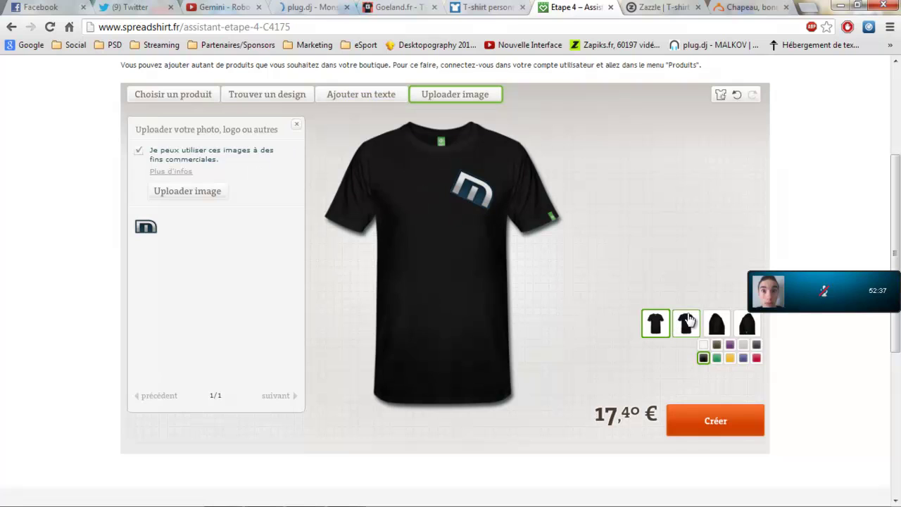
{"action": "left_click", "coordinate": [687, 322]}
{"action": "left_click", "coordinate": [334, 95]}
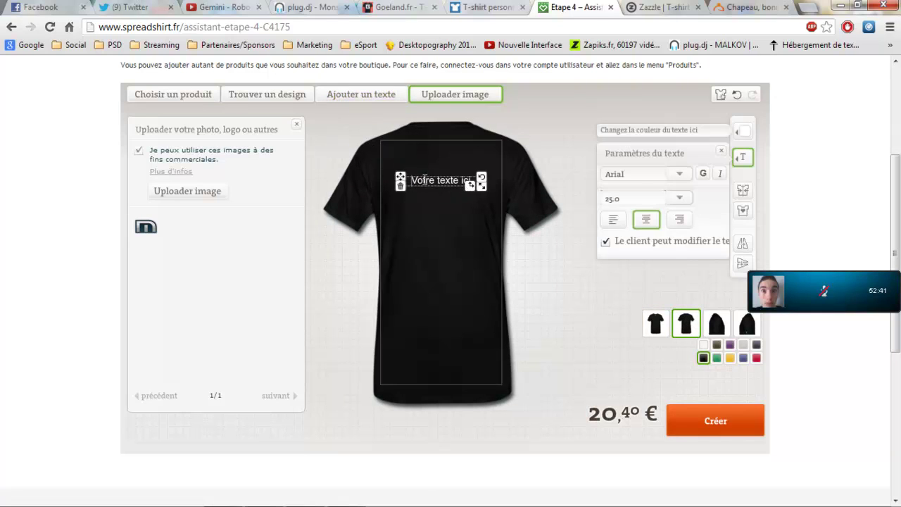
{"action": "left_click_drag", "start_coordinate": [425, 180], "coordinate": [493, 181]}
{"action": "type", "text": "MALKOV TV"}
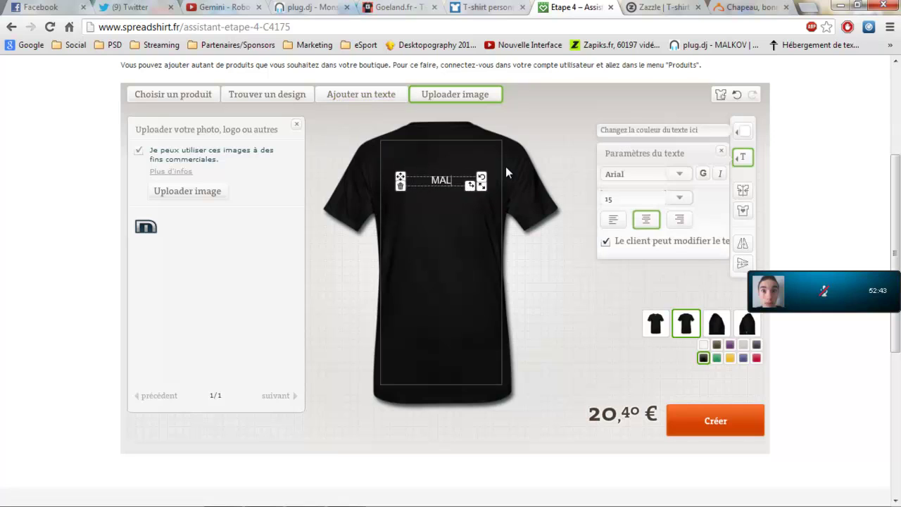
{"action": "left_click", "coordinate": [438, 226]}
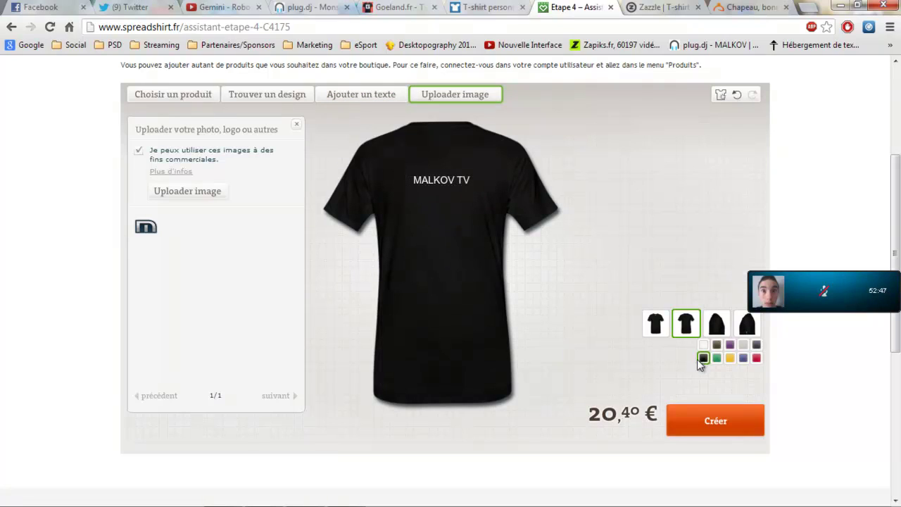
Step: Return to the T-shirt's front view, create the product and close the designer
{"action": "left_click", "coordinate": [662, 329]}
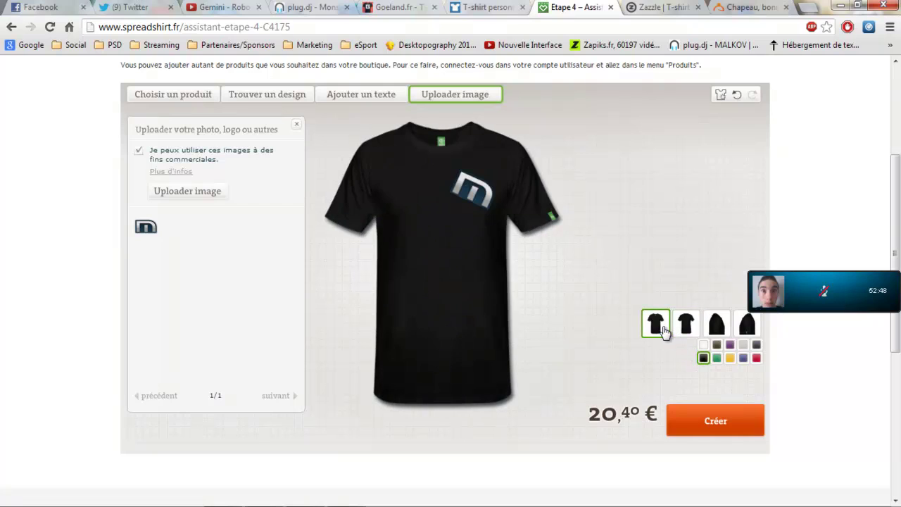
{"action": "left_click", "coordinate": [688, 423]}
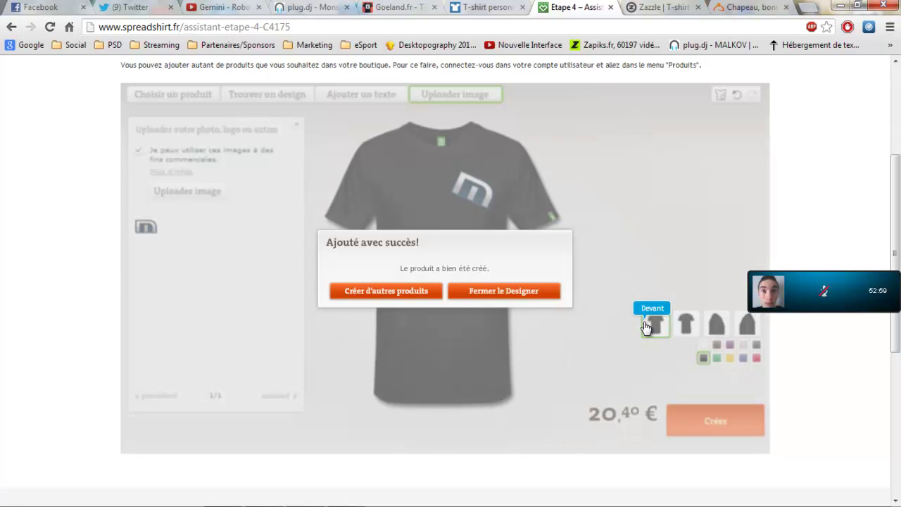
{"action": "left_click", "coordinate": [507, 291]}
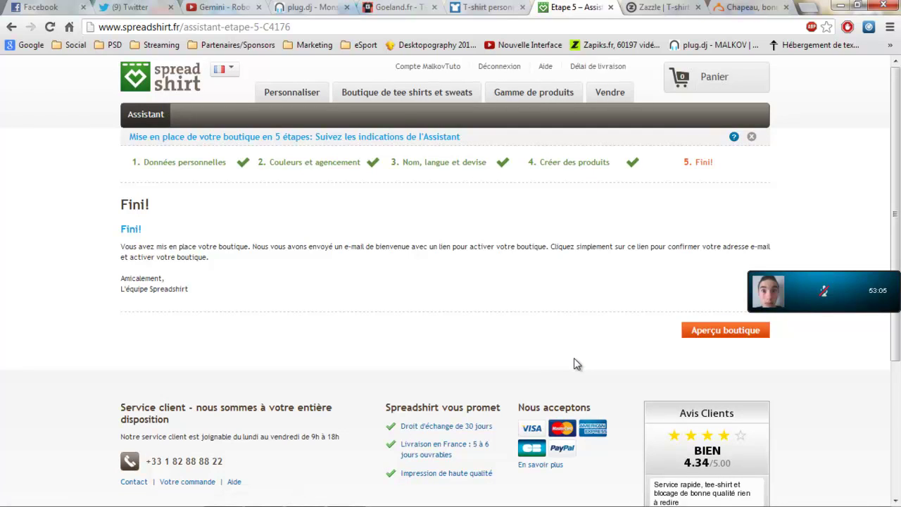
Step: Open the boutique preview from the finished assistant and look over the malkovtv general overview page
{"action": "left_click", "coordinate": [685, 331]}
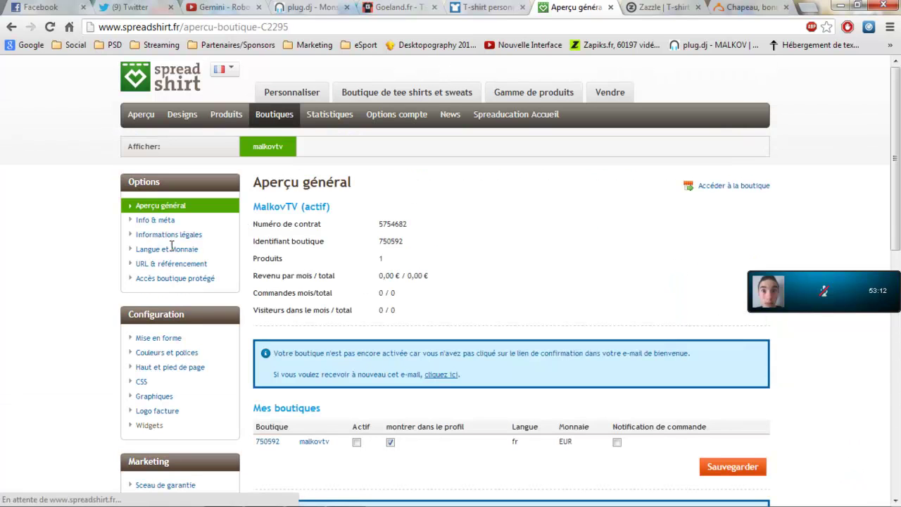
{"action": "scroll", "coordinate": [458, 282], "scroll_direction": "down", "scroll_amount": 4}
{"action": "scroll", "coordinate": [428, 293], "scroll_direction": "up", "scroll_amount": 4}
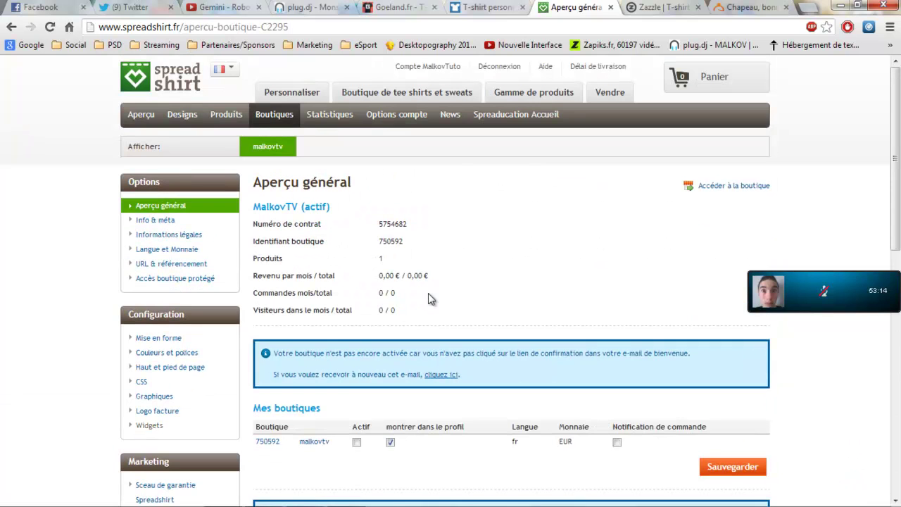
{"action": "left_click", "coordinate": [180, 205]}
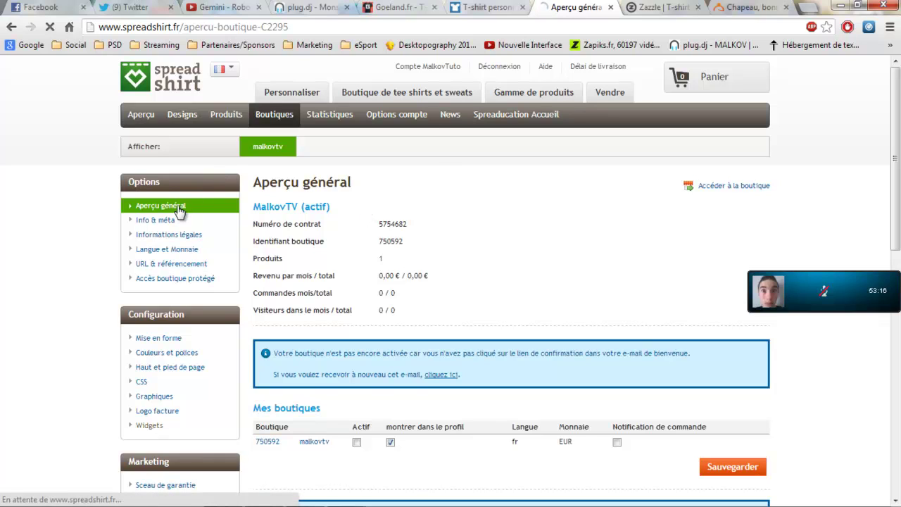
{"action": "mouse_move", "coordinate": [443, 104]}
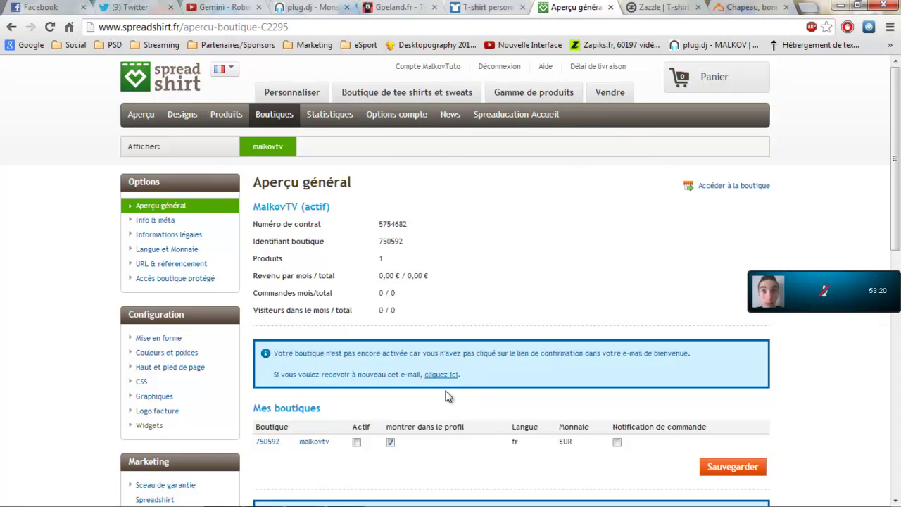
{"action": "scroll", "coordinate": [446, 395], "scroll_direction": "down", "scroll_amount": 5}
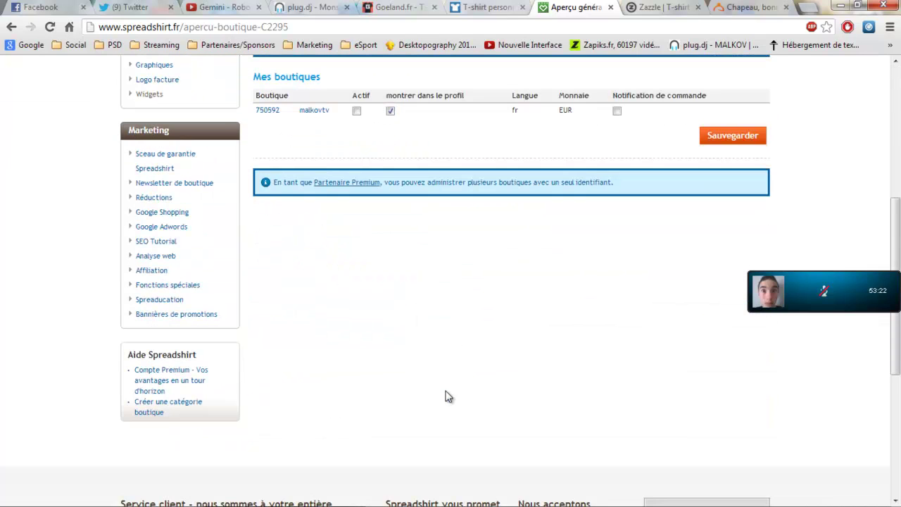
{"action": "scroll", "coordinate": [443, 398], "scroll_direction": "up", "scroll_amount": 4}
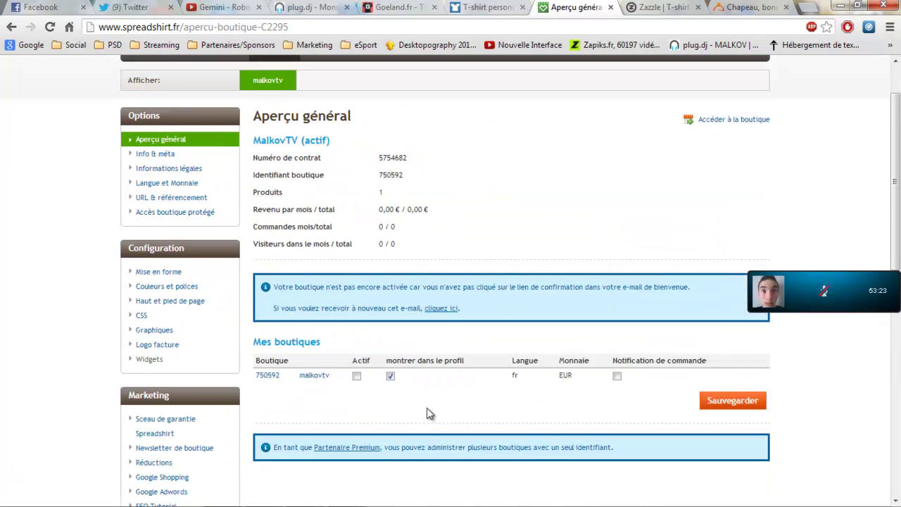
Step: Open the Premium partner page and review its advantages and subscription options
{"action": "left_click", "coordinate": [360, 449]}
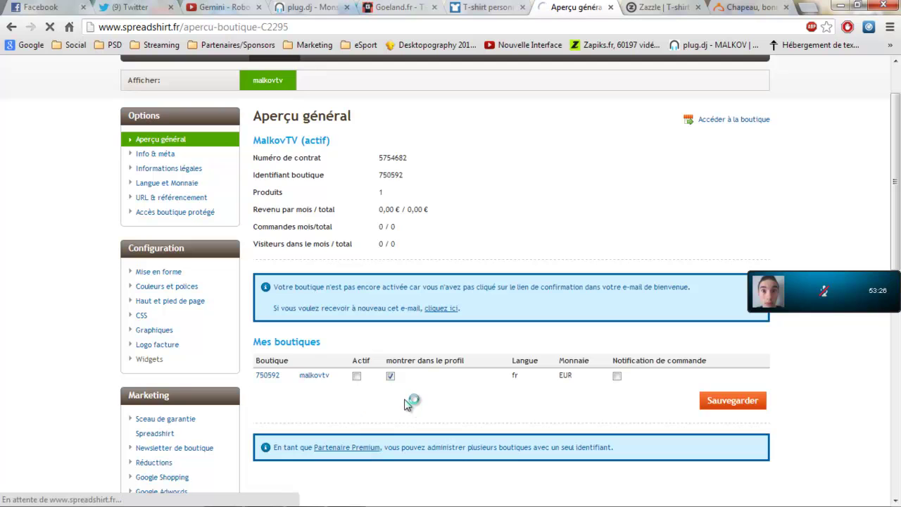
{"action": "scroll", "coordinate": [405, 400], "scroll_direction": "down", "scroll_amount": 3}
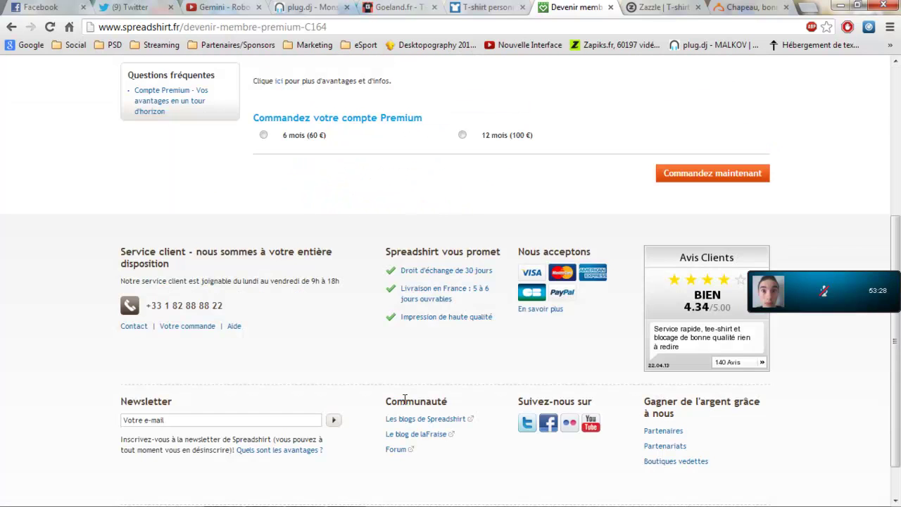
{"action": "scroll", "coordinate": [405, 400], "scroll_direction": "up", "scroll_amount": 4}
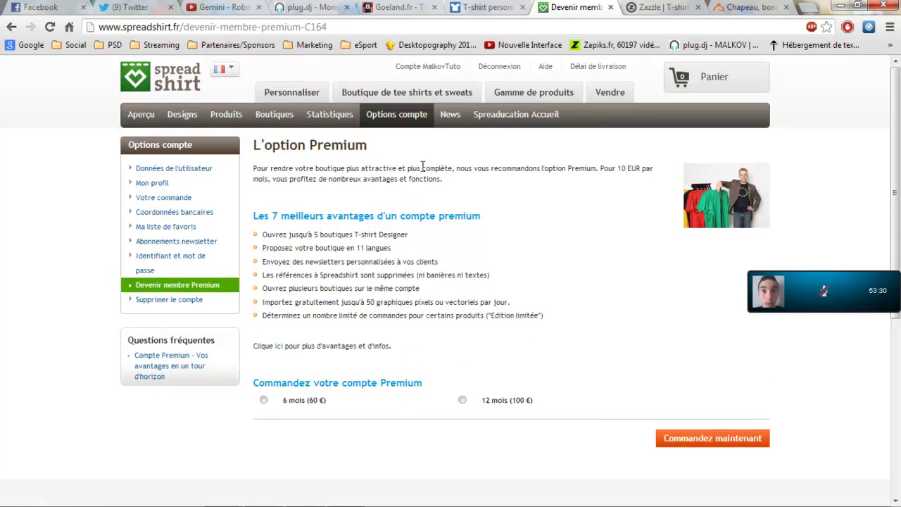
Step: Look over the account overview page and open the product designer to create a new product for malkovtv
{"action": "left_click", "coordinate": [425, 68]}
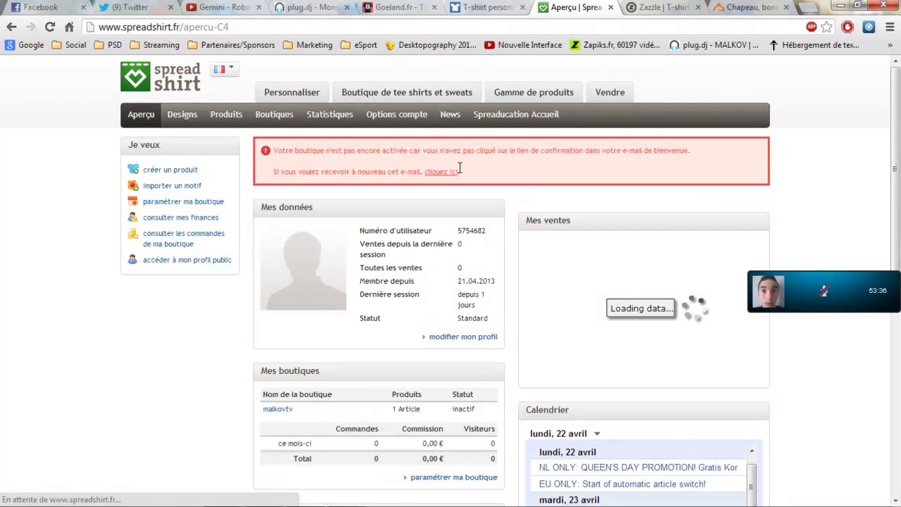
{"action": "scroll", "coordinate": [376, 354], "scroll_direction": "down", "scroll_amount": 1}
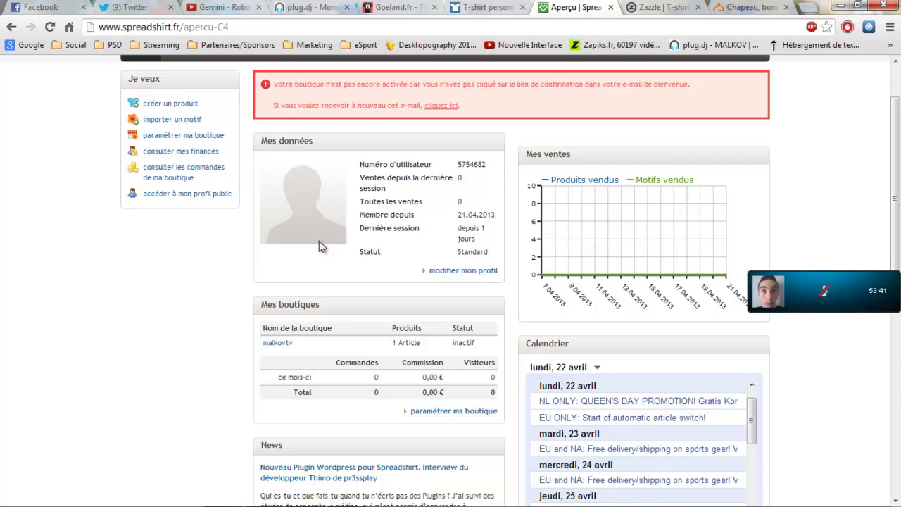
{"action": "scroll", "coordinate": [181, 423], "scroll_direction": "down", "scroll_amount": 3}
{"action": "scroll", "coordinate": [177, 413], "scroll_direction": "up", "scroll_amount": 4}
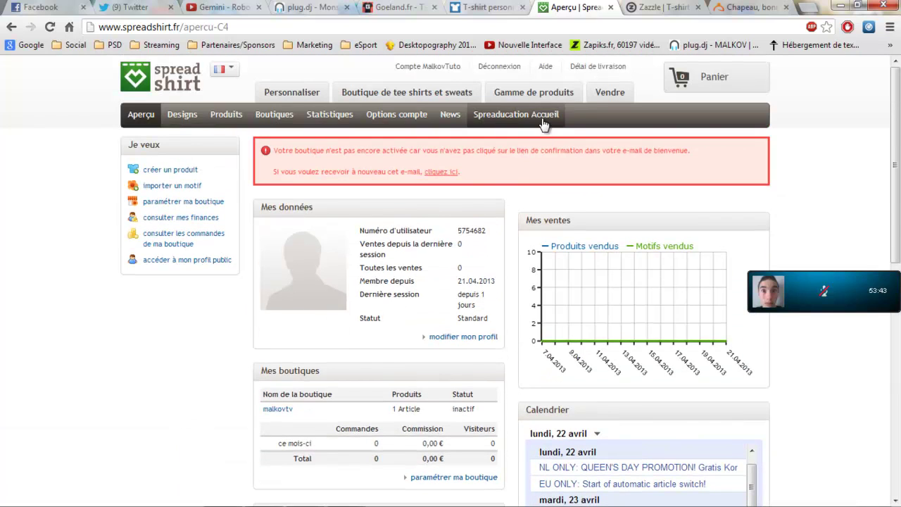
{"action": "left_click", "coordinate": [176, 175]}
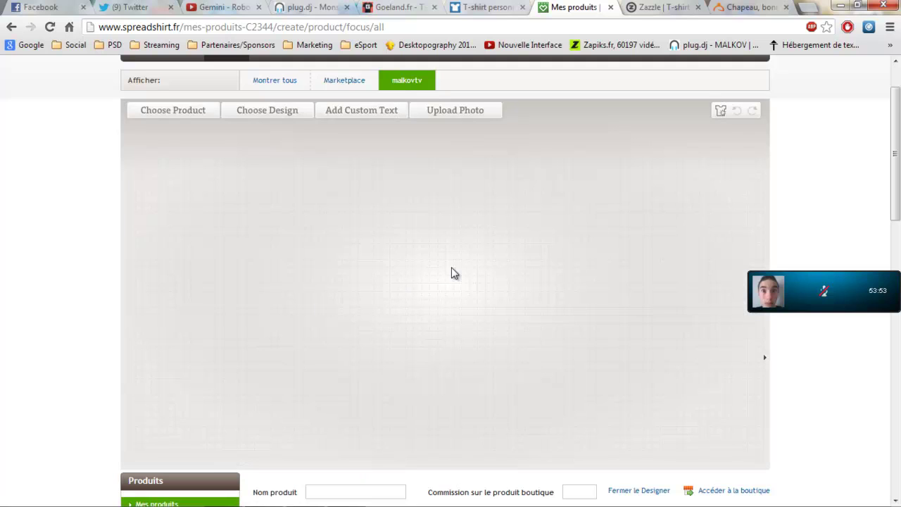
{"action": "scroll", "coordinate": [450, 270], "scroll_direction": "up", "scroll_amount": 1}
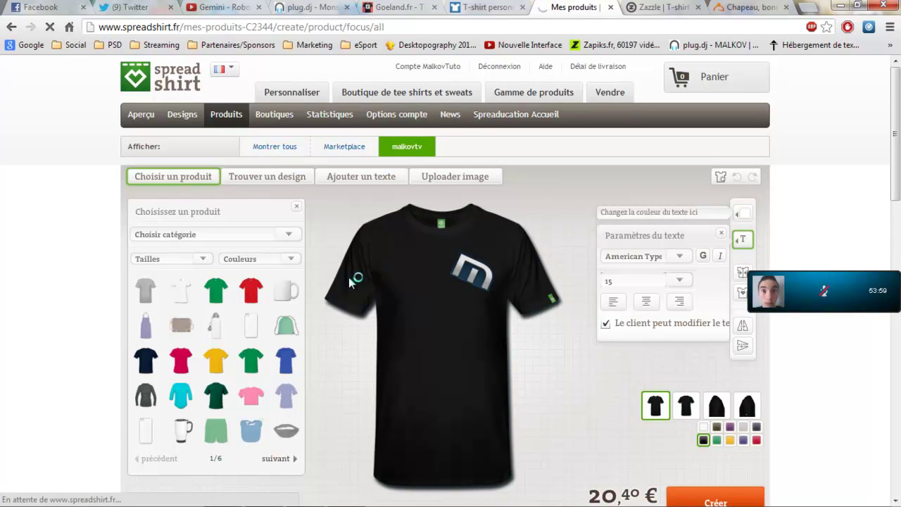
Step: Upload the malcov couleur1000 image as a new design, choosing 3 colours for vector graphics and confirming the rights statement
{"action": "left_click", "coordinate": [433, 71]}
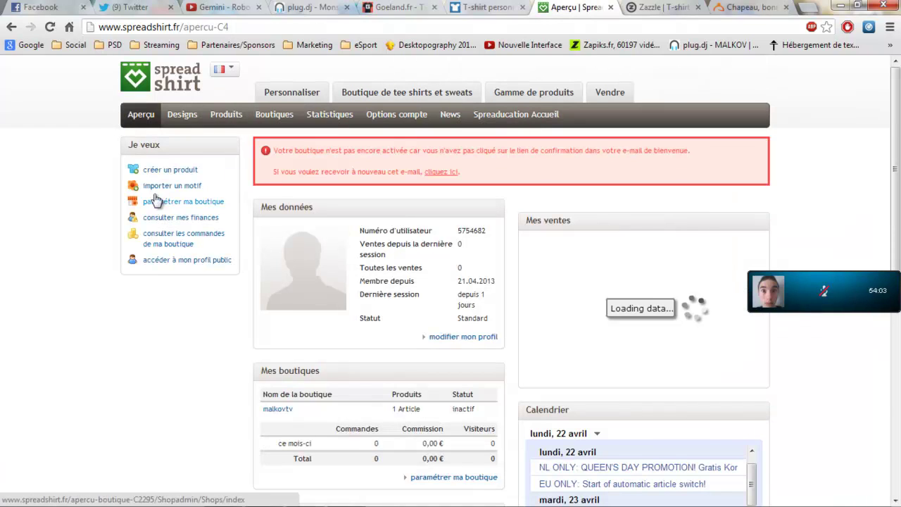
{"action": "left_click", "coordinate": [183, 203]}
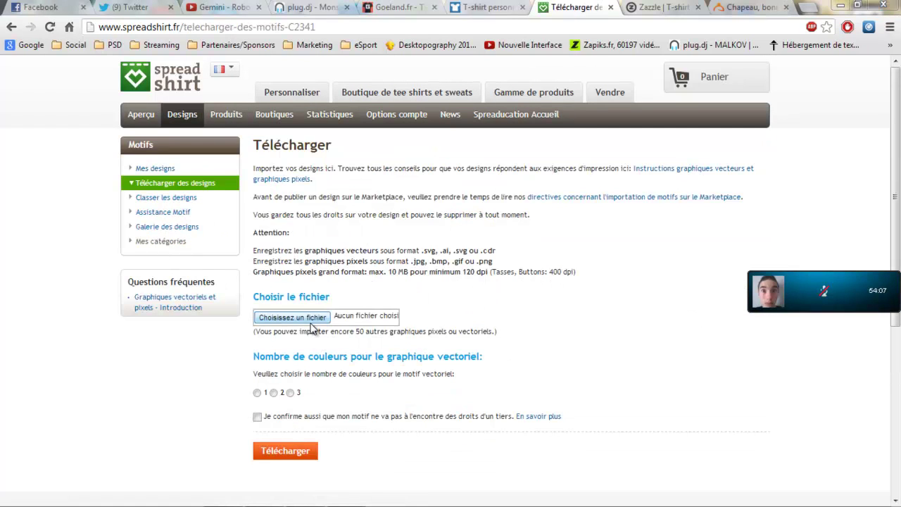
{"action": "left_click", "coordinate": [310, 318]}
{"action": "left_click", "coordinate": [233, 234]}
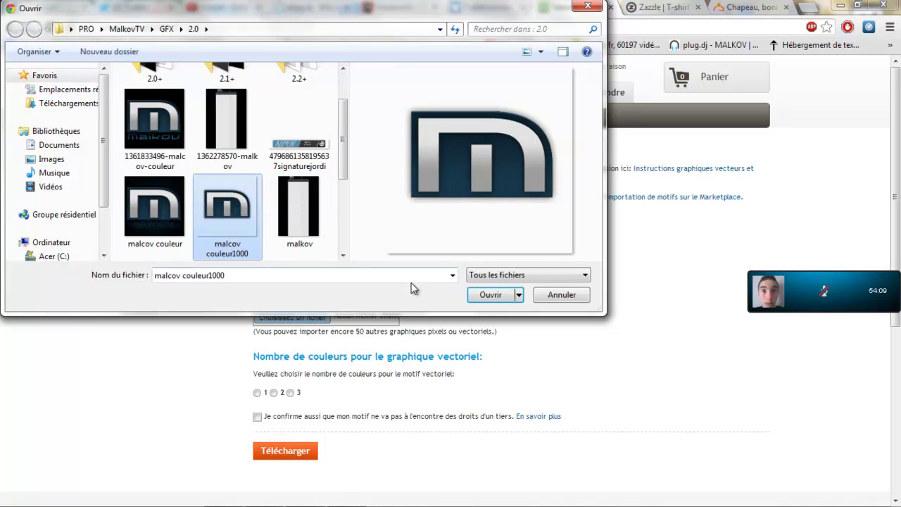
{"action": "left_click", "coordinate": [479, 295]}
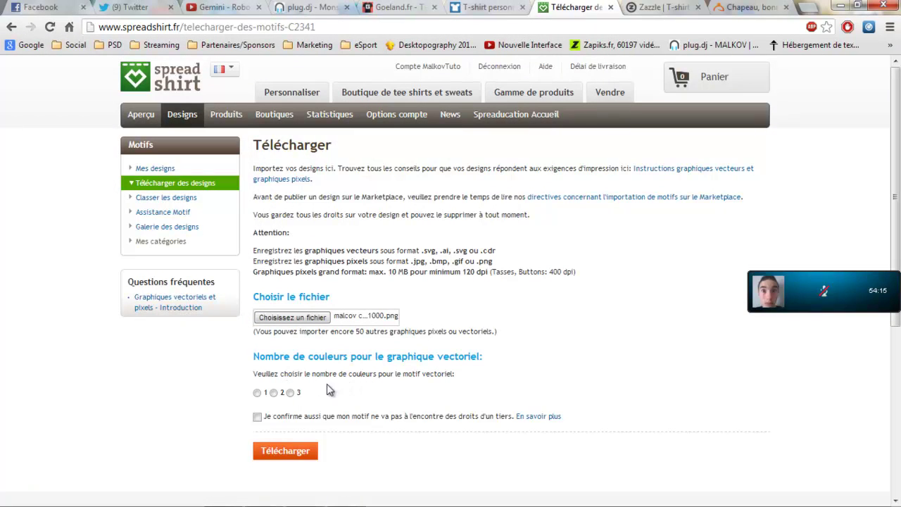
{"action": "left_click", "coordinate": [290, 392]}
{"action": "left_click", "coordinate": [283, 450]}
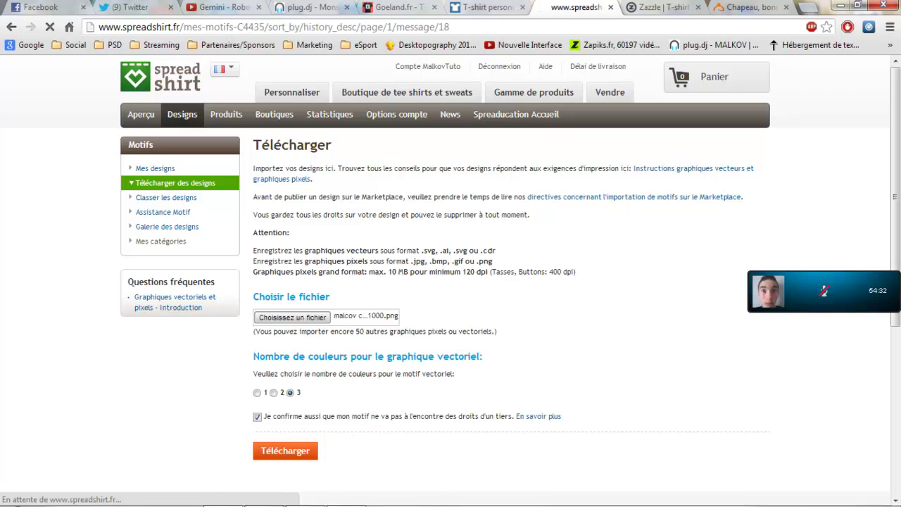
Step: Try to set the commission on the newly uploaded malcov_couleur1000 design to 1,00 €
{"action": "scroll", "coordinate": [405, 275], "scroll_direction": "down", "scroll_amount": 2}
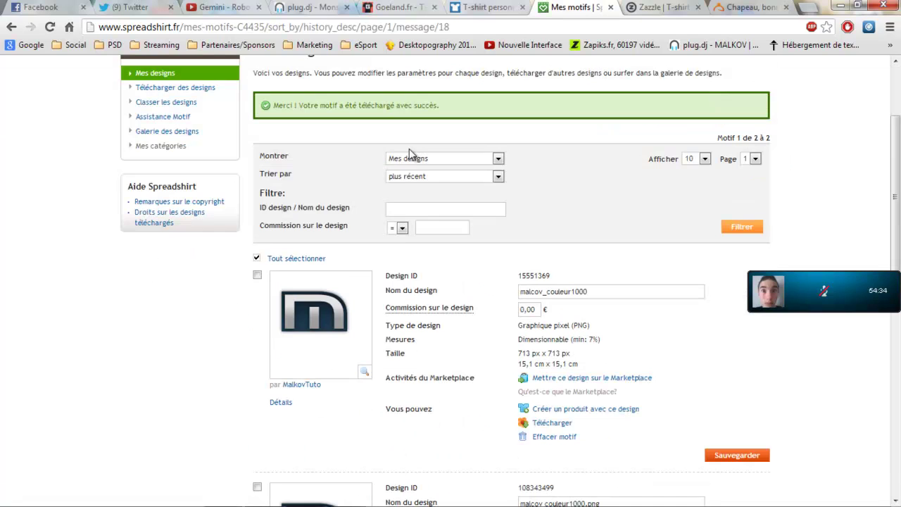
{"action": "scroll", "coordinate": [447, 153], "scroll_direction": "down", "scroll_amount": 3}
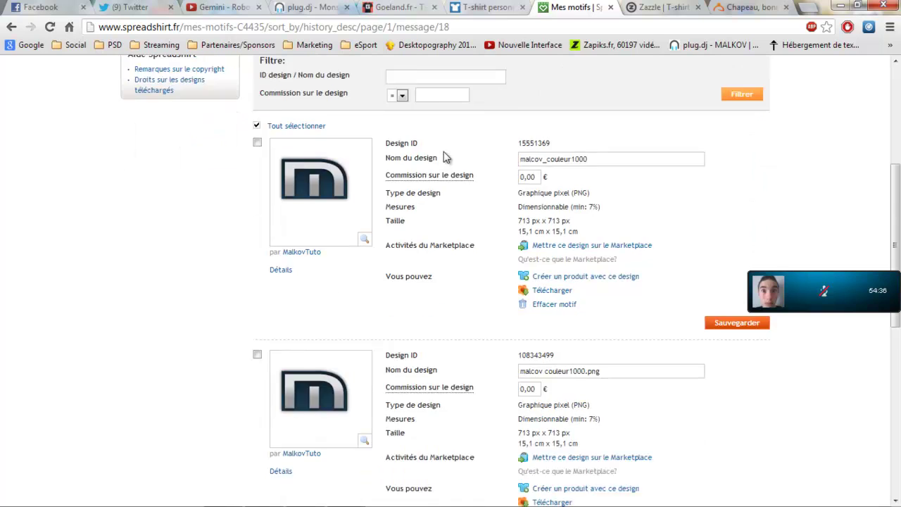
{"action": "scroll", "coordinate": [453, 266], "scroll_direction": "up", "scroll_amount": 2}
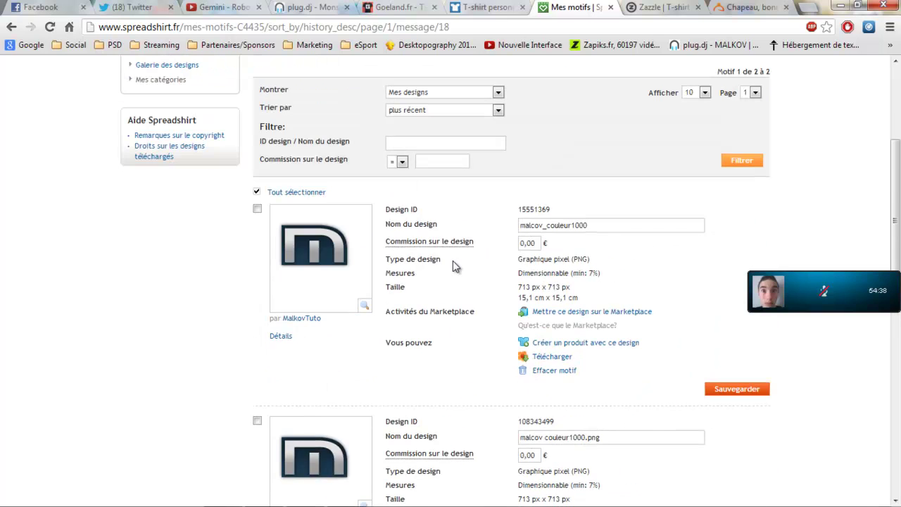
{"action": "scroll", "coordinate": [453, 275], "scroll_direction": "down", "scroll_amount": 2}
{"action": "scroll", "coordinate": [455, 284], "scroll_direction": "down", "scroll_amount": 1}
{"action": "scroll", "coordinate": [389, 337], "scroll_direction": "up", "scroll_amount": 2}
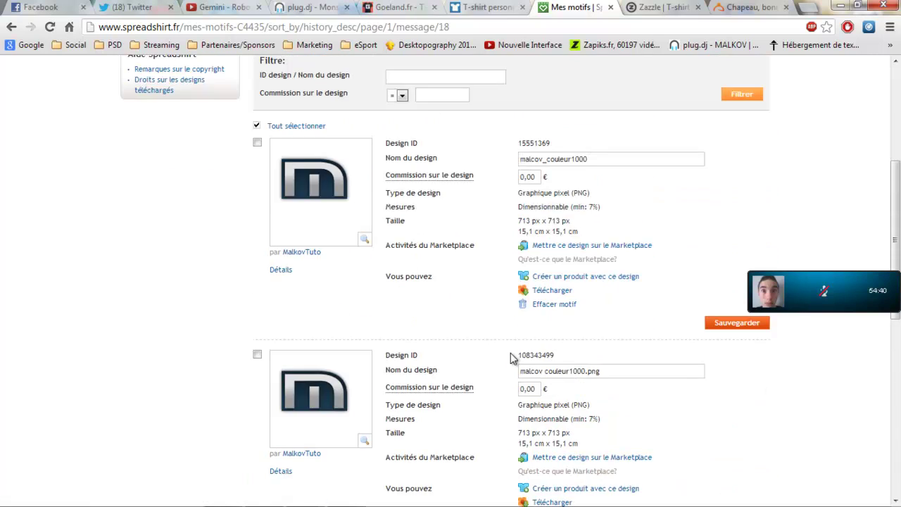
{"action": "left_click", "coordinate": [525, 176]}
{"action": "left_click_drag", "start_coordinate": [520, 176], "coordinate": [464, 221]}
{"action": "type", "text": "1"}
{"action": "left_click", "coordinate": [470, 215]}
{"action": "left_click_drag", "start_coordinate": [526, 176], "coordinate": [516, 177]}
{"action": "left_click", "coordinate": [502, 182]}
{"action": "left_click", "coordinate": [492, 212]}
Step: Open the Marketplace form for the malcov_couleur1000 design and set its category to Geek with subcategory Gaming
{"action": "left_click", "coordinate": [580, 250]}
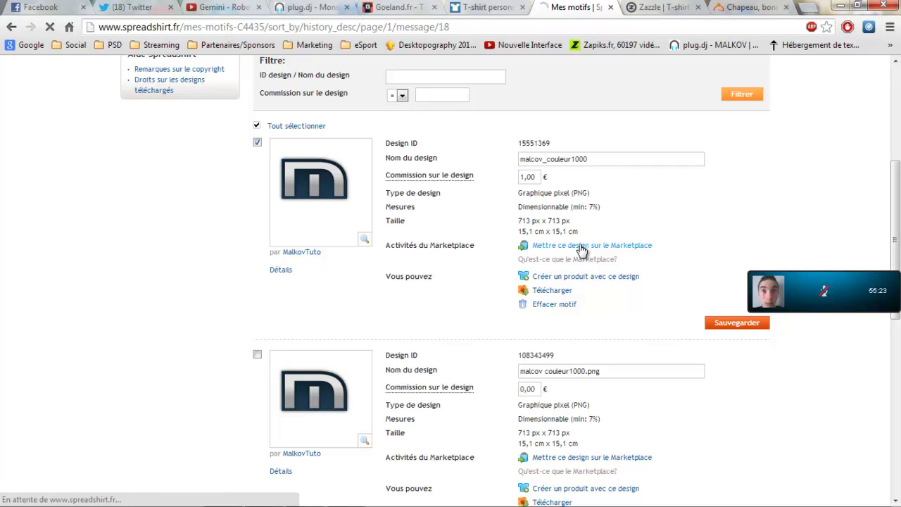
{"action": "scroll", "coordinate": [499, 261], "scroll_direction": "down", "scroll_amount": 3}
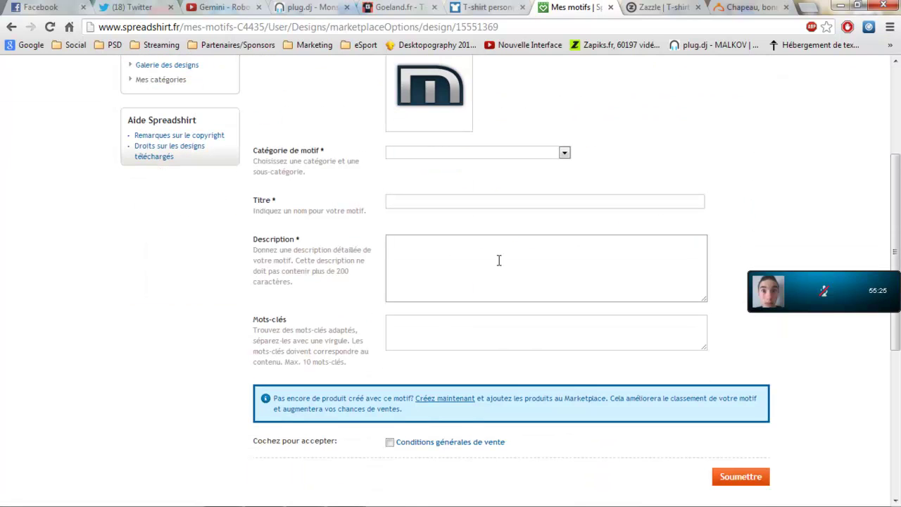
{"action": "left_click", "coordinate": [460, 154]}
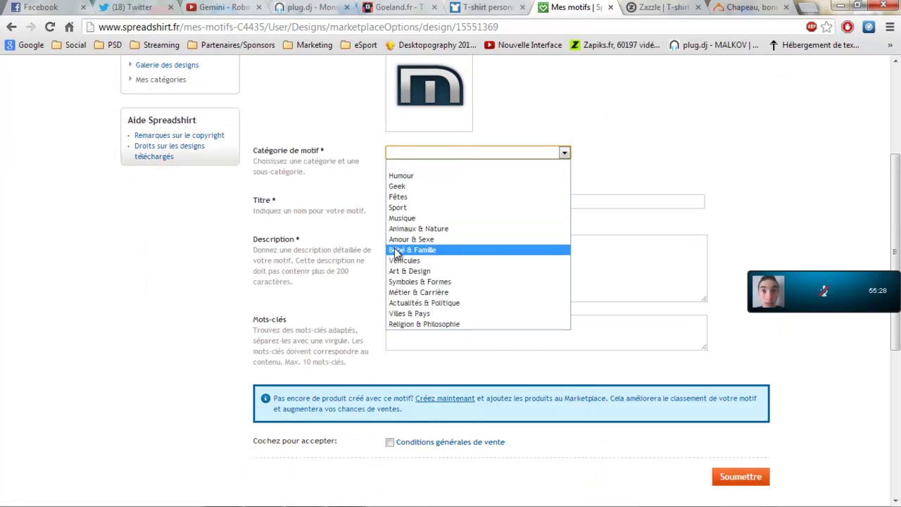
{"action": "left_click", "coordinate": [398, 186]}
{"action": "left_click", "coordinate": [429, 171]}
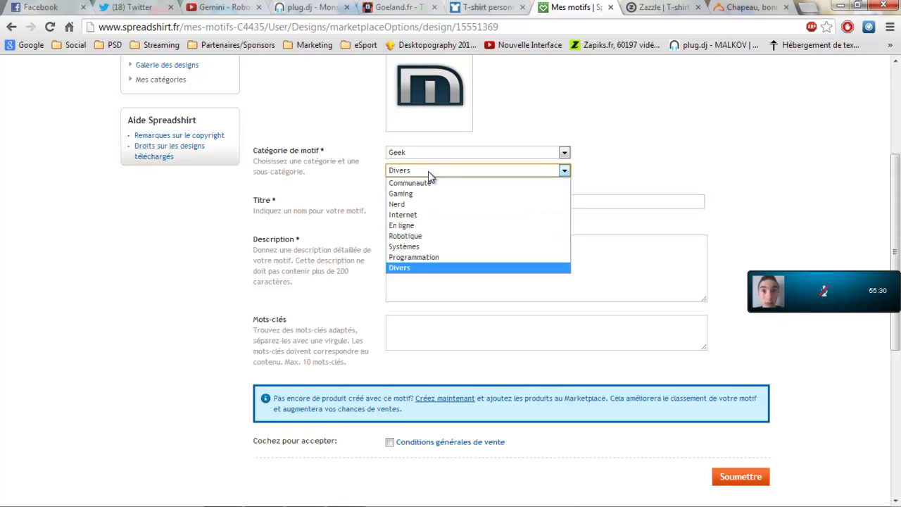
{"action": "left_click", "coordinate": [424, 194]}
Step: Title the design "Malkov TV logo", describe it as "lopo personnel de ma chaine Youtube", and submit it with the terms of sale accepted
{"action": "left_click", "coordinate": [425, 201]}
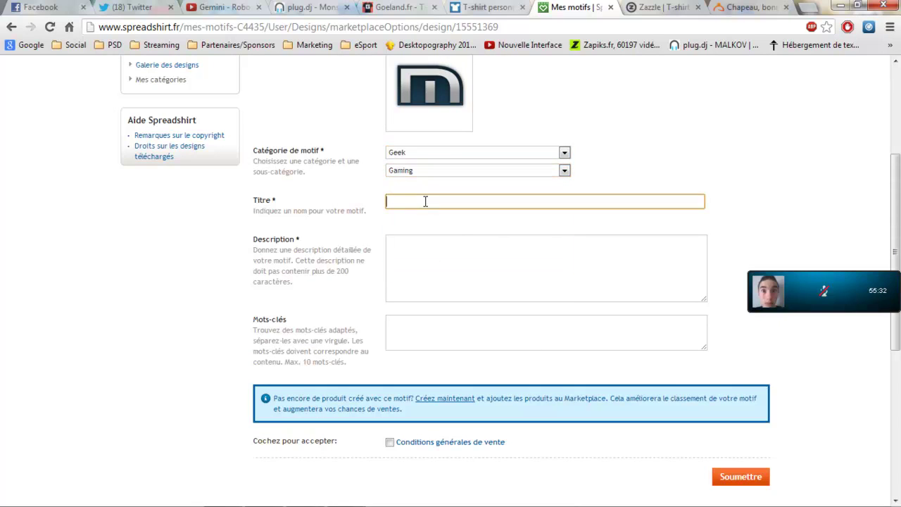
{"action": "type", "text": "Malkov TV logo"}
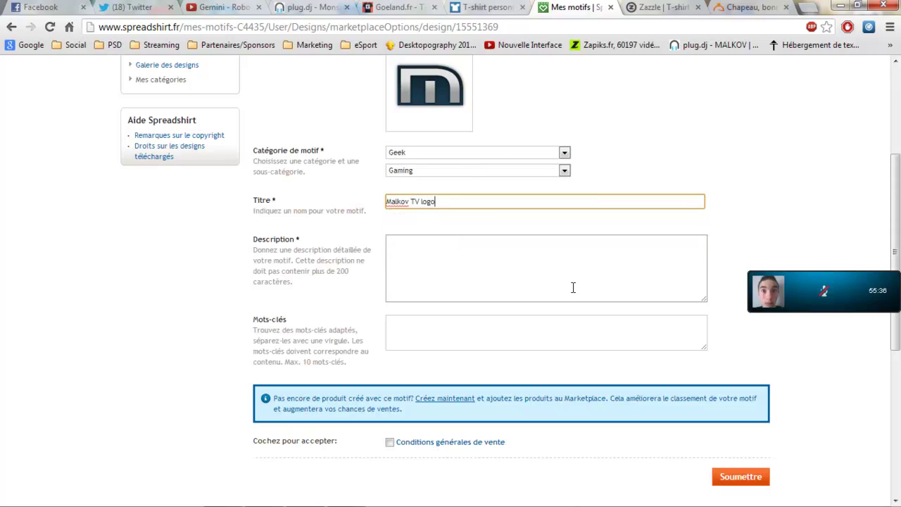
{"action": "left_click", "coordinate": [573, 287]}
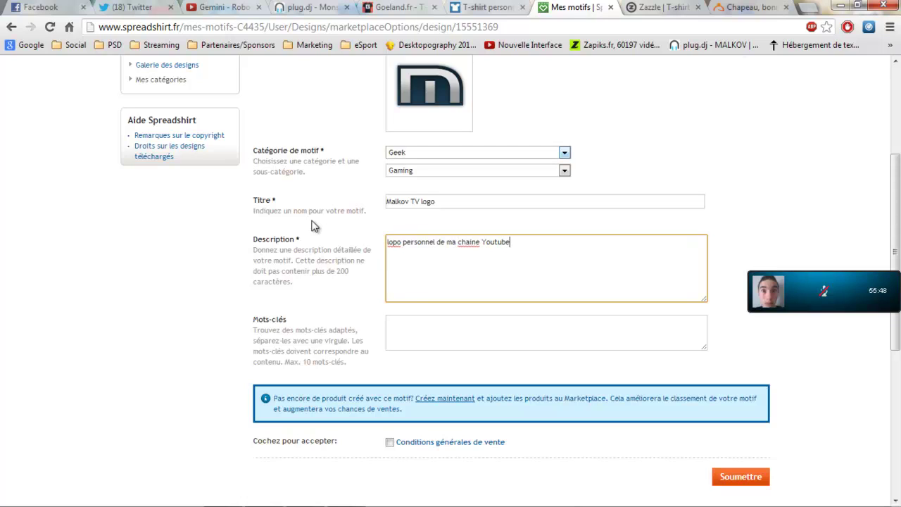
{"action": "left_click", "coordinate": [390, 442]}
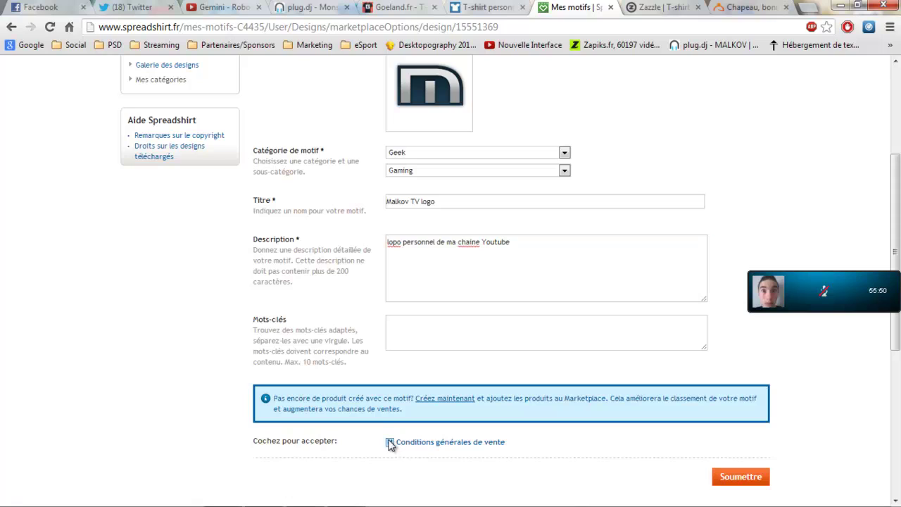
{"action": "left_click", "coordinate": [759, 477]}
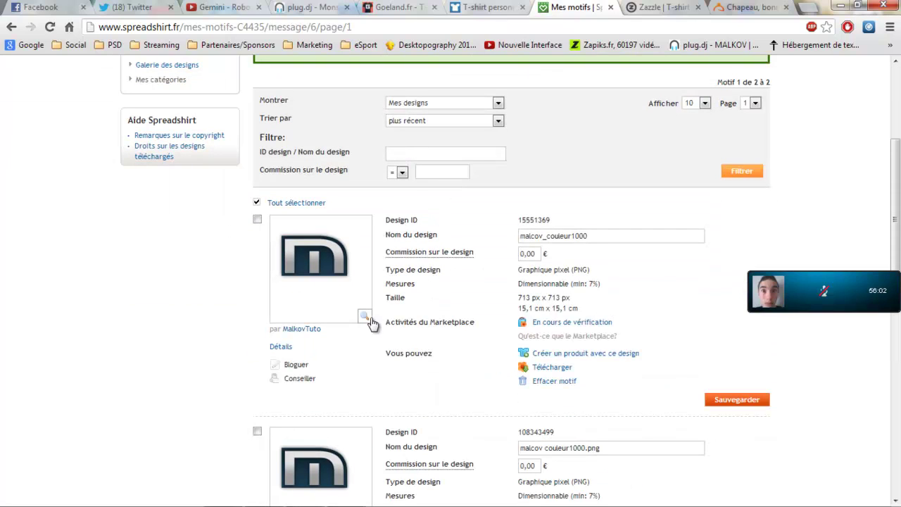
Step: Set the malcov_couleur1000 design's commission to 1,00 € and save the change for all products using it
{"action": "scroll", "coordinate": [362, 316], "scroll_direction": "down", "scroll_amount": 1}
{"action": "scroll", "coordinate": [362, 317], "scroll_direction": "down", "scroll_amount": 1}
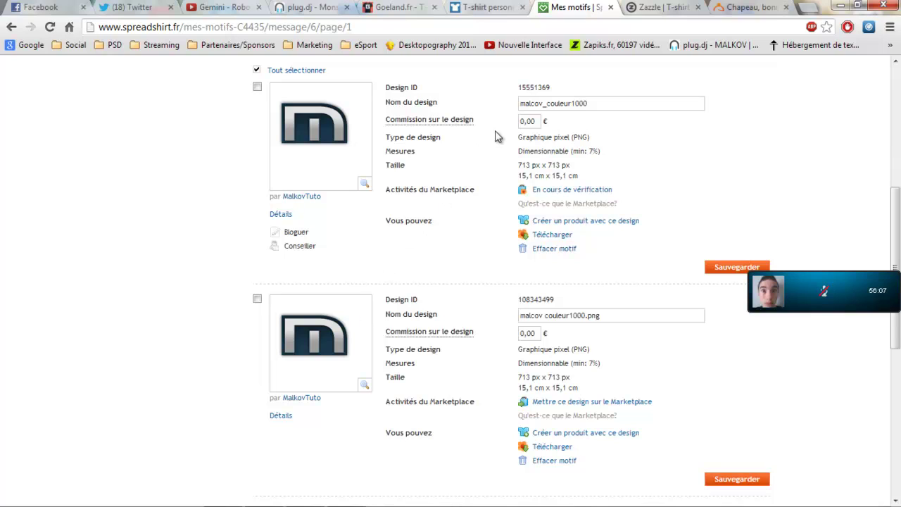
{"action": "double_click", "coordinate": [522, 122]}
{"action": "type", "text": "1"}
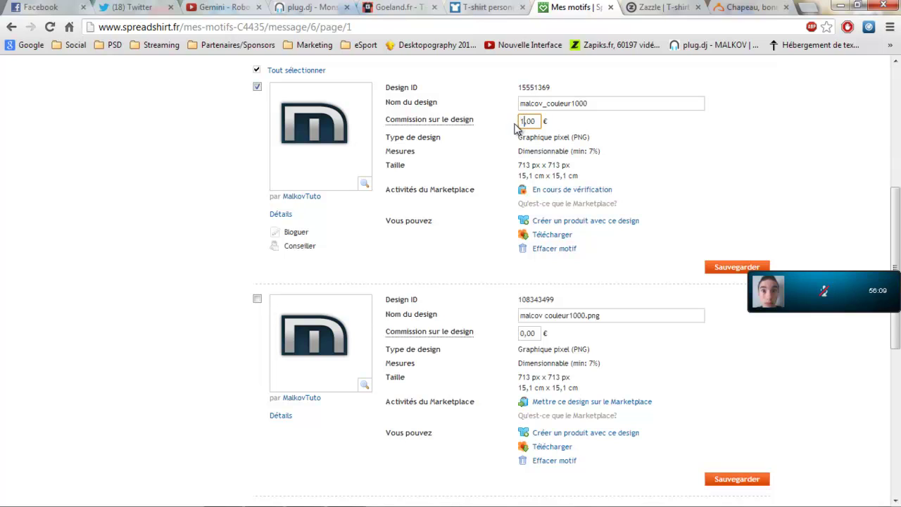
{"action": "left_click", "coordinate": [715, 267]}
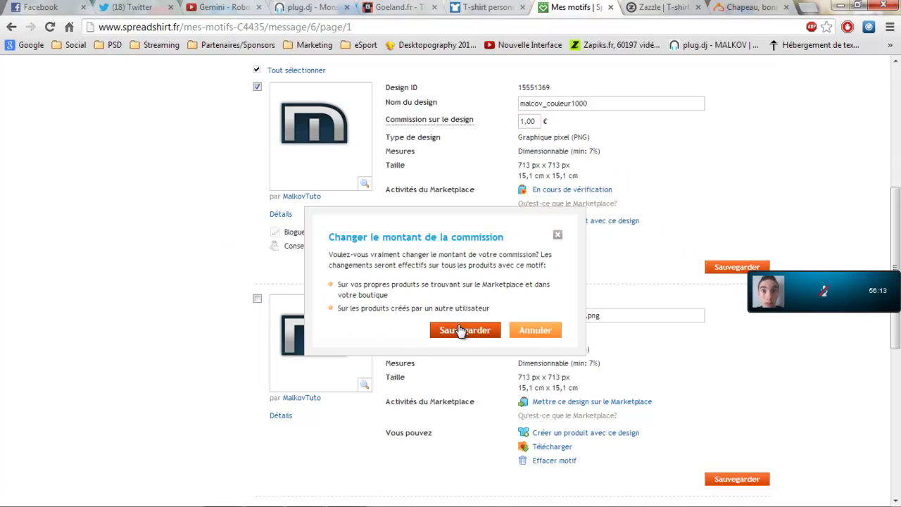
{"action": "left_click", "coordinate": [460, 330]}
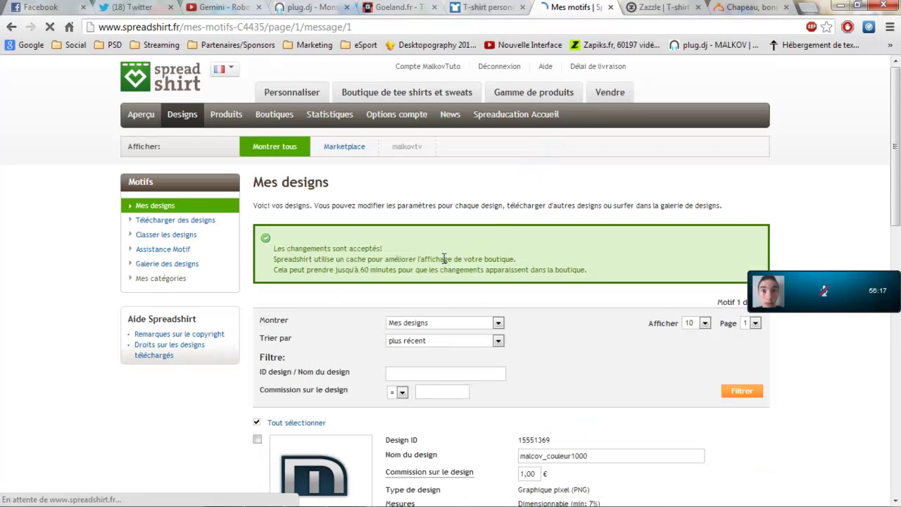
{"action": "scroll", "coordinate": [386, 204], "scroll_direction": "down", "scroll_amount": 3}
{"action": "scroll", "coordinate": [398, 321], "scroll_direction": "up", "scroll_amount": 3}
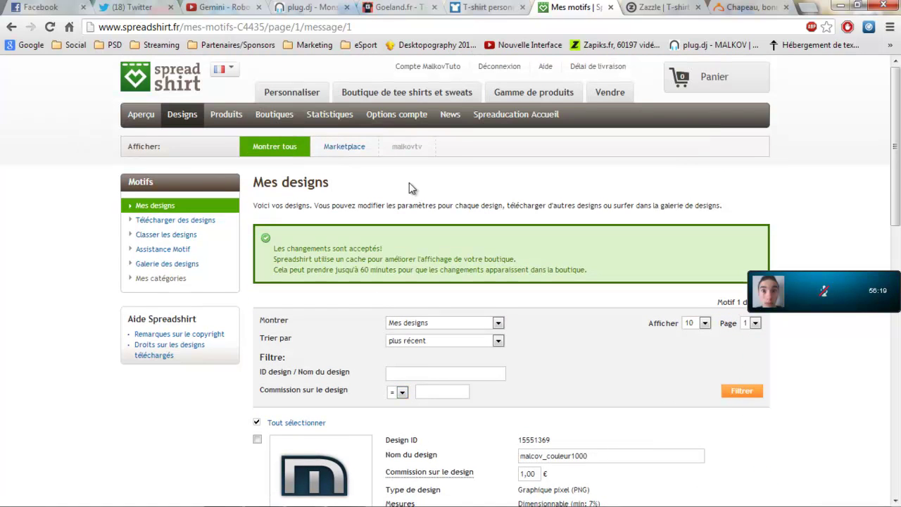
Step: Open the finances page from the account overview and look over the commission statement
{"action": "left_click", "coordinate": [431, 70]}
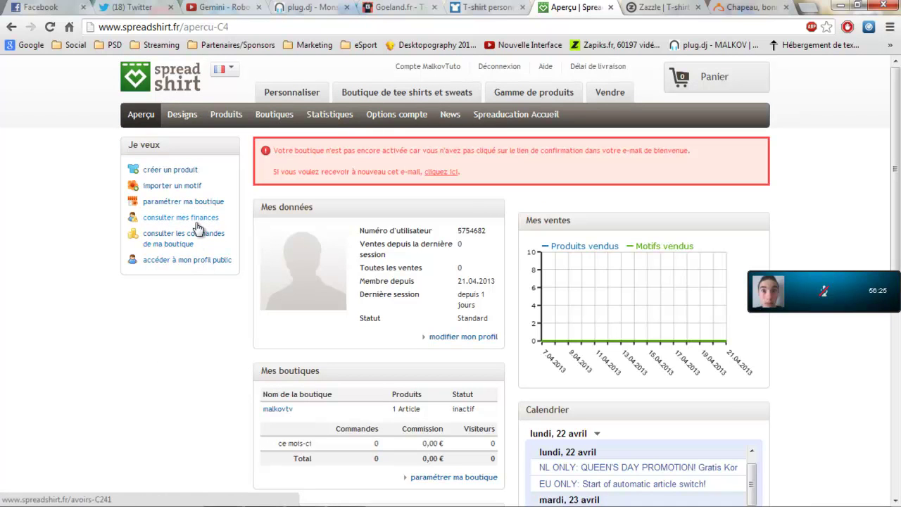
{"action": "left_click", "coordinate": [225, 204]}
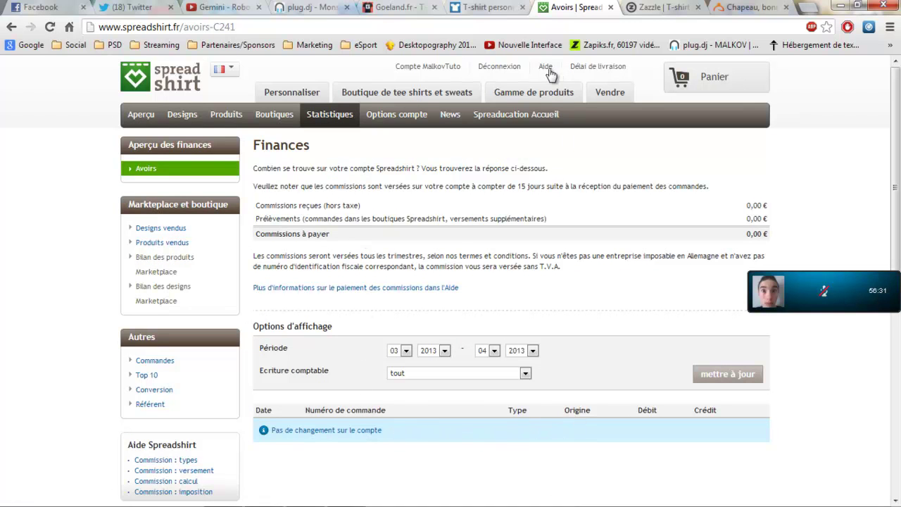
{"action": "left_click", "coordinate": [437, 68]}
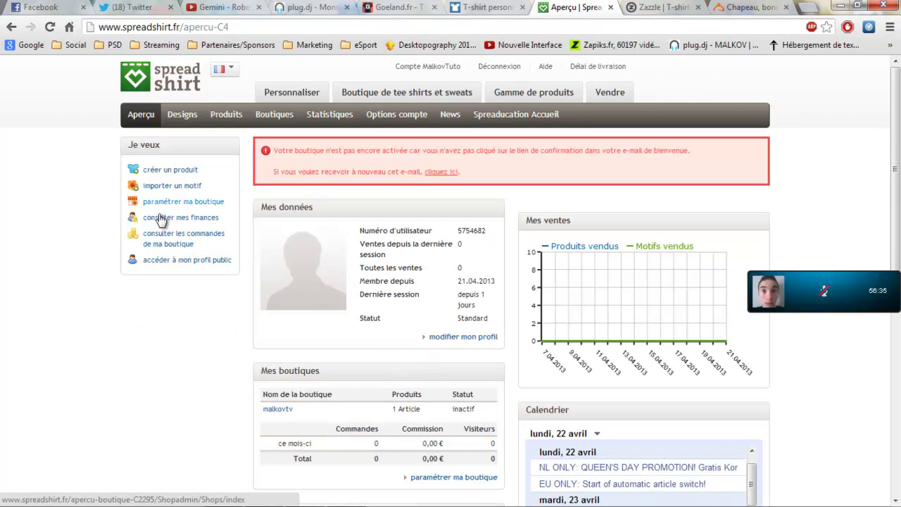
{"action": "left_click", "coordinate": [178, 224]}
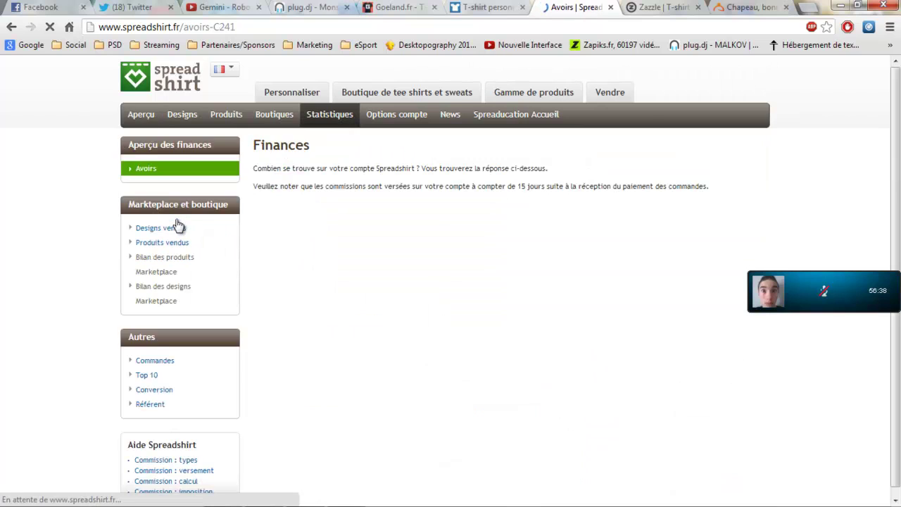
Step: Open the boutique settings from the account overview and look over malkovtv's general overview, configuration and marketing options
{"action": "left_click", "coordinate": [438, 67]}
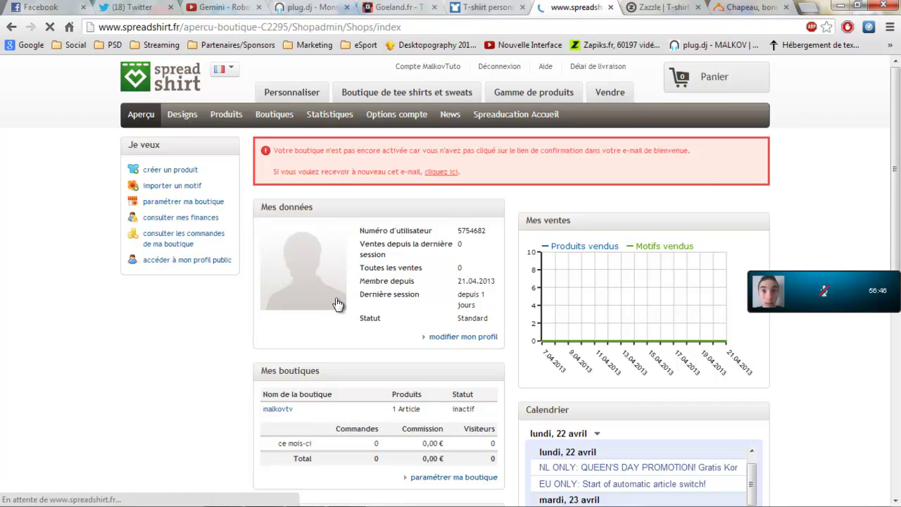
{"action": "scroll", "coordinate": [336, 303], "scroll_direction": "down", "scroll_amount": 1}
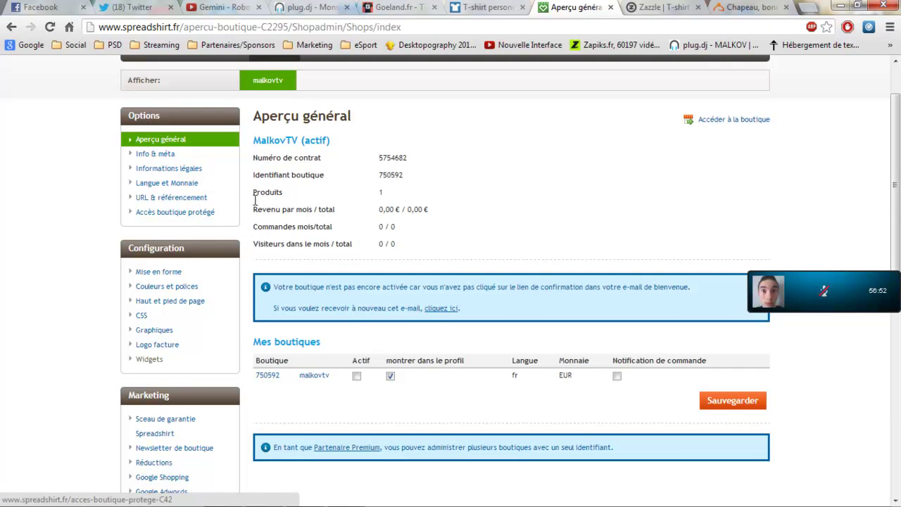
{"action": "scroll", "coordinate": [268, 153], "scroll_direction": "down", "scroll_amount": 1}
{"action": "scroll", "coordinate": [208, 292], "scroll_direction": "down", "scroll_amount": 1}
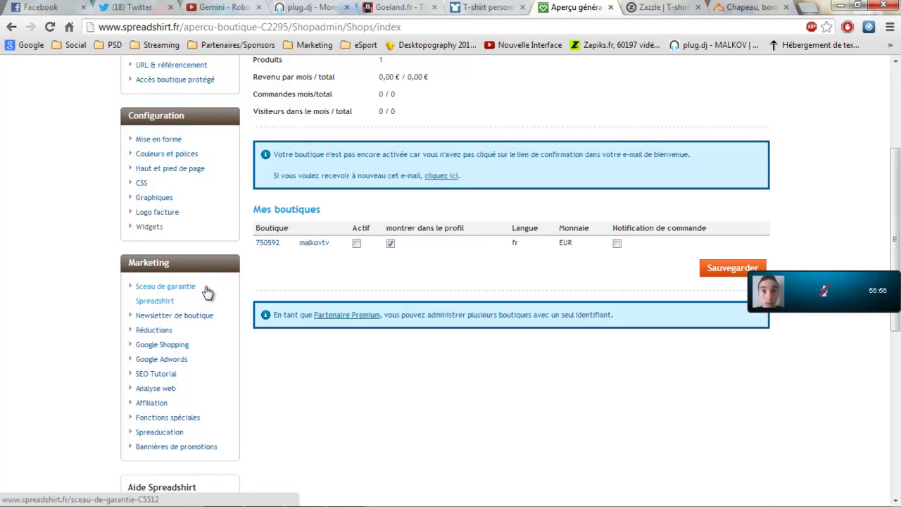
{"action": "scroll", "coordinate": [454, 282], "scroll_direction": "up", "scroll_amount": 3}
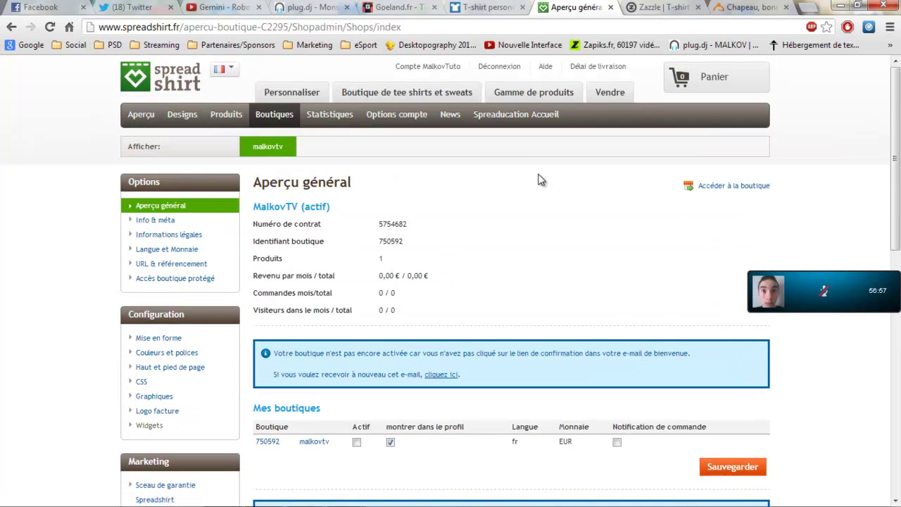
Step: Visit the malkovtv boutique storefront, look over the listed T-shirt and close the storefront page
{"action": "left_click", "coordinate": [735, 185]}
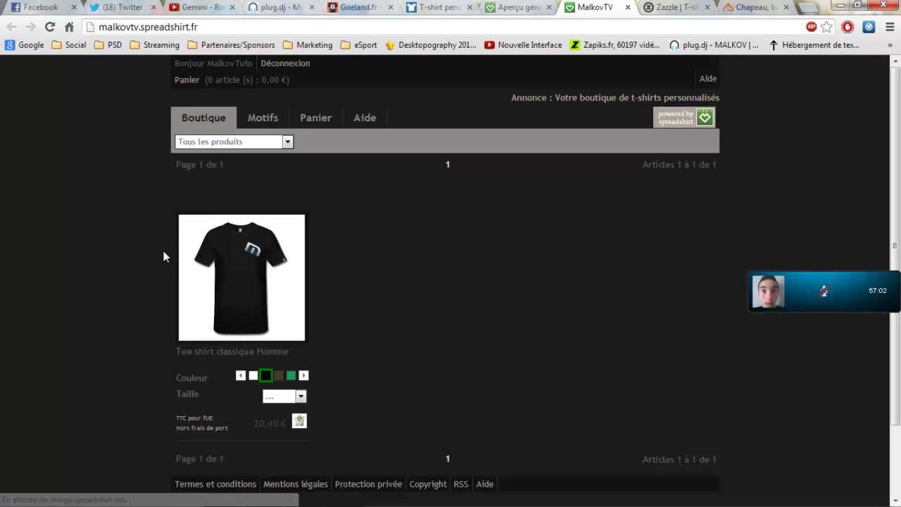
{"action": "scroll", "coordinate": [155, 274], "scroll_direction": "down", "scroll_amount": 1}
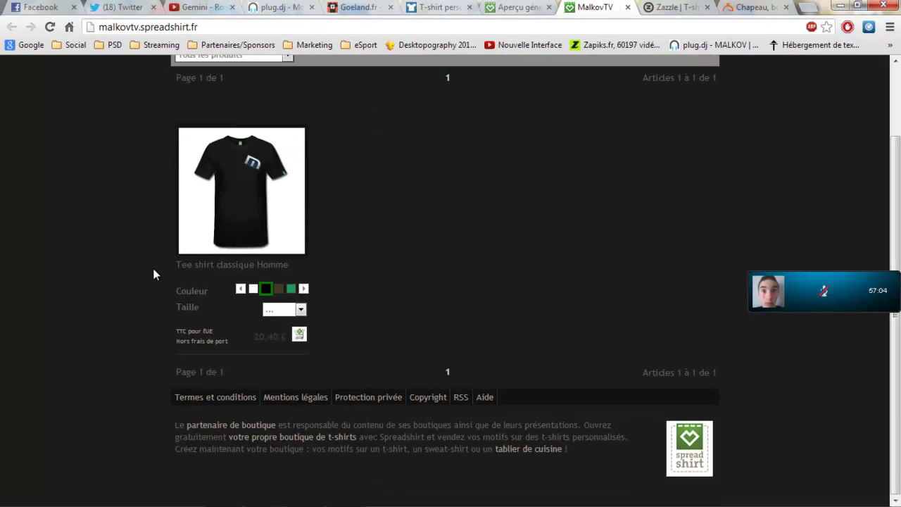
{"action": "scroll", "coordinate": [239, 361], "scroll_direction": "up", "scroll_amount": 1}
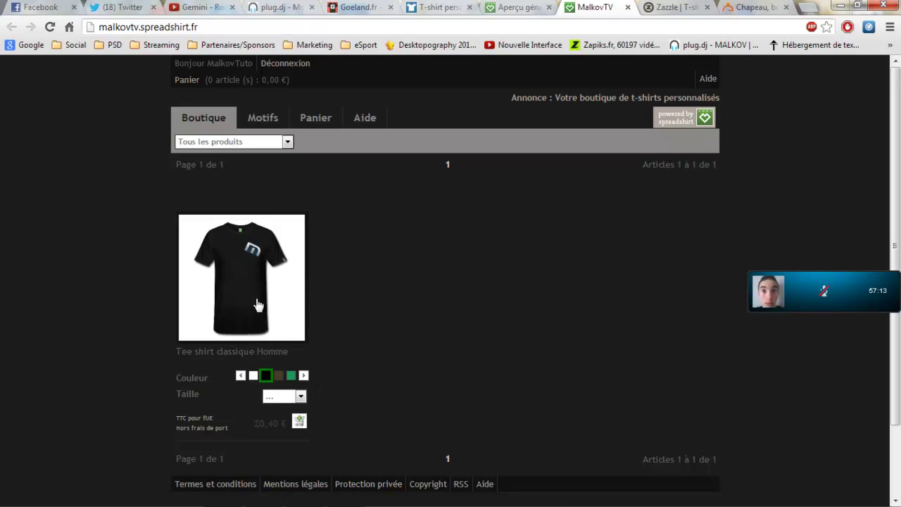
{"action": "left_click", "coordinate": [628, 7]}
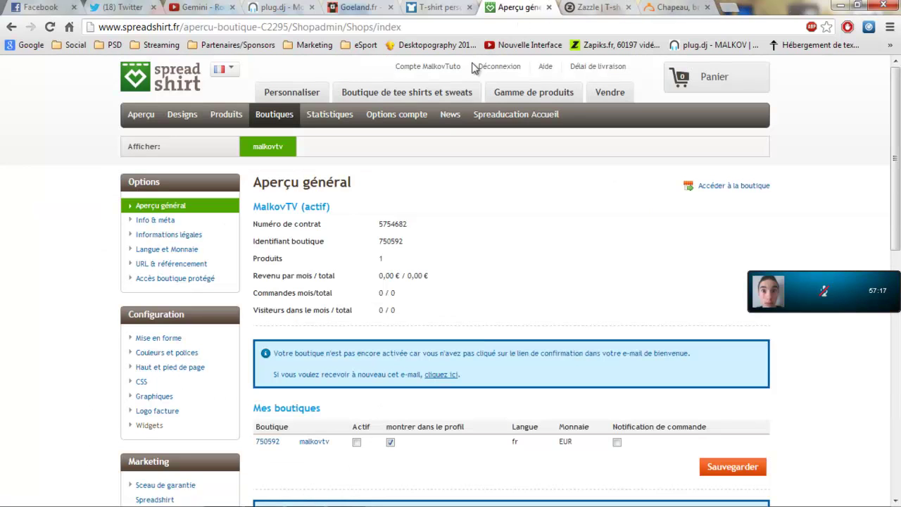
Step: Return to the Spreadshirt account overview, glance at the Shirtinator site and open the Spreadshirt home page
{"action": "left_click", "coordinate": [437, 67]}
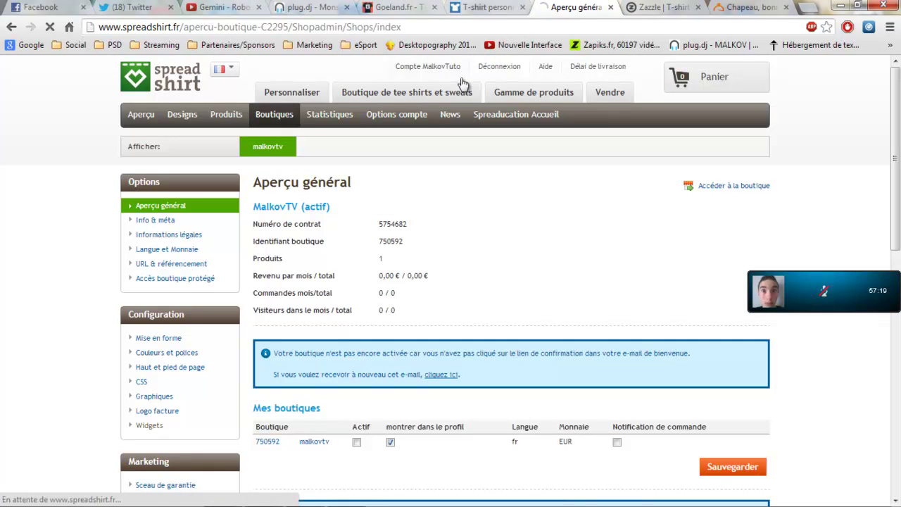
{"action": "left_click", "coordinate": [519, 8]}
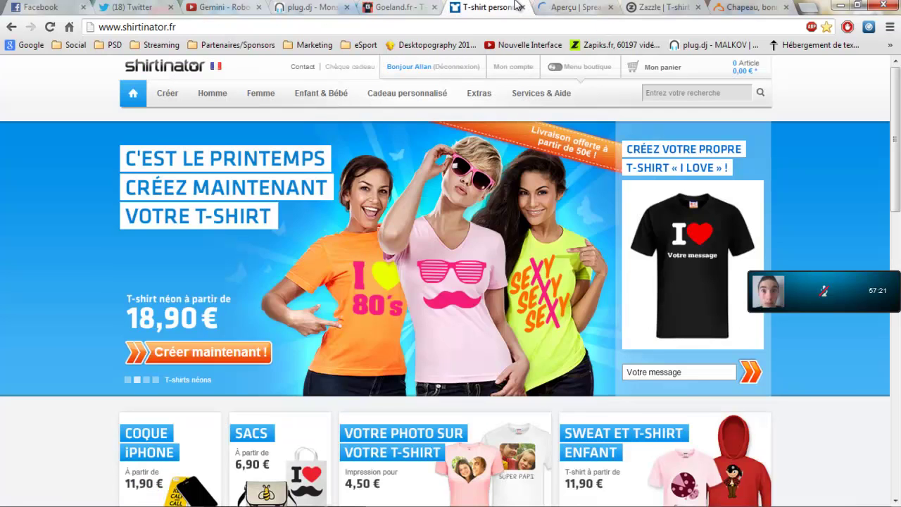
{"action": "left_click", "coordinate": [556, 6]}
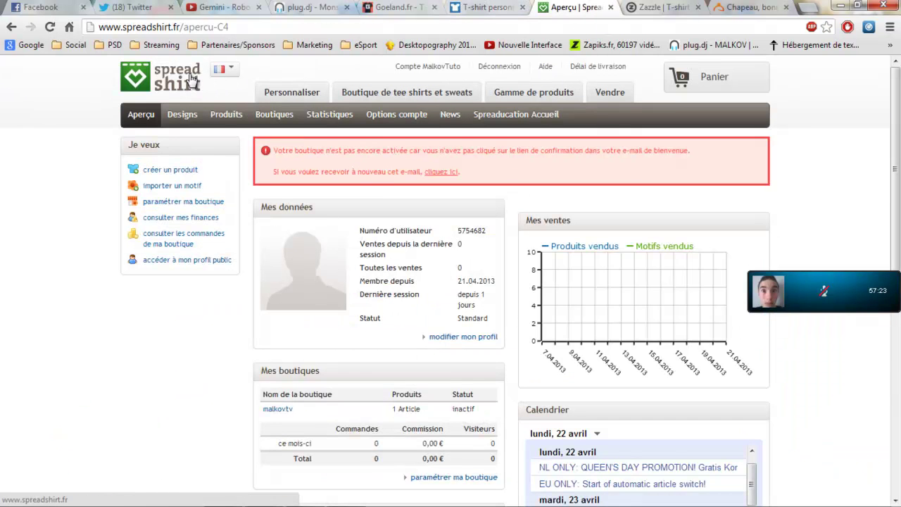
{"action": "left_click", "coordinate": [543, 93]}
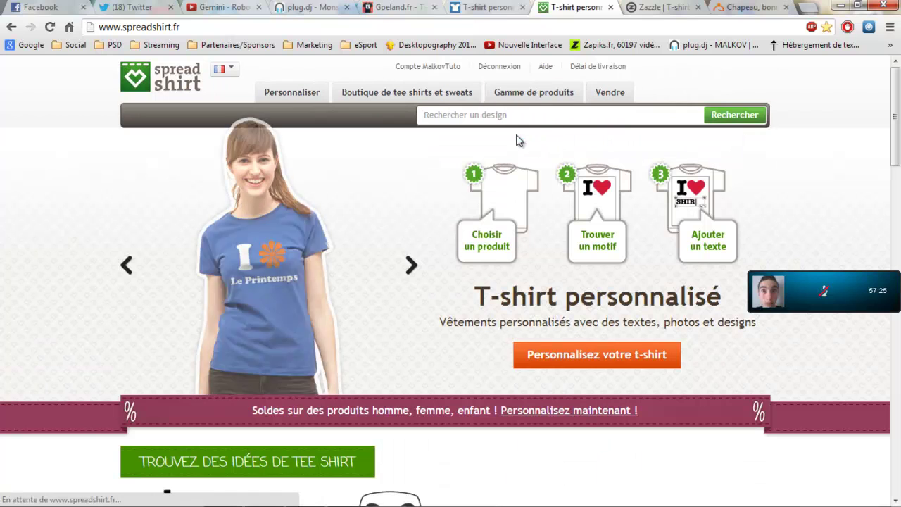
{"action": "mouse_move", "coordinate": [411, 99]}
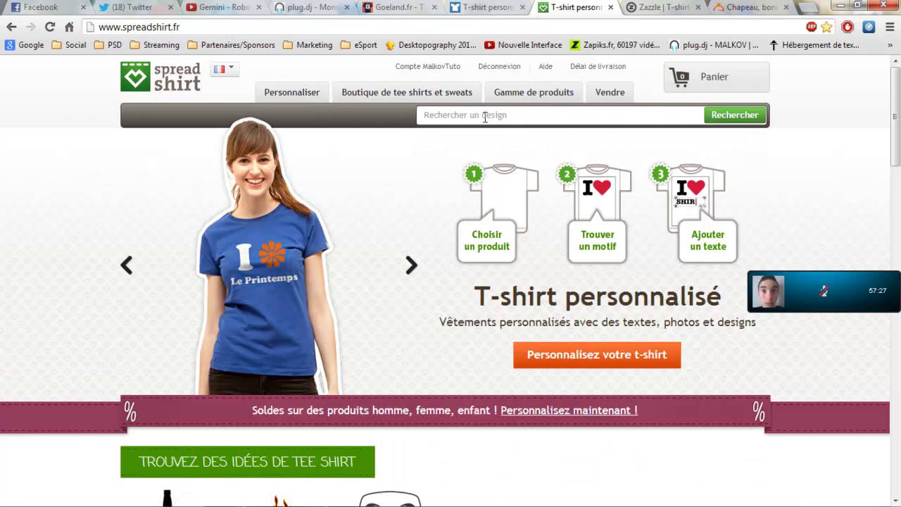
Step: Switch to the Zazzle site and look over its home page and the list of product types that can be created
{"action": "left_click", "coordinate": [655, 7]}
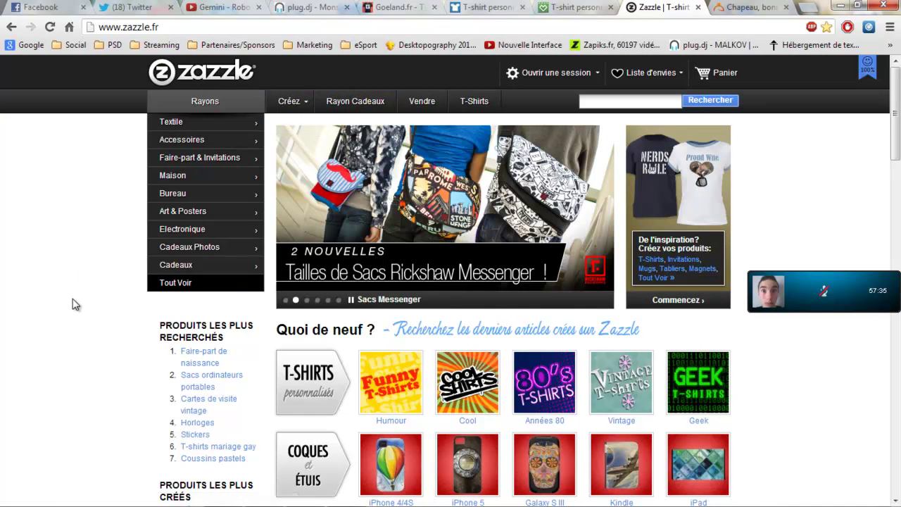
{"action": "scroll", "coordinate": [76, 303], "scroll_direction": "down", "scroll_amount": 20}
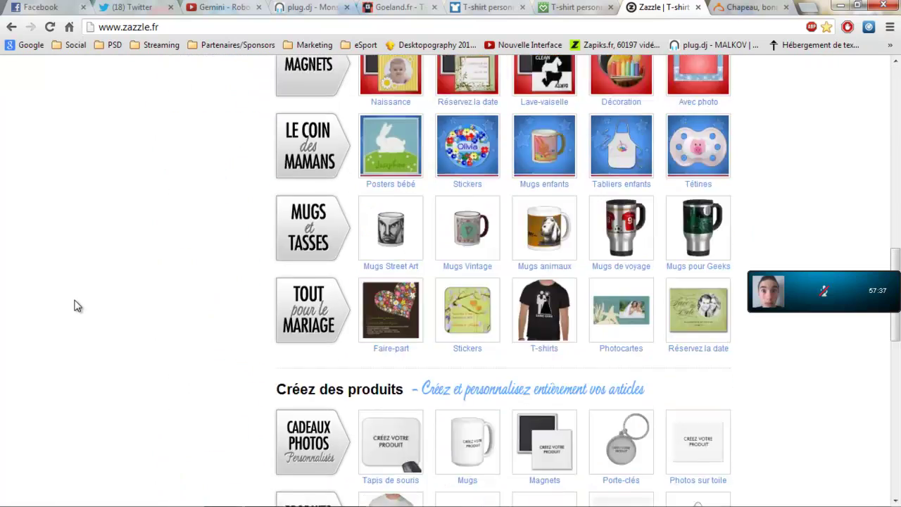
{"action": "scroll", "coordinate": [78, 303], "scroll_direction": "down", "scroll_amount": 3}
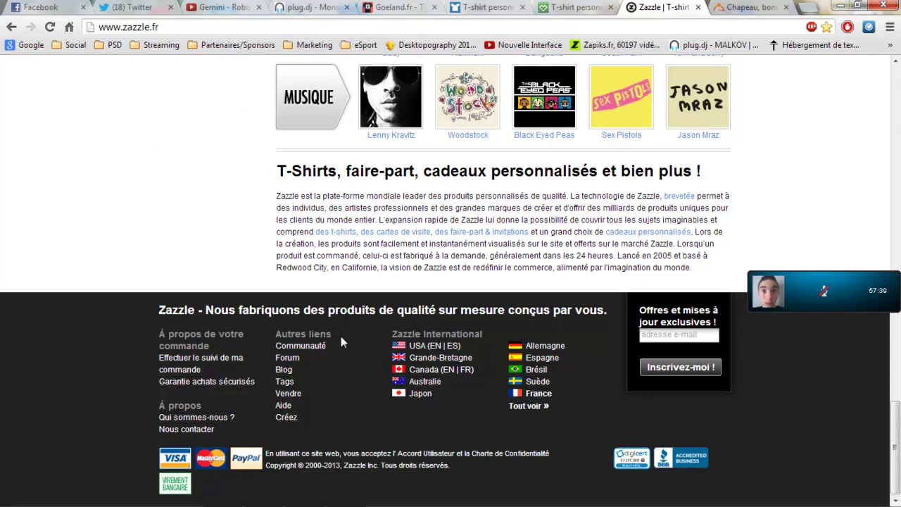
{"action": "left_click_drag", "start_coordinate": [896, 409], "coordinate": [899, 83]}
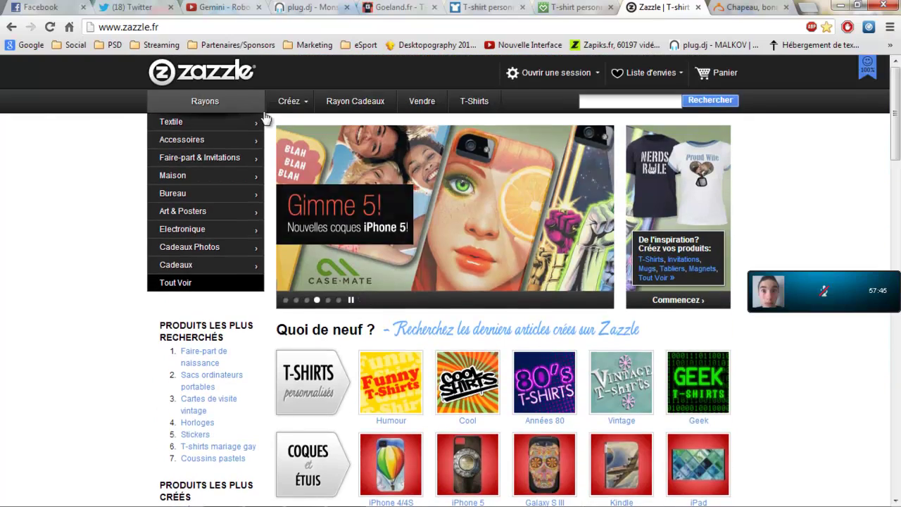
{"action": "mouse_move", "coordinate": [303, 104]}
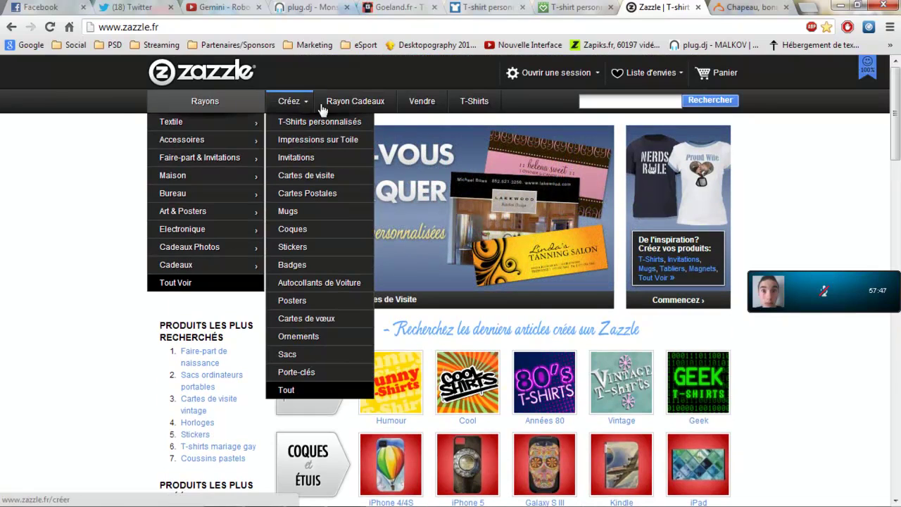
Step: Visit Zazzle's T-shirts page, open the personalised T-shirts page and look over its garment types, guarantees and testimonials
{"action": "left_click", "coordinate": [476, 106]}
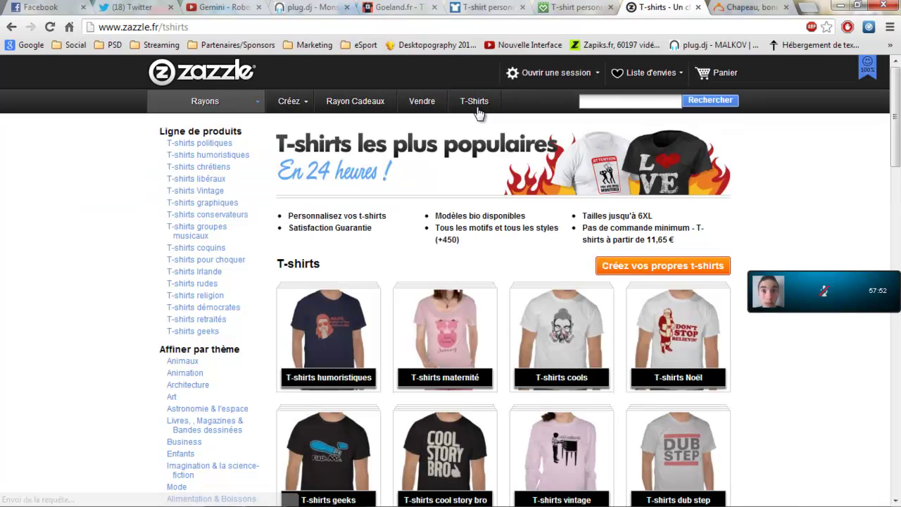
{"action": "left_click", "coordinate": [315, 121]}
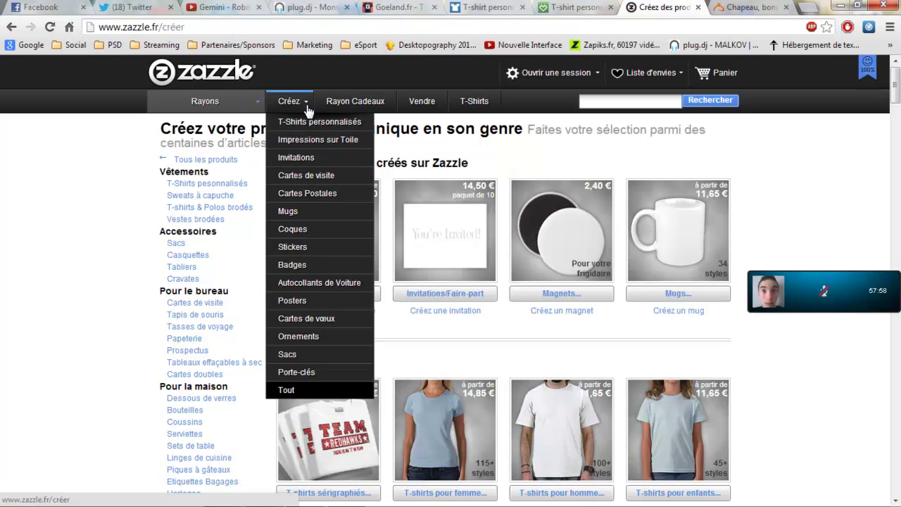
{"action": "left_click", "coordinate": [317, 120]}
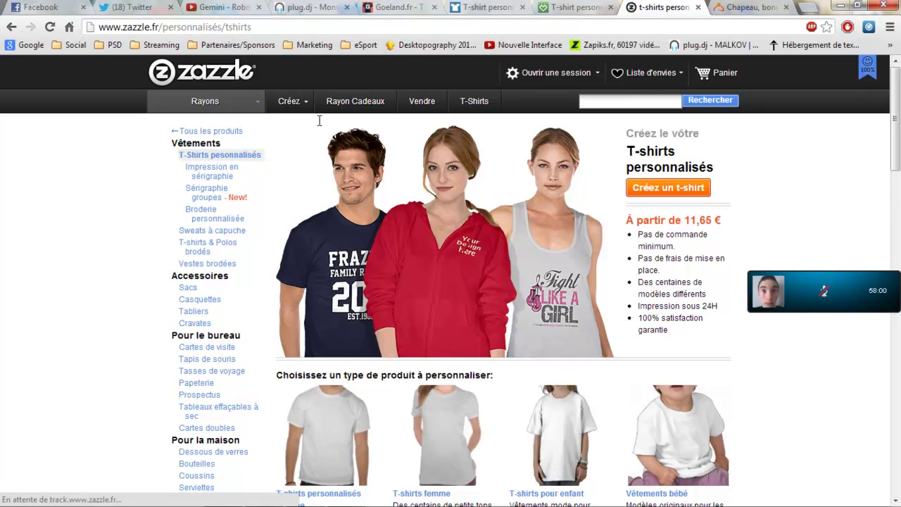
{"action": "scroll", "coordinate": [380, 202], "scroll_direction": "down", "scroll_amount": 7}
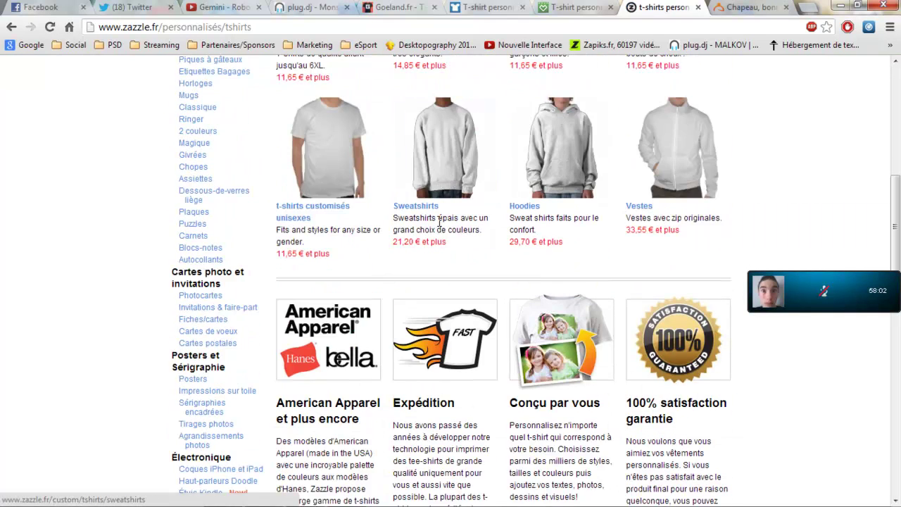
{"action": "scroll", "coordinate": [439, 223], "scroll_direction": "down", "scroll_amount": 14}
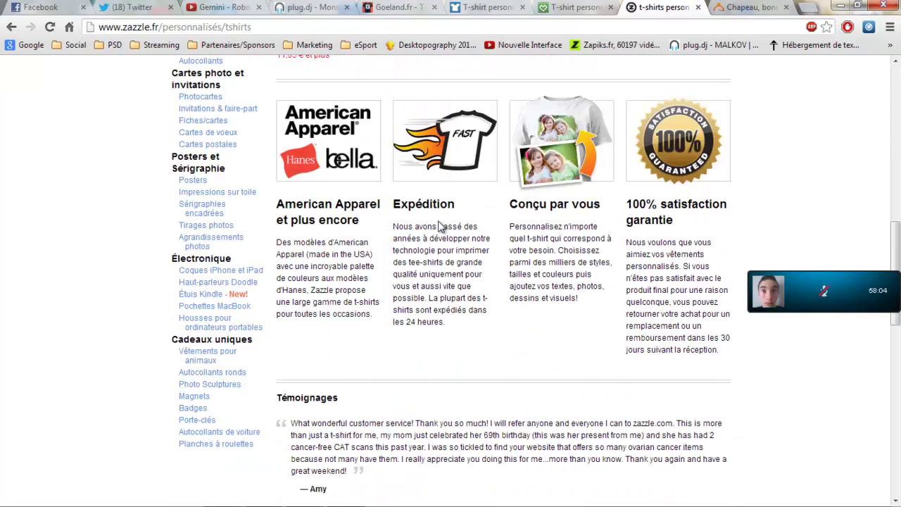
{"action": "scroll", "coordinate": [439, 226], "scroll_direction": "up", "scroll_amount": 12}
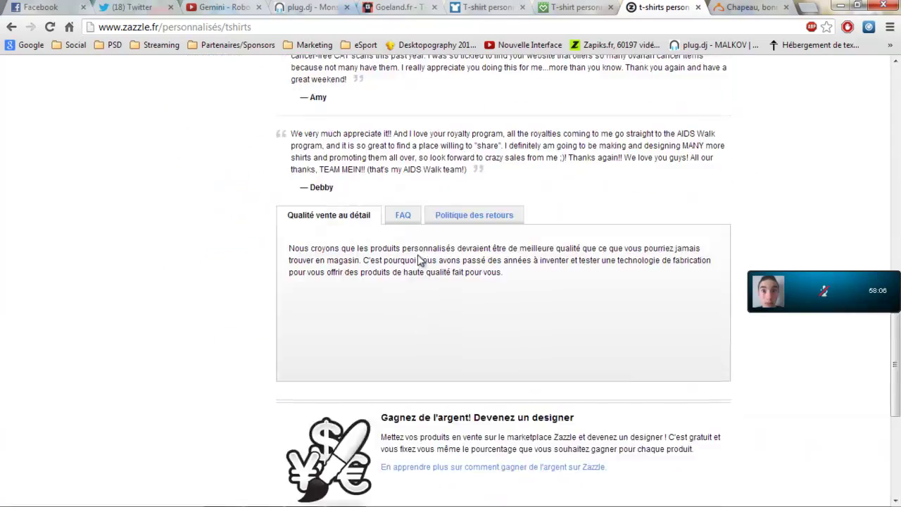
{"action": "scroll", "coordinate": [394, 284], "scroll_direction": "up", "scroll_amount": 7}
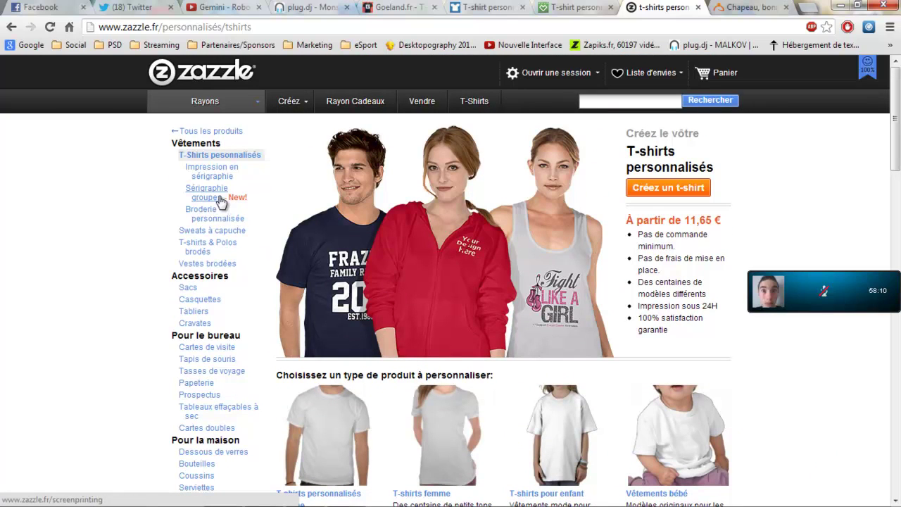
Step: Open the group screen-printing page, start creating a T-shirt order and look over its three stages
{"action": "left_click", "coordinate": [221, 201]}
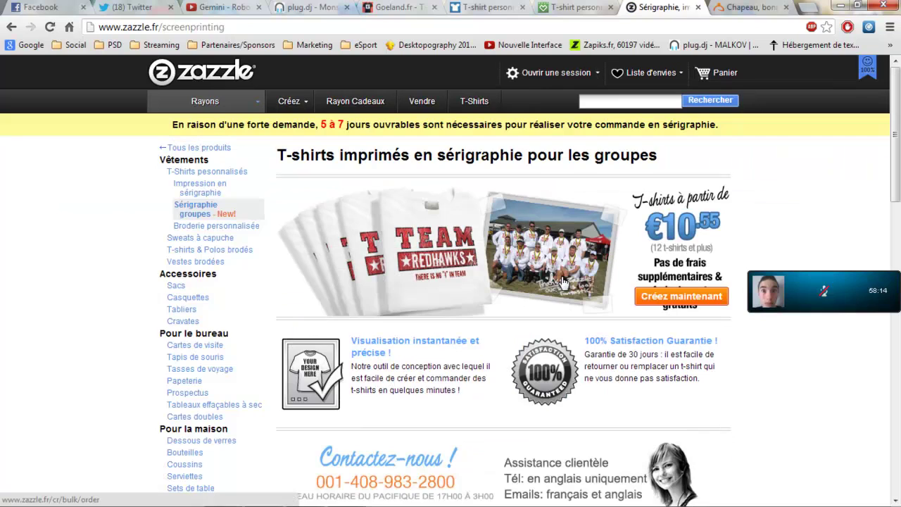
{"action": "left_click", "coordinate": [651, 294]}
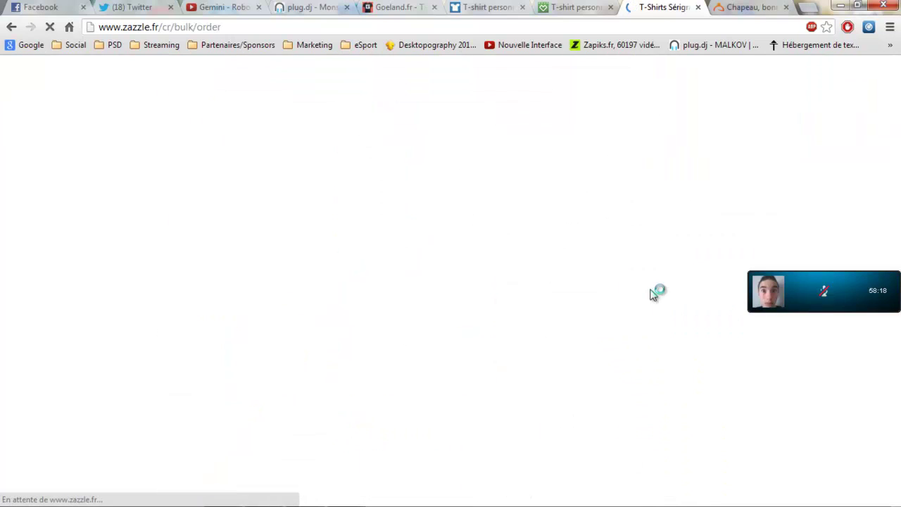
{"action": "scroll", "coordinate": [374, 251], "scroll_direction": "down", "scroll_amount": 2}
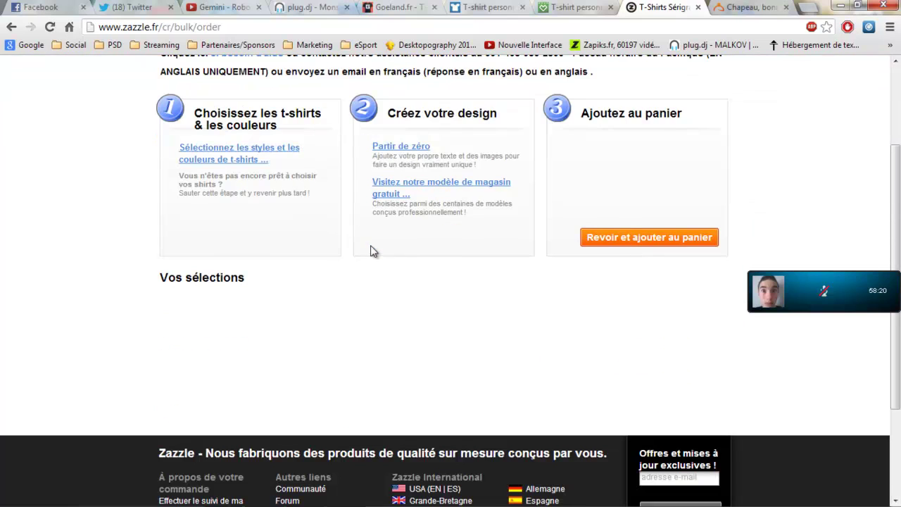
{"action": "scroll", "coordinate": [530, 323], "scroll_direction": "up", "scroll_amount": 2}
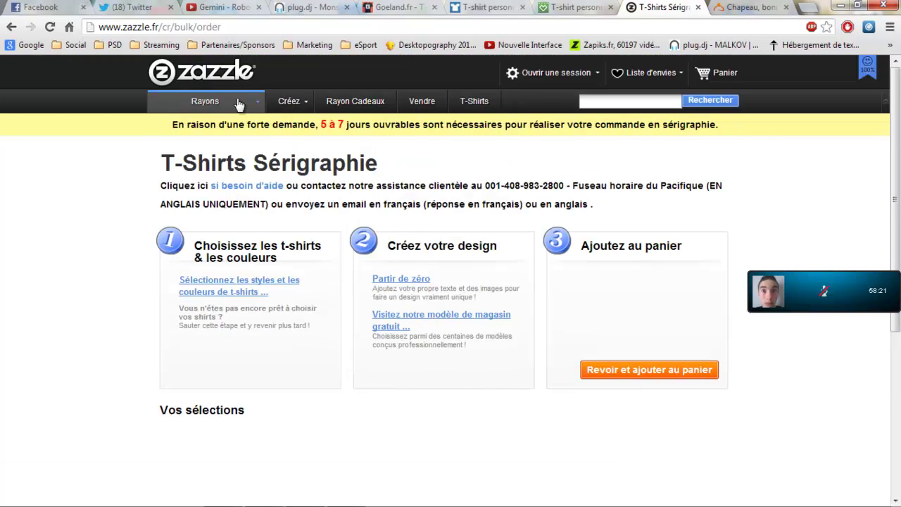
{"action": "left_click", "coordinate": [224, 74]}
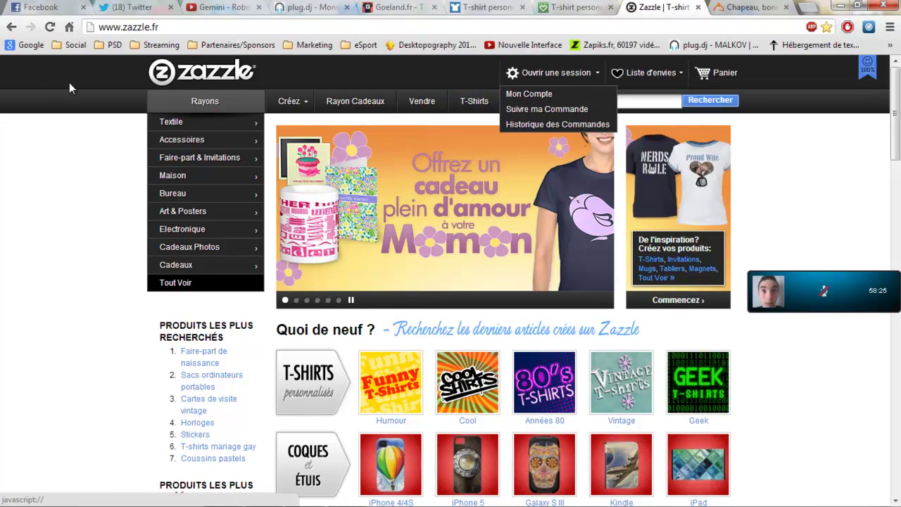
{"action": "left_click", "coordinate": [9, 27]}
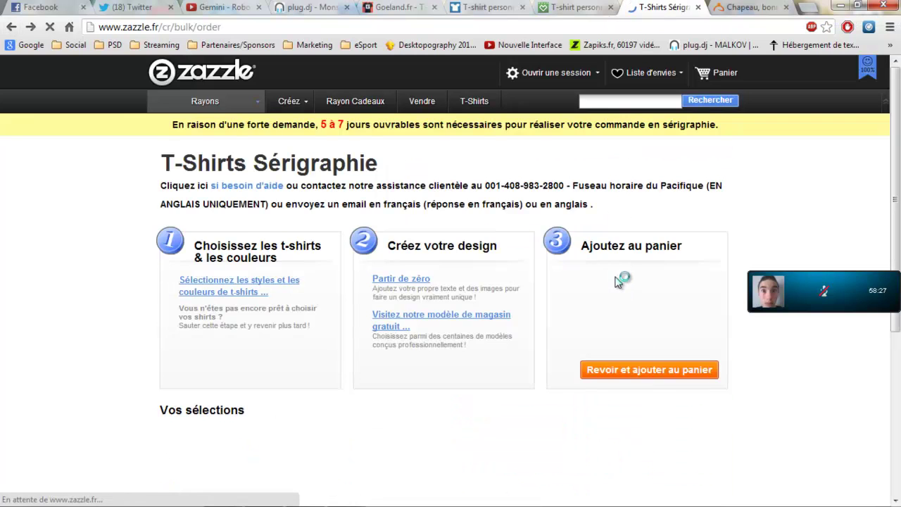
{"action": "left_click", "coordinate": [640, 377]}
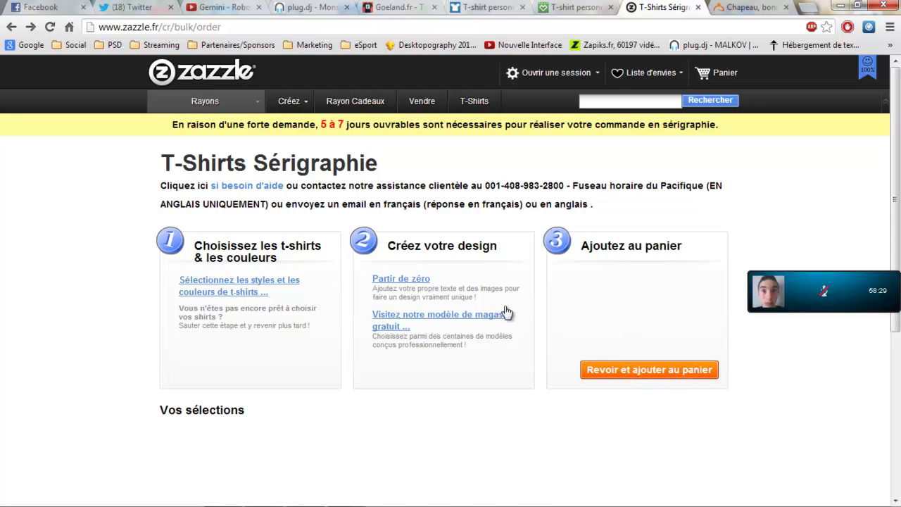
{"action": "left_click", "coordinate": [567, 323]}
Step: Choose the T-Shirt basique in Rouge and add it to the screen-printing order
{"action": "left_click", "coordinate": [260, 293]}
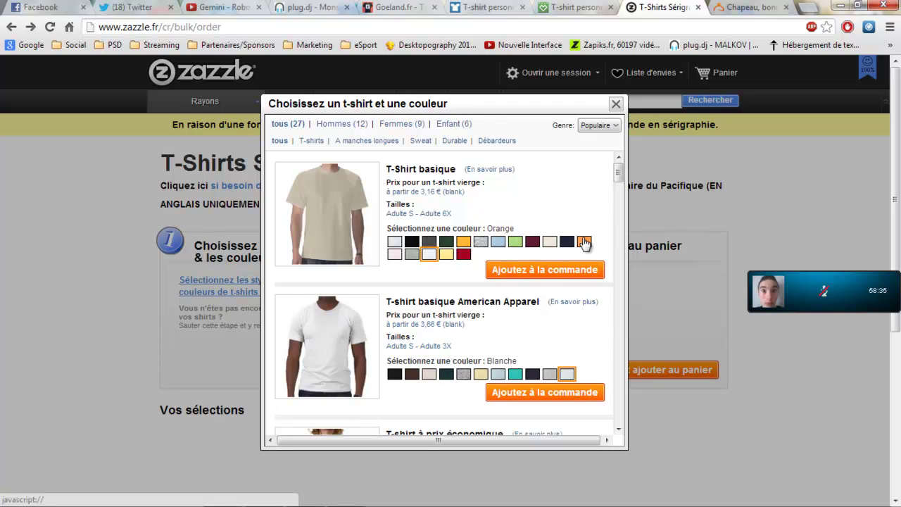
{"action": "left_click", "coordinate": [584, 242]}
{"action": "left_click", "coordinate": [463, 254]}
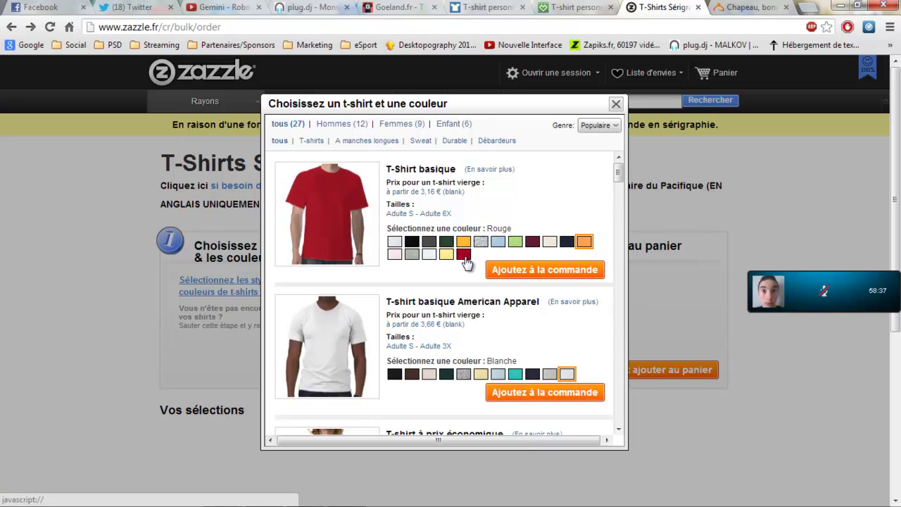
{"action": "left_click", "coordinate": [531, 273]}
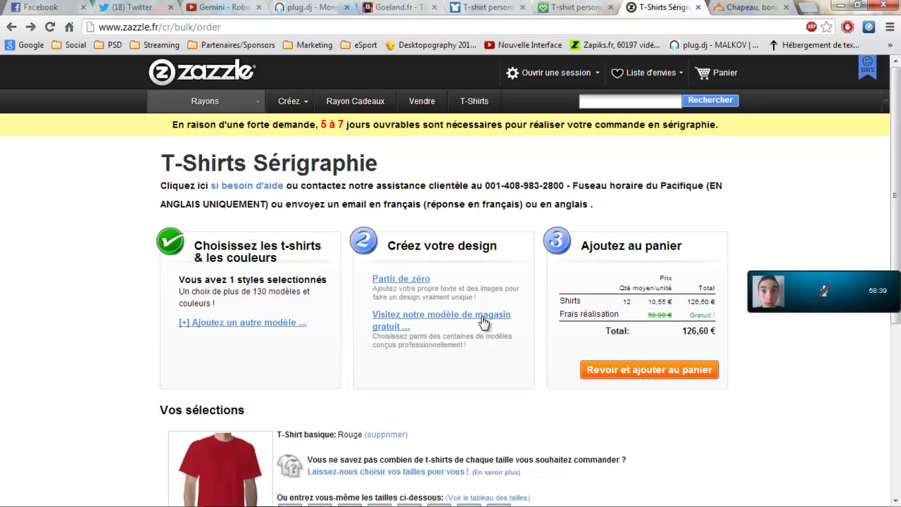
Step: Look over the order's sizes, quantity and pricing, and return to the Zazzle home page
{"action": "scroll", "coordinate": [486, 323], "scroll_direction": "down", "scroll_amount": 3}
{"action": "scroll", "coordinate": [451, 345], "scroll_direction": "up", "scroll_amount": 3}
{"action": "scroll", "coordinate": [453, 361], "scroll_direction": "down", "scroll_amount": 2}
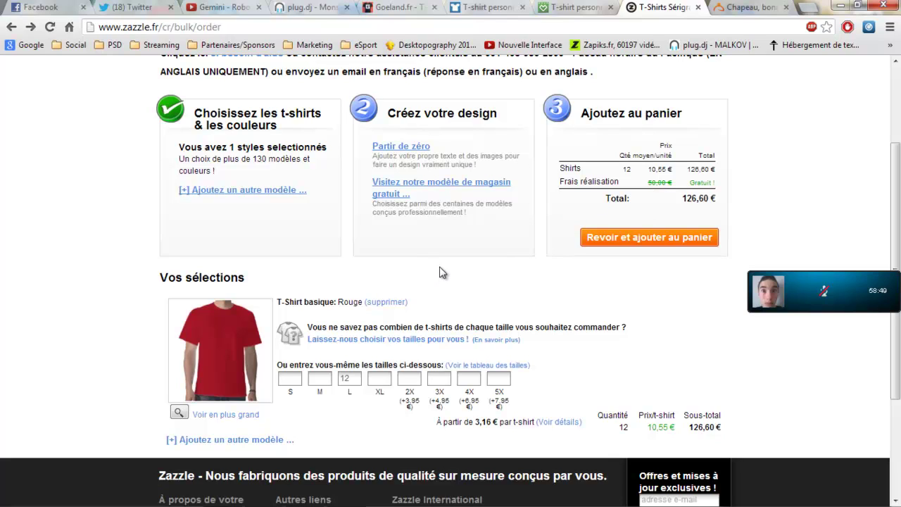
{"action": "scroll", "coordinate": [486, 300], "scroll_direction": "up", "scroll_amount": 2}
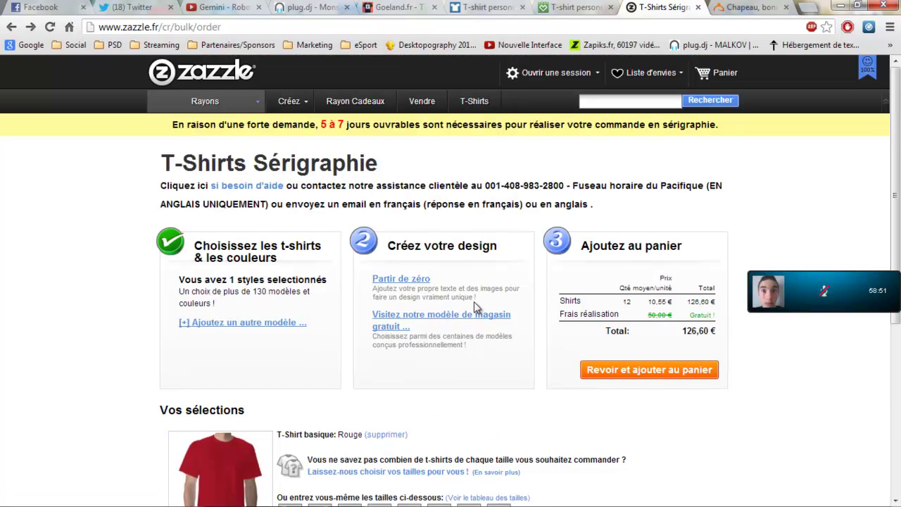
{"action": "left_click", "coordinate": [199, 80]}
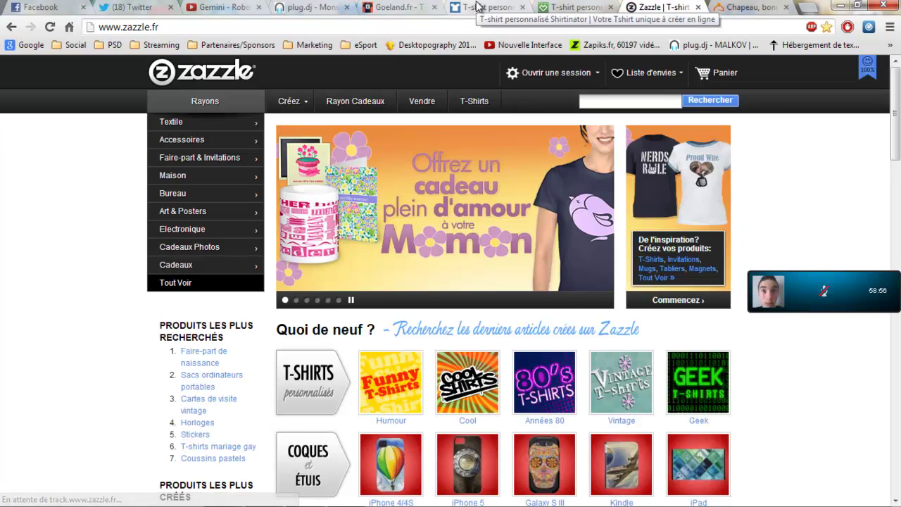
Step: Compare the Shirtinator and Spreadshirt home pages by alternating between the two sites
{"action": "left_click", "coordinate": [478, 7]}
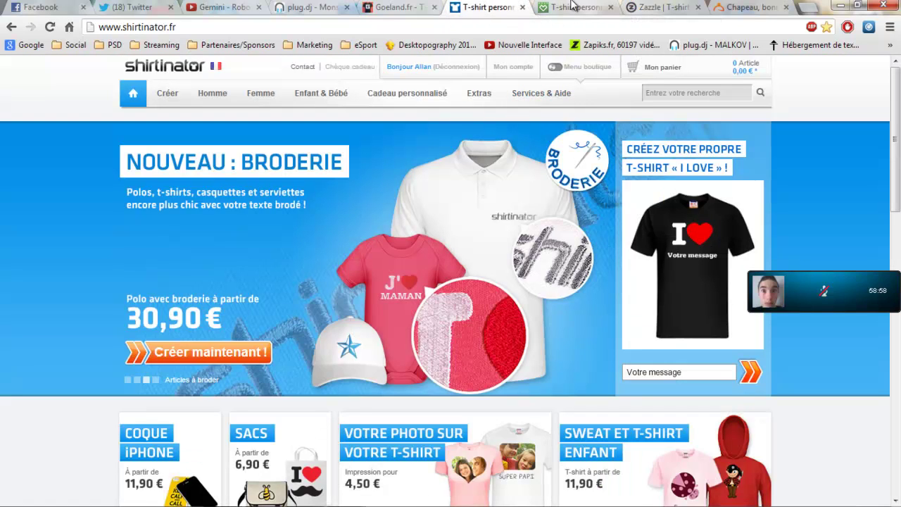
{"action": "left_click", "coordinate": [572, 5]}
{"action": "left_click", "coordinate": [512, 4]}
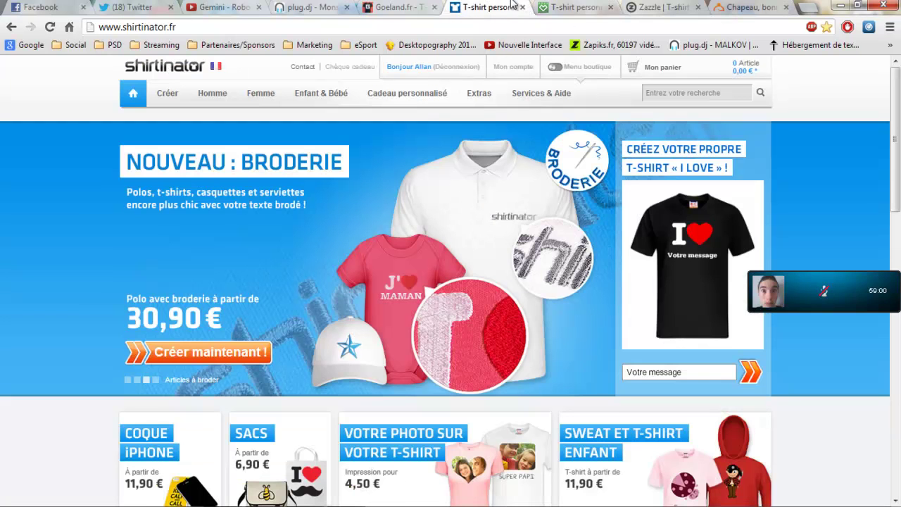
{"action": "left_click", "coordinate": [587, 9]}
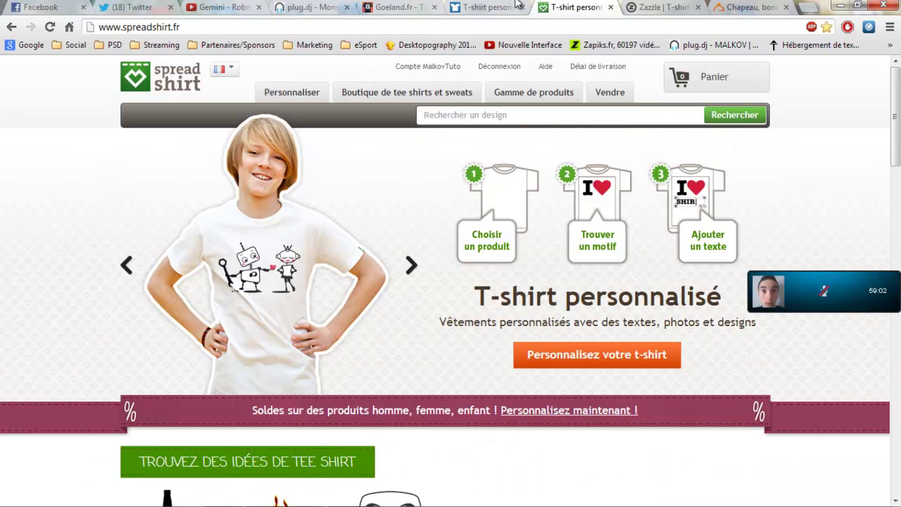
{"action": "left_click", "coordinate": [491, 6]}
{"action": "left_click", "coordinate": [545, 7]}
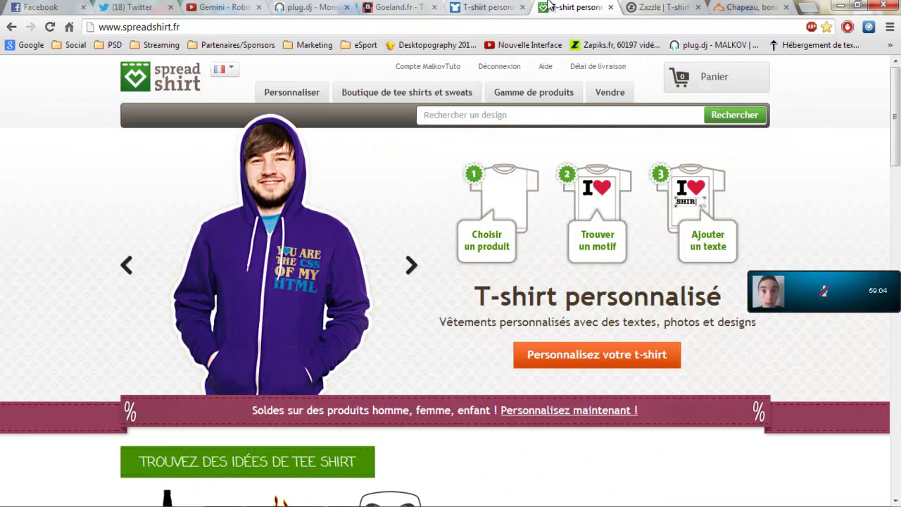